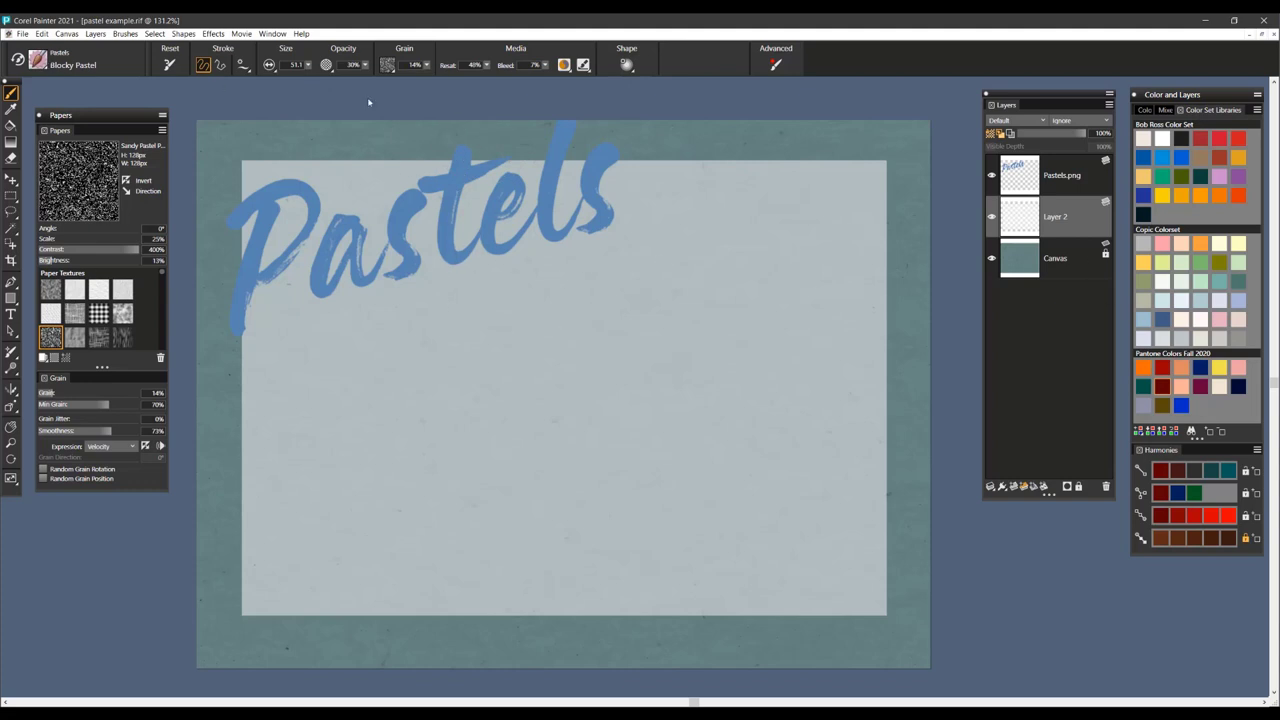
- Paint overlapping orange-red Blocky Pastel strokes diagonally across the middle of Layer 2
left_click(1238, 195)
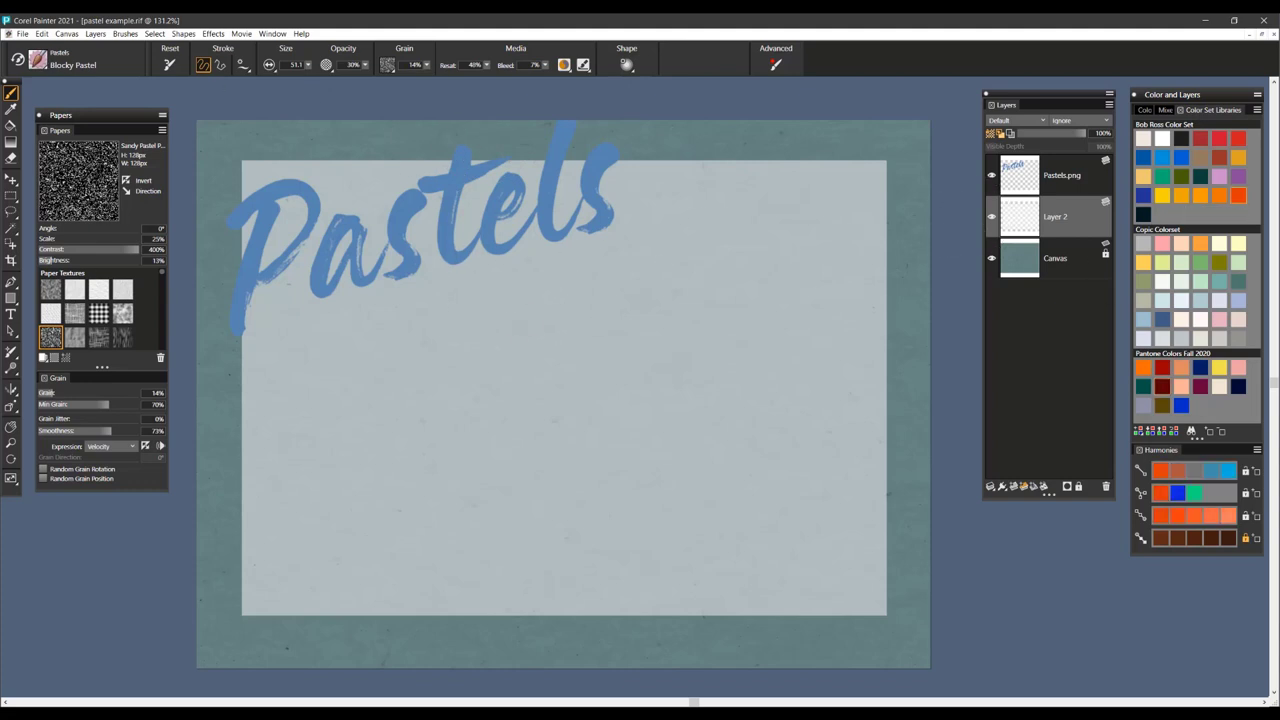
mouse_move(512, 335)
left_mouse_down()
mouse_move(640, 272)
mouse_move(390, 400)
mouse_move(665, 320)
left_mouse_up()
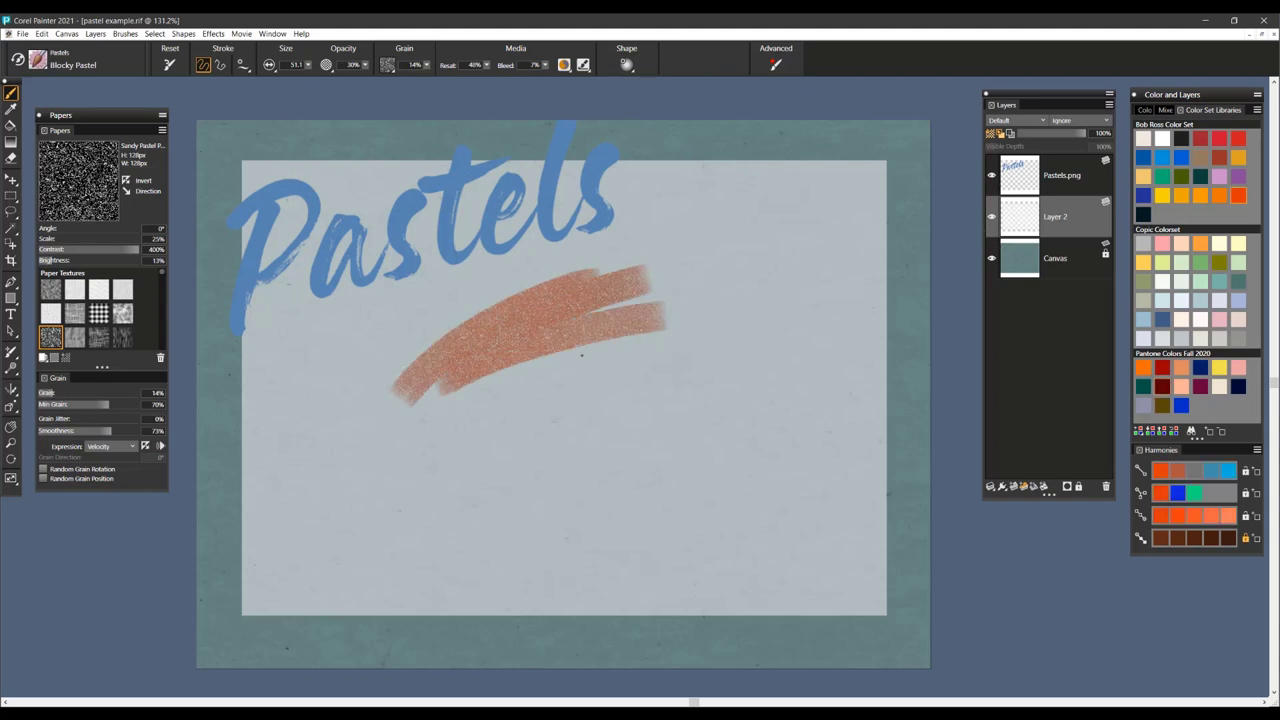
mouse_move(581, 355)
left_mouse_down()
mouse_move(692, 350)
mouse_move(683, 337)
mouse_move(439, 451)
mouse_move(568, 310)
mouse_move(389, 423)
mouse_move(381, 330)
mouse_move(663, 292)
mouse_move(697, 250)
mouse_move(583, 324)
mouse_move(719, 260)
mouse_move(560, 367)
mouse_move(586, 415)
mouse_move(646, 350)
mouse_move(615, 358)
mouse_move(755, 270)
left_mouse_up()
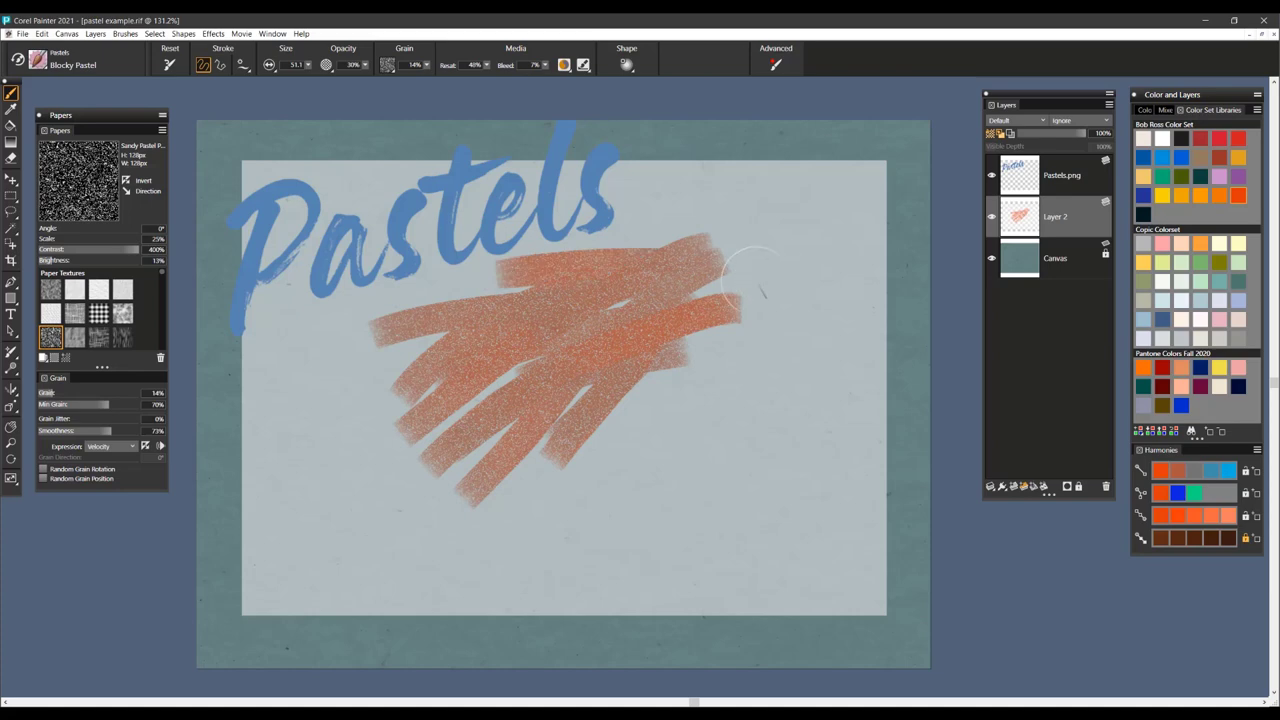
mouse_move(712, 328)
left_mouse_down()
mouse_move(675, 392)
mouse_move(569, 460)
left_mouse_up()
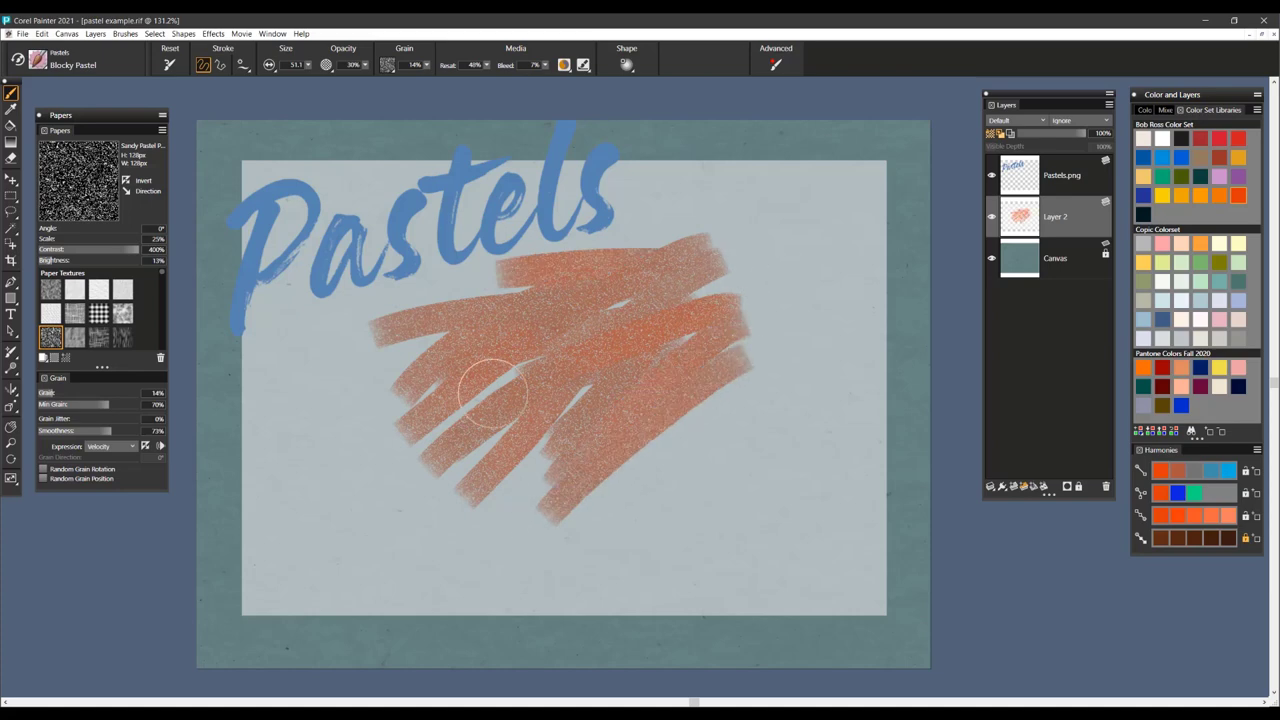
mouse_move(604, 405)
left_mouse_down()
mouse_move(725, 351)
mouse_move(755, 376)
mouse_move(587, 492)
left_mouse_up()
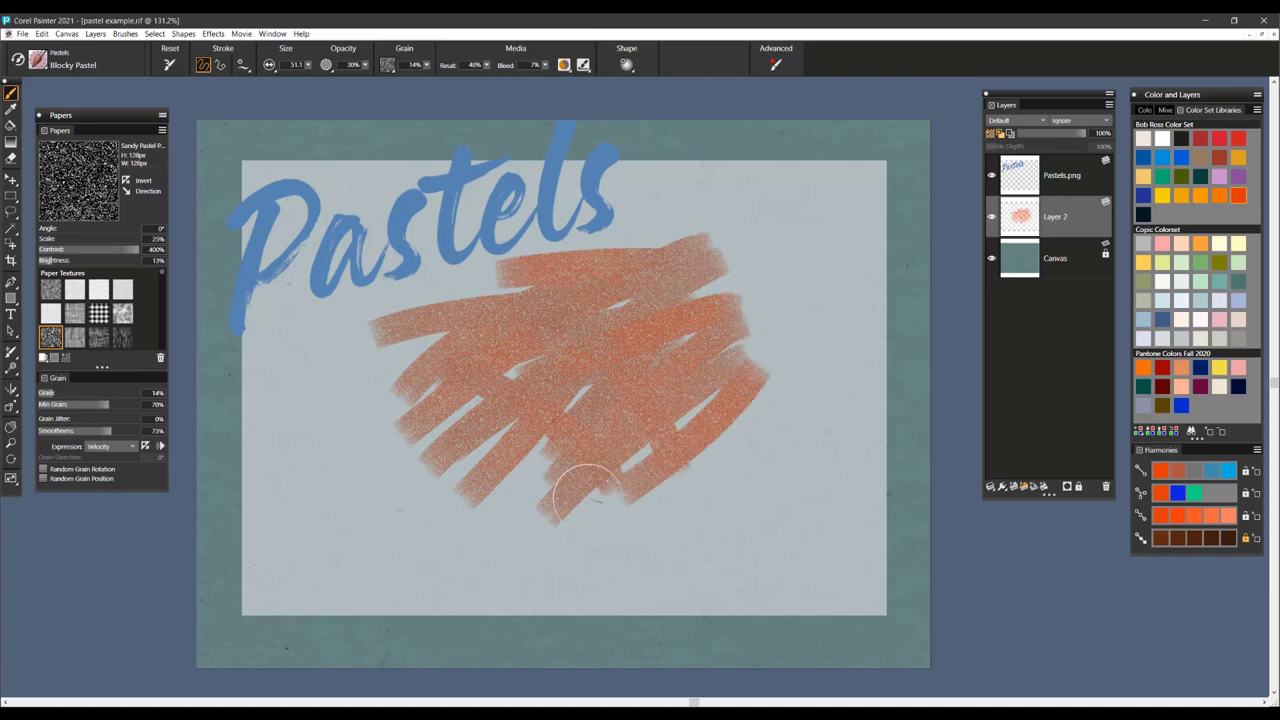
- Layer yellow pastel strokes over the orange-red ones and add two diagonal bands of blue on top
left_click(1218, 368)
mouse_move(505, 378)
left_mouse_down()
mouse_move(657, 306)
mouse_move(623, 294)
mouse_move(455, 366)
mouse_move(612, 325)
mouse_move(600, 376)
mouse_move(635, 415)
mouse_move(586, 443)
mouse_move(609, 451)
mouse_move(716, 362)
left_mouse_up()
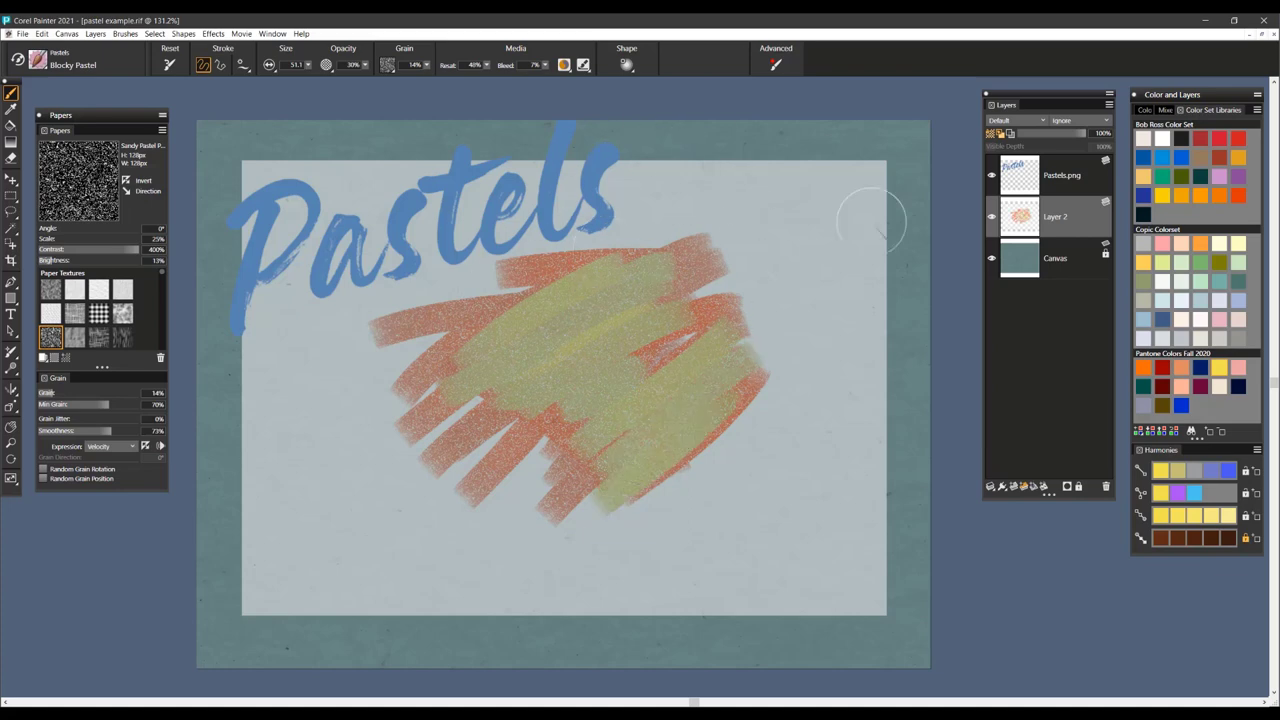
left_click(1143, 196)
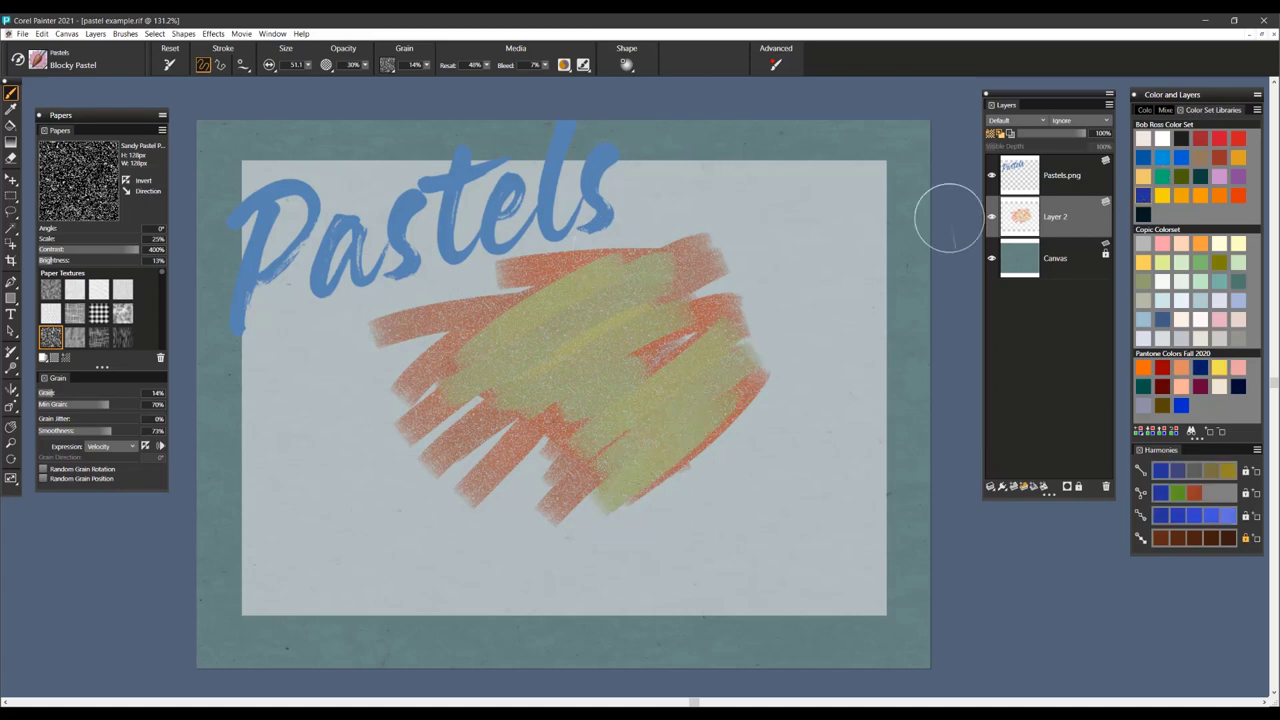
mouse_move(632, 317)
left_mouse_down()
mouse_move(636, 304)
mouse_move(560, 378)
left_mouse_up()
mouse_move(705, 325)
left_mouse_down()
mouse_move(623, 423)
mouse_move(580, 452)
left_mouse_up()
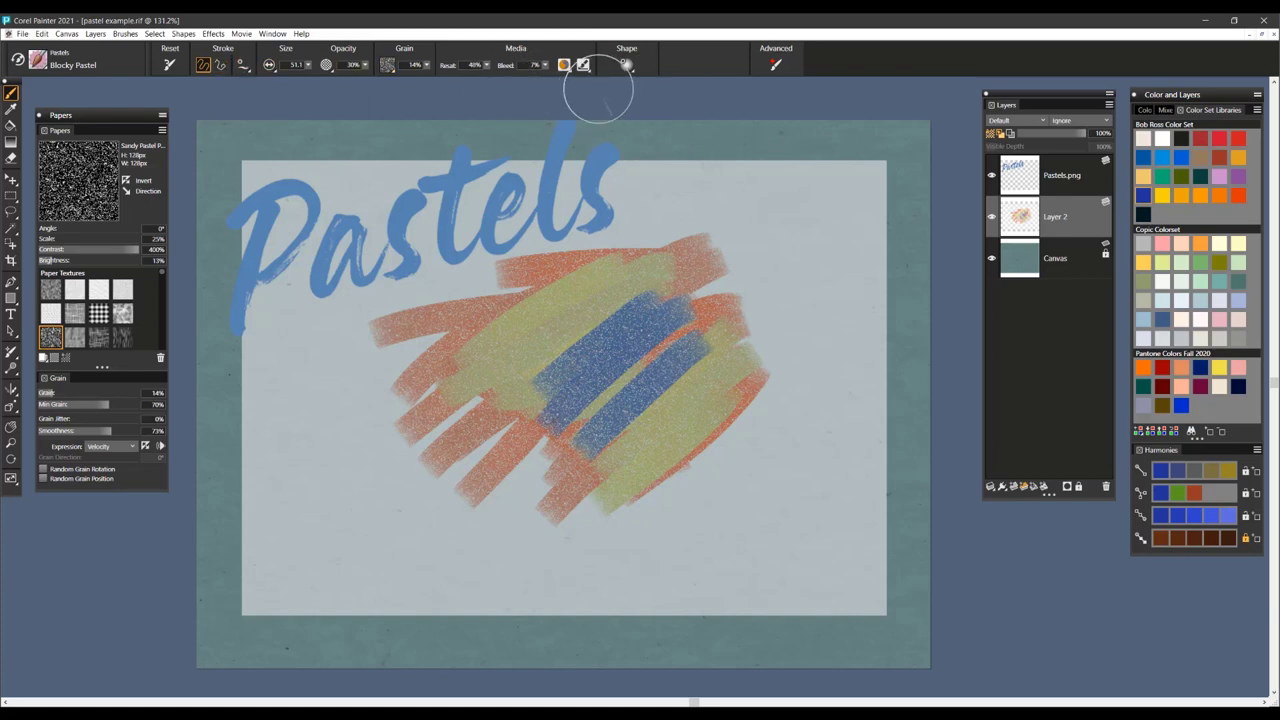
- Paint a blue stroke on the canvas's left side at low grain and a solid blue patch upper right at 65% grain
left_click(427, 65)
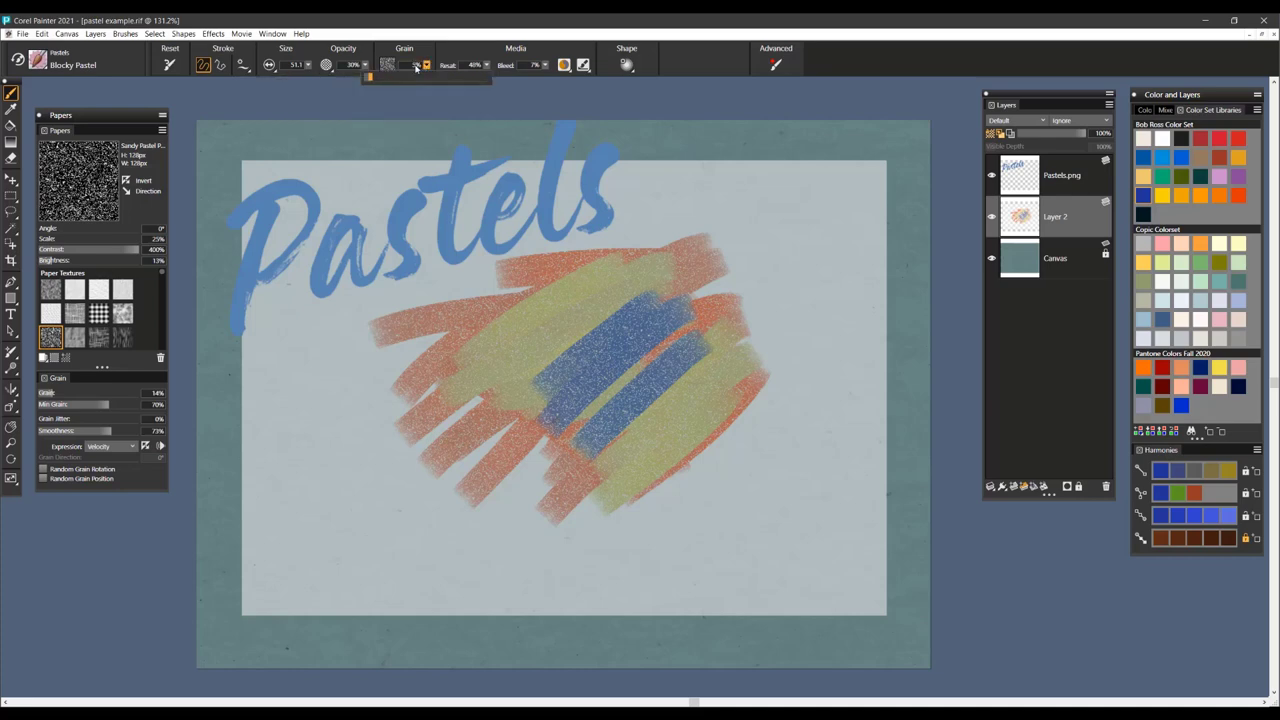
left_click_drag(305, 368, 422, 512)
left_click_drag(427, 65, 500, 77)
mouse_move(772, 205)
left_mouse_down()
mouse_move(810, 252)
mouse_move(823, 315)
mouse_move(807, 364)
mouse_move(771, 291)
mouse_move(781, 259)
mouse_move(702, 305)
mouse_move(762, 325)
mouse_move(795, 283)
mouse_move(760, 236)
mouse_move(760, 267)
mouse_move(698, 352)
mouse_move(758, 362)
mouse_move(668, 348)
mouse_move(725, 268)
mouse_move(693, 302)
mouse_move(776, 332)
mouse_move(717, 396)
mouse_move(789, 356)
mouse_move(702, 322)
mouse_move(667, 325)
mouse_move(668, 367)
mouse_move(752, 281)
mouse_move(648, 298)
mouse_move(692, 289)
mouse_move(756, 221)
mouse_move(742, 244)
mouse_move(697, 234)
mouse_move(715, 225)
mouse_move(775, 243)
mouse_move(660, 298)
mouse_move(764, 307)
mouse_move(764, 266)
mouse_move(784, 328)
mouse_move(703, 334)
left_mouse_up()
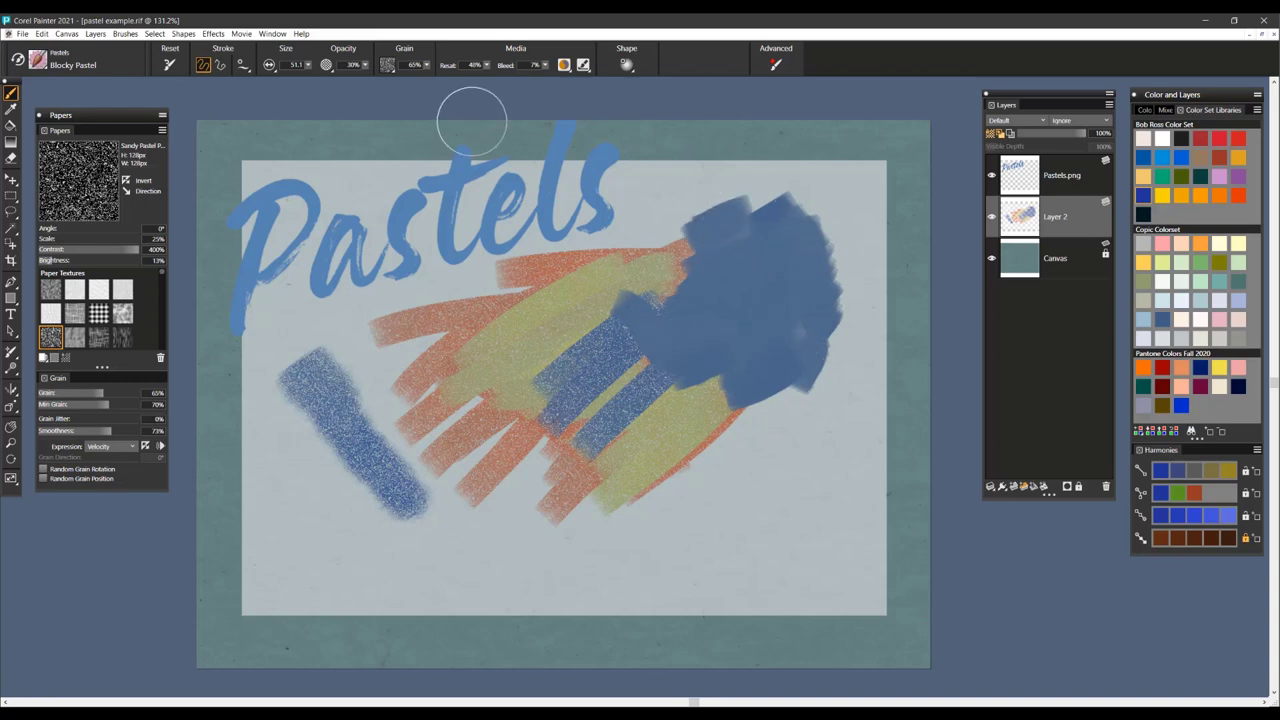
- Set grain to 16%, bleed to 100% and opacity to 100%, and paint blue and brick-red strokes into the blue patch's left edge
left_click(175, 65)
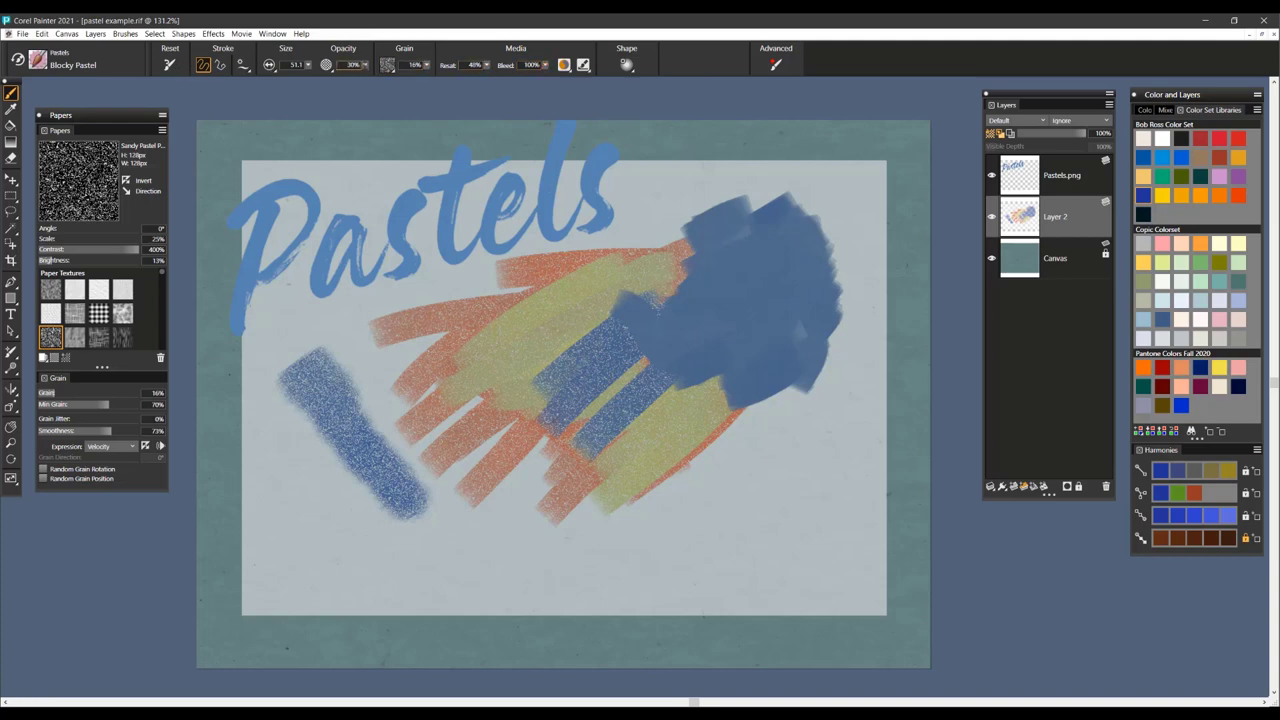
left_click_drag(365, 65, 420, 68)
left_click_drag(676, 285, 632, 322)
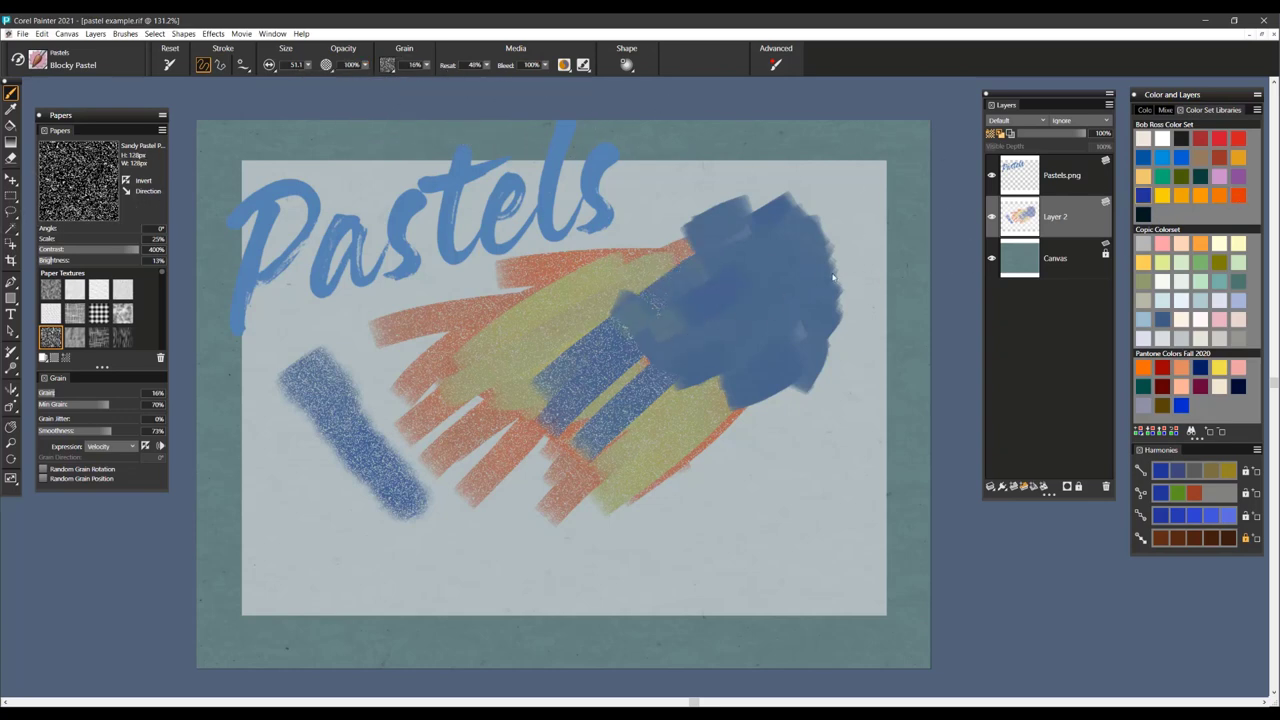
left_click(1220, 157)
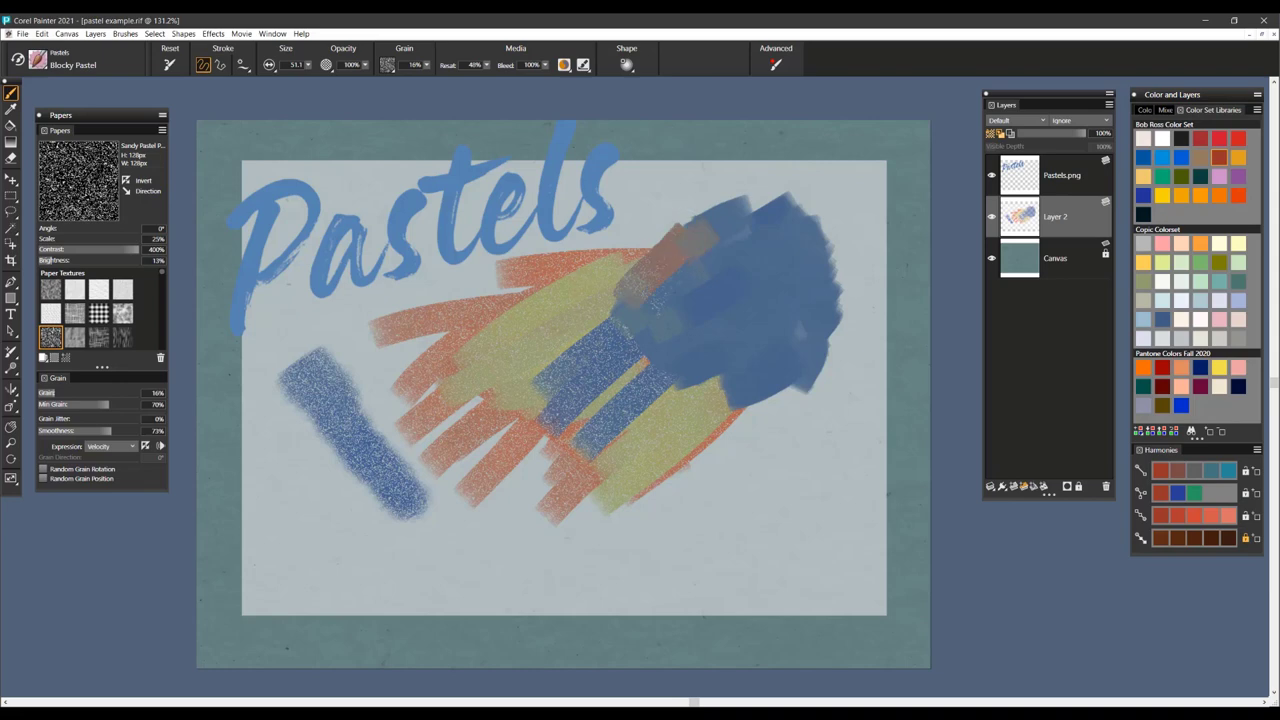
left_click_drag(735, 248, 677, 307)
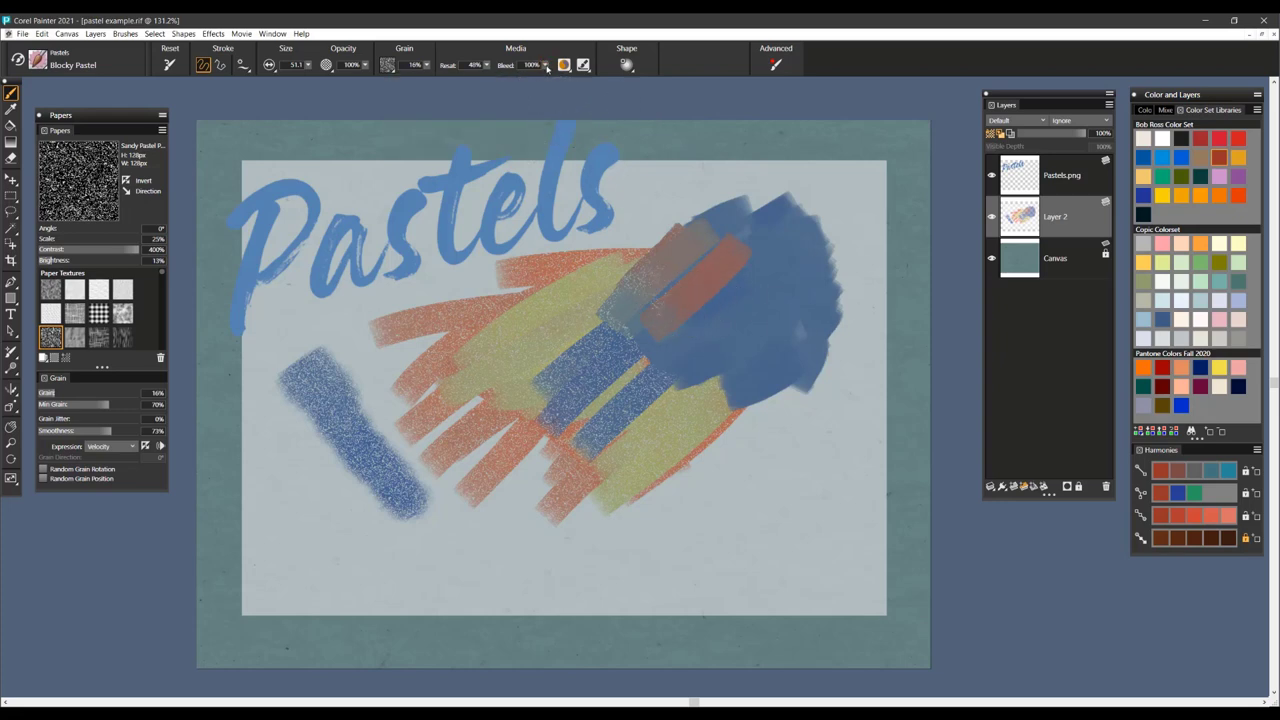
- Lower the bleed to 8% and paint brick-red strokes over the yellow area and brick-red and green strokes below the blue patch
left_click_drag(546, 66, 544, 67)
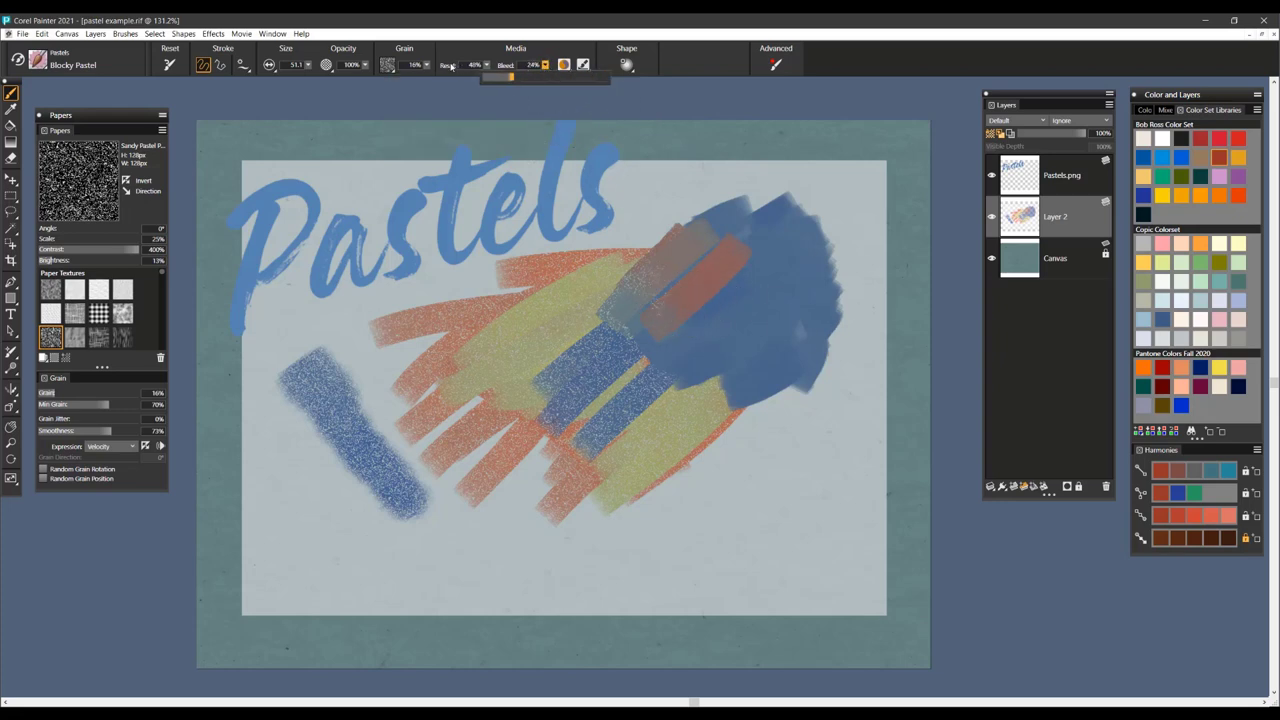
left_click_drag(431, 66, 433, 67)
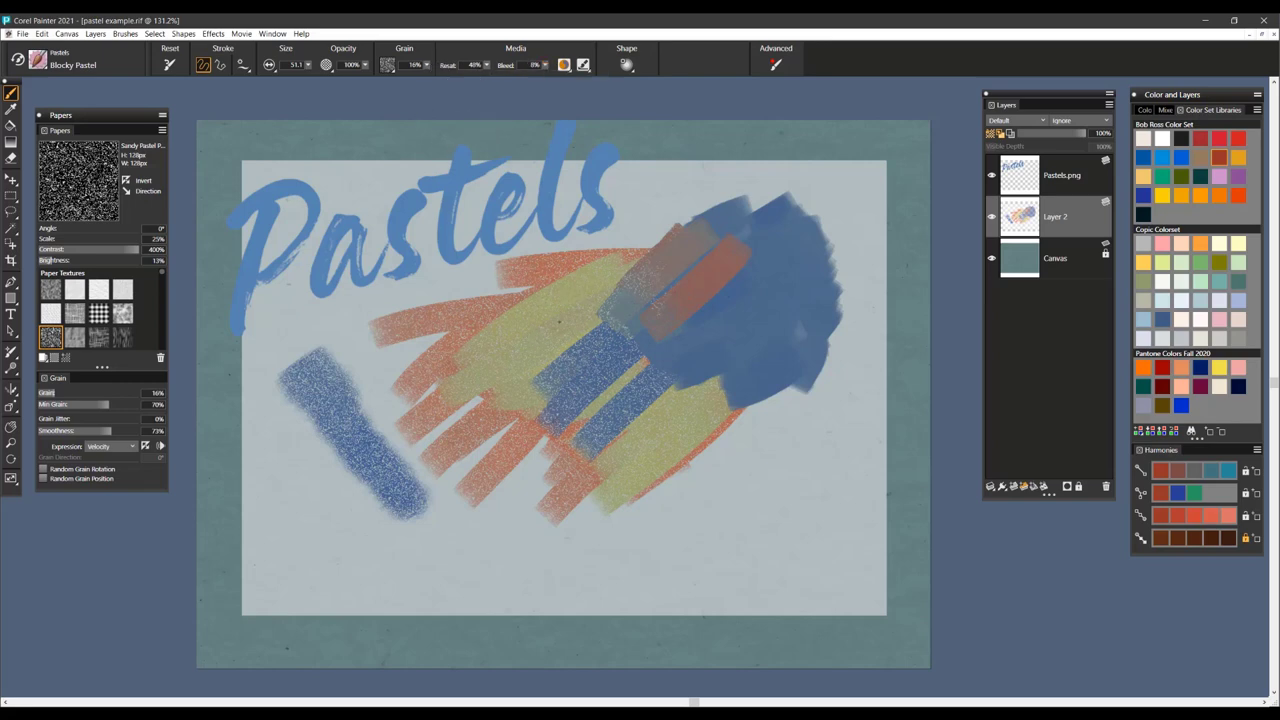
left_click_drag(594, 308, 470, 372)
mouse_move(672, 406)
left_mouse_down()
mouse_move(590, 458)
mouse_move(765, 470)
mouse_move(795, 505)
mouse_move(655, 545)
left_mouse_up()
mouse_move(760, 460)
left_mouse_down()
mouse_move(650, 530)
mouse_move(765, 420)
mouse_move(710, 408)
mouse_move(677, 377)
mouse_move(700, 362)
left_mouse_up()
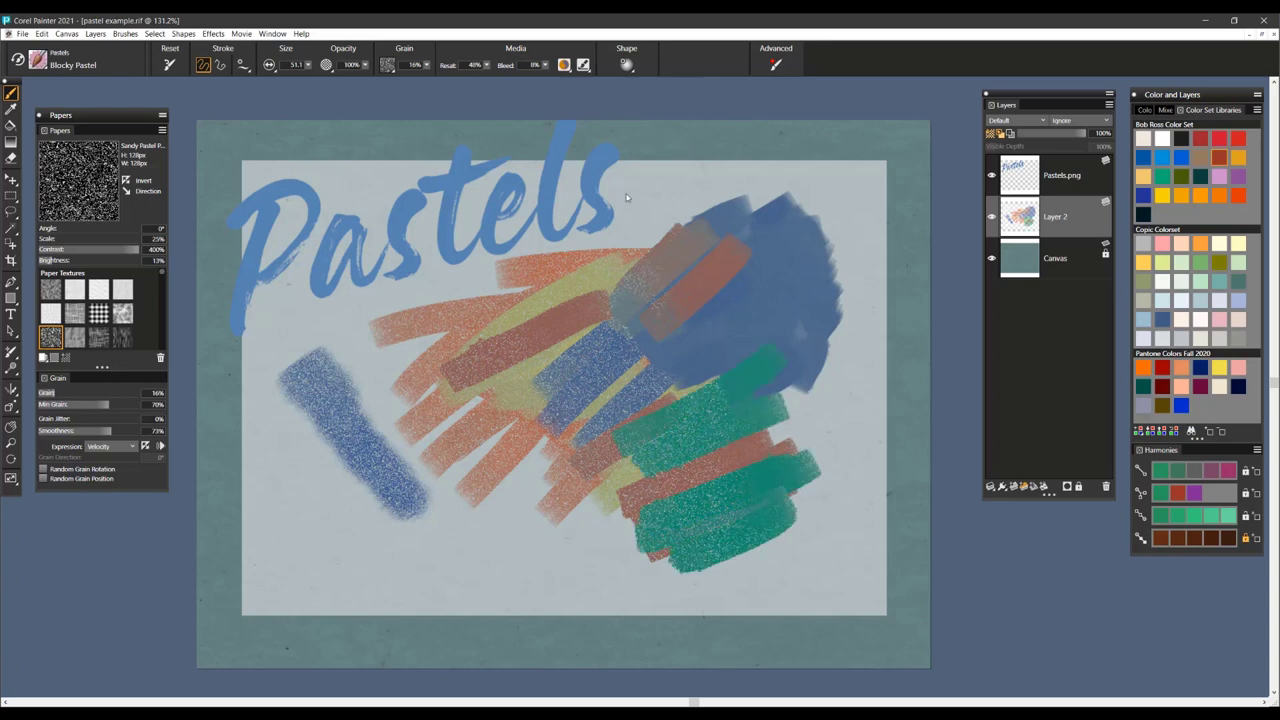
- Enable random grain rotation and paint irregular green patches around both ends of the blue stroke on the canvas's left side
left_click(626, 64)
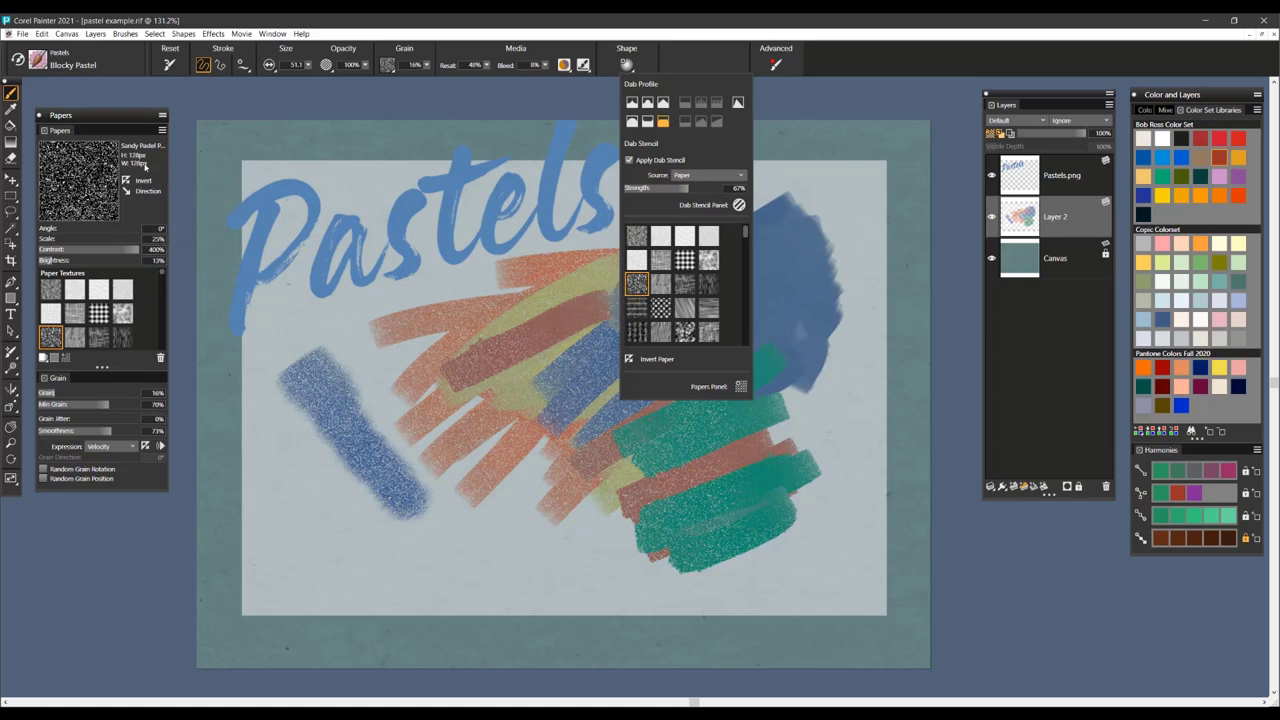
left_click(138, 470)
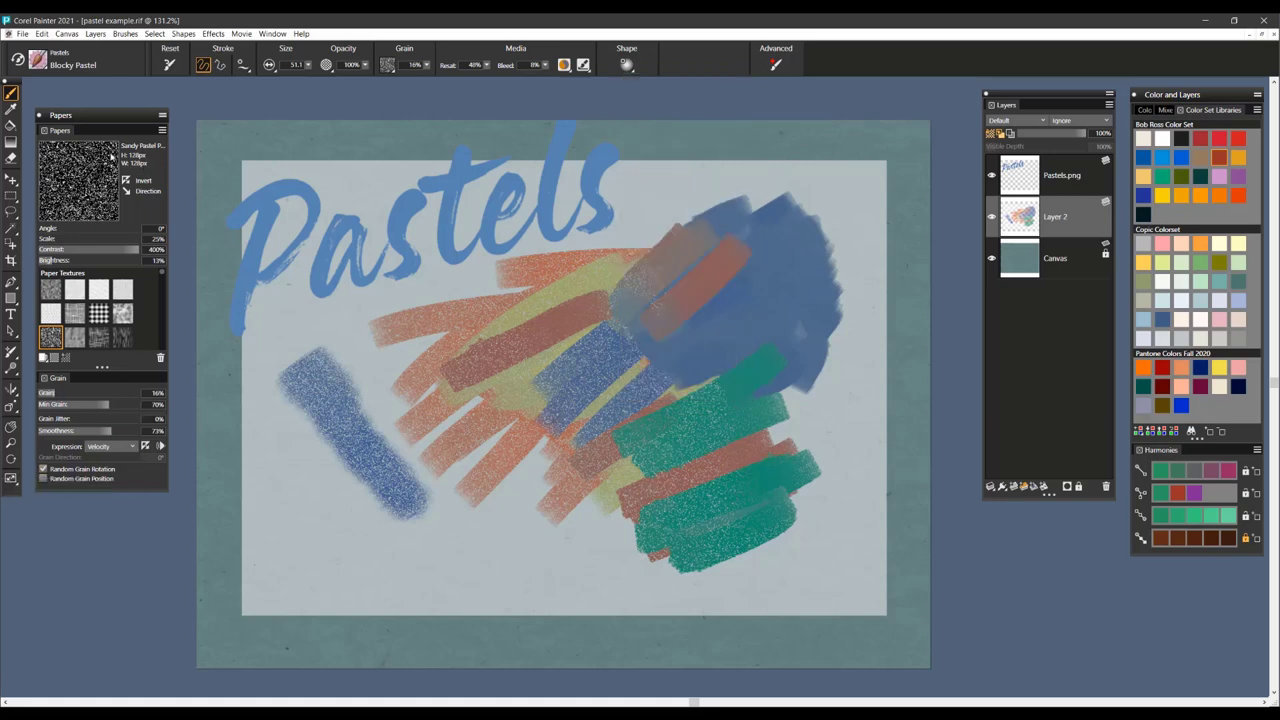
left_click_drag(108, 118, 114, 115)
mouse_move(385, 312)
left_mouse_down()
mouse_move(342, 336)
mouse_move(401, 317)
mouse_move(343, 365)
mouse_move(400, 415)
left_mouse_up()
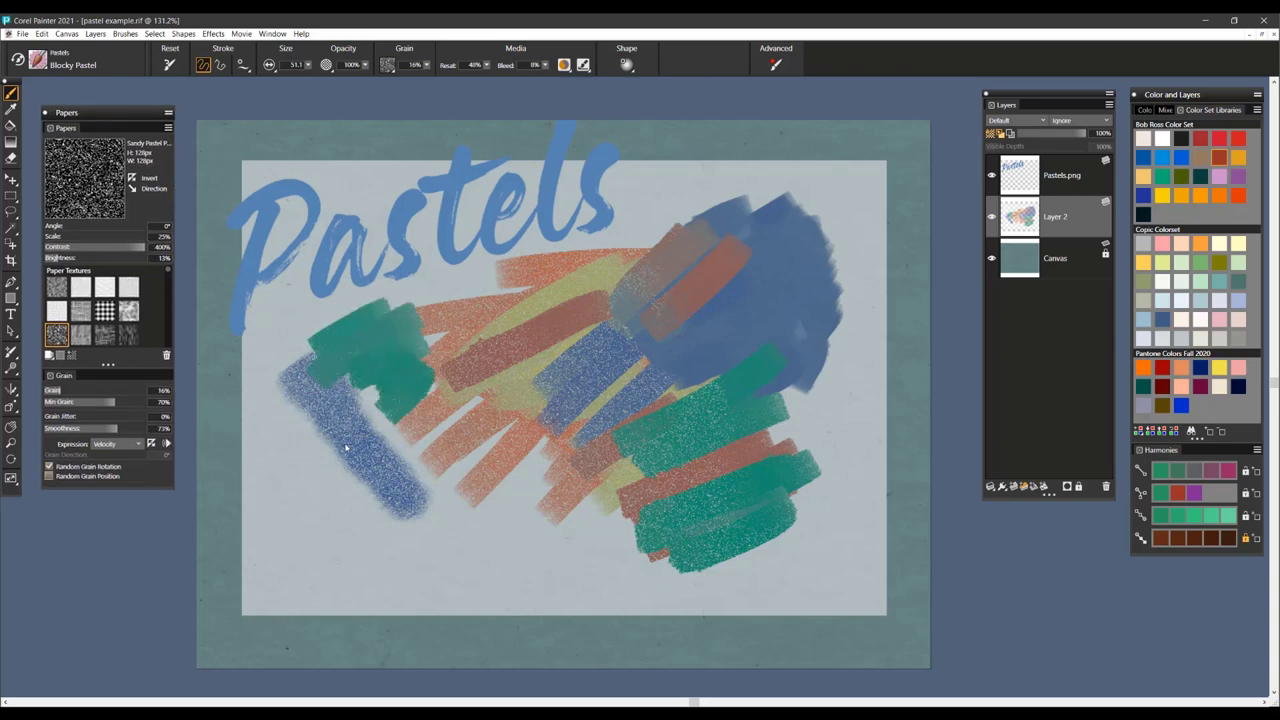
mouse_move(292, 458)
left_mouse_down()
mouse_move(335, 503)
mouse_move(328, 514)
mouse_move(381, 534)
mouse_move(385, 553)
mouse_move(438, 541)
mouse_move(421, 506)
mouse_move(378, 529)
mouse_move(405, 512)
left_mouse_up()
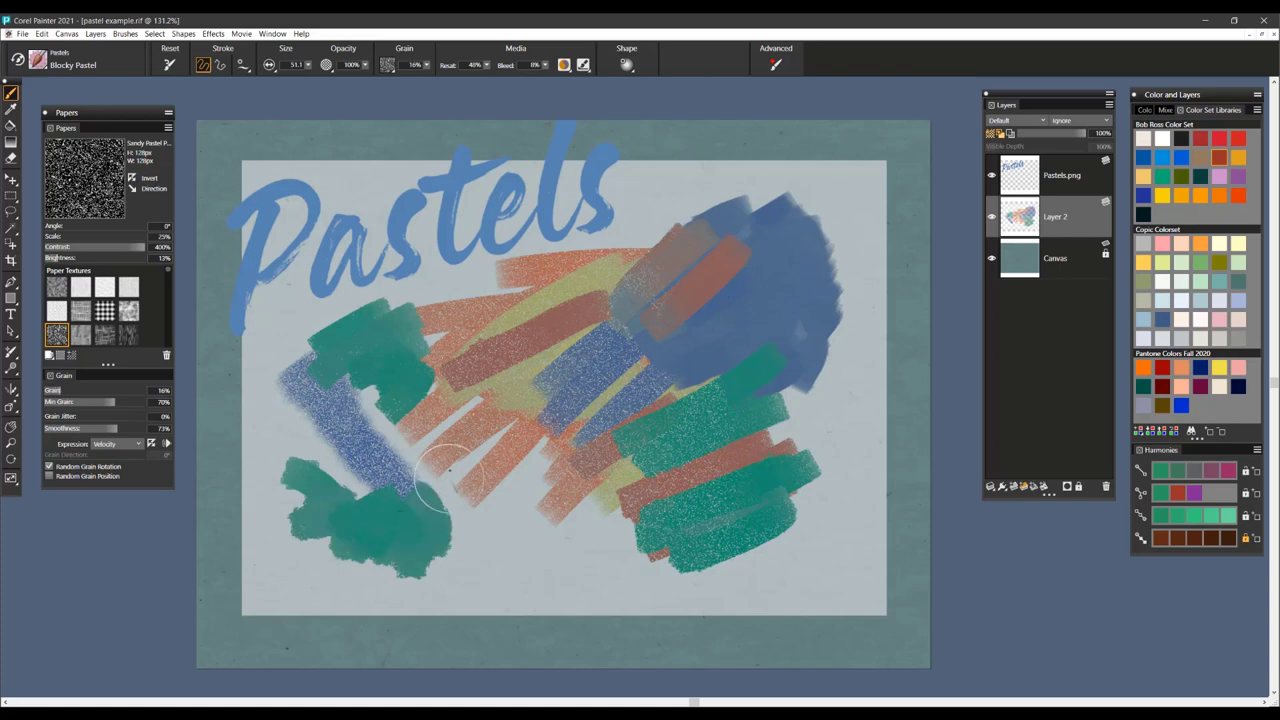
mouse_move(448, 475)
left_mouse_down()
mouse_move(380, 462)
mouse_move(485, 505)
mouse_move(472, 502)
left_mouse_up()
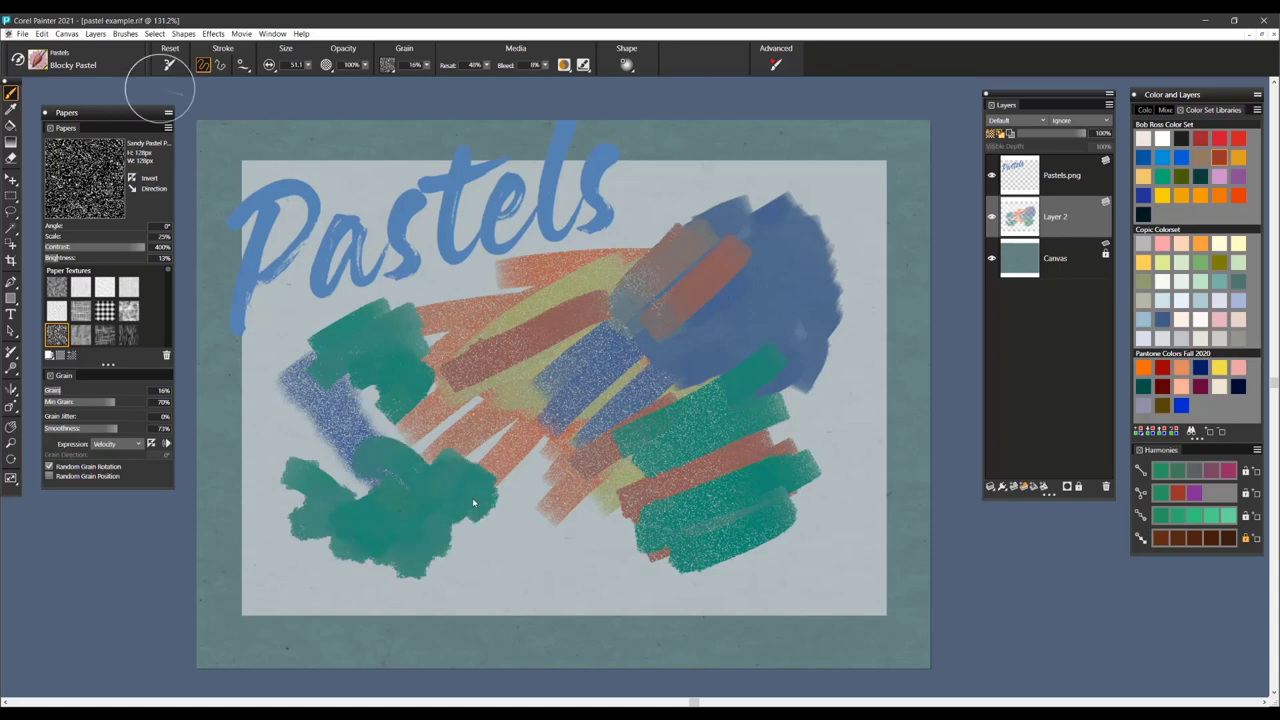
- Select the whole of Layer 2 and clear all its painted strokes
key("ctrl+a")
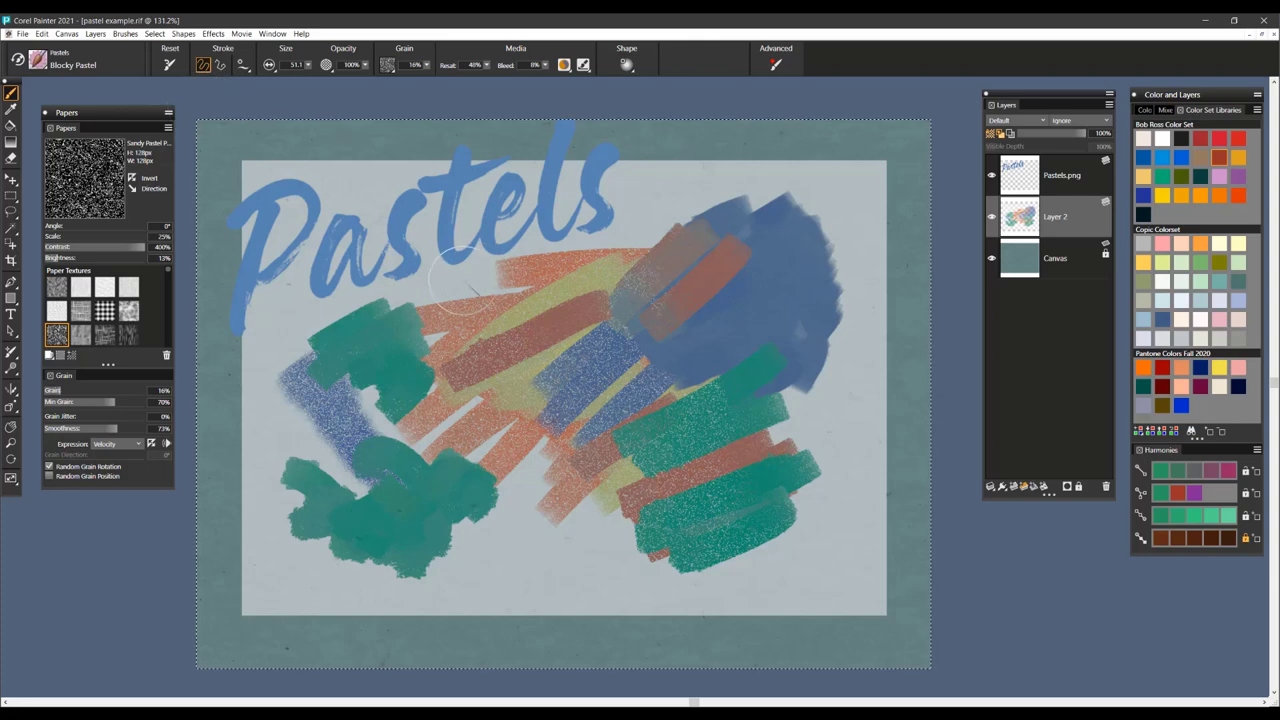
key("Delete")
left_click(36, 64)
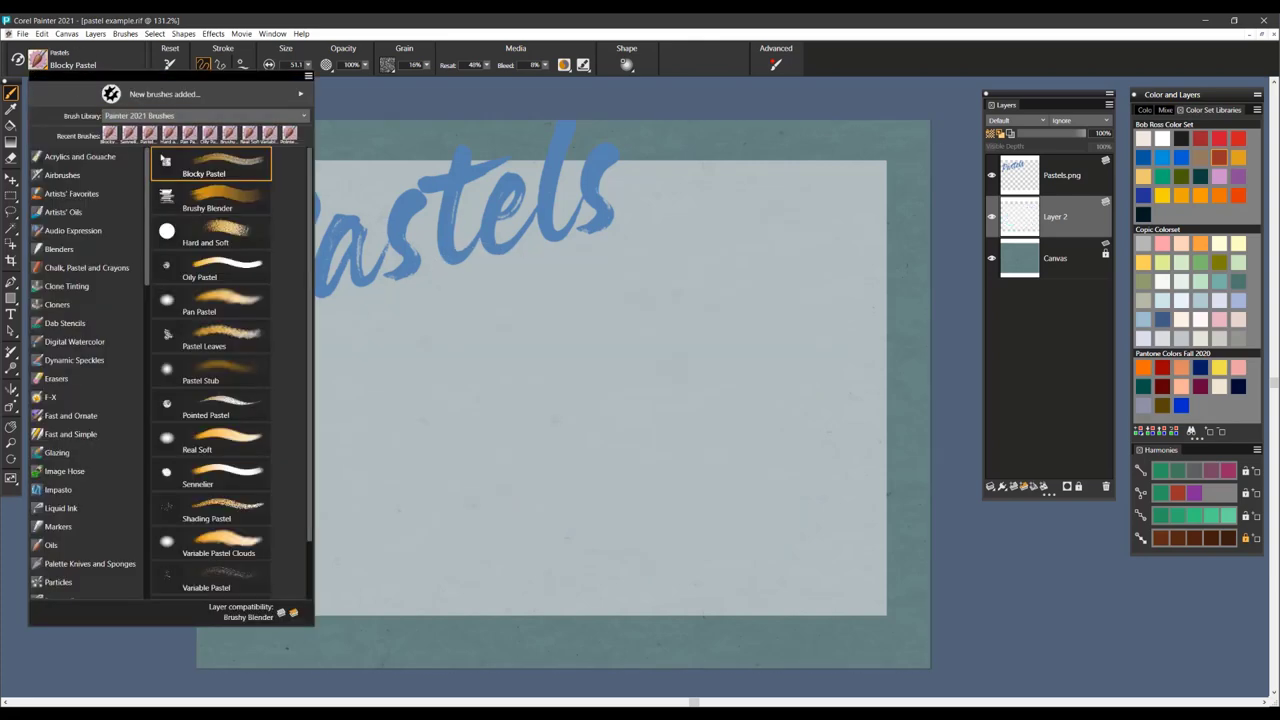
left_click(210, 198)
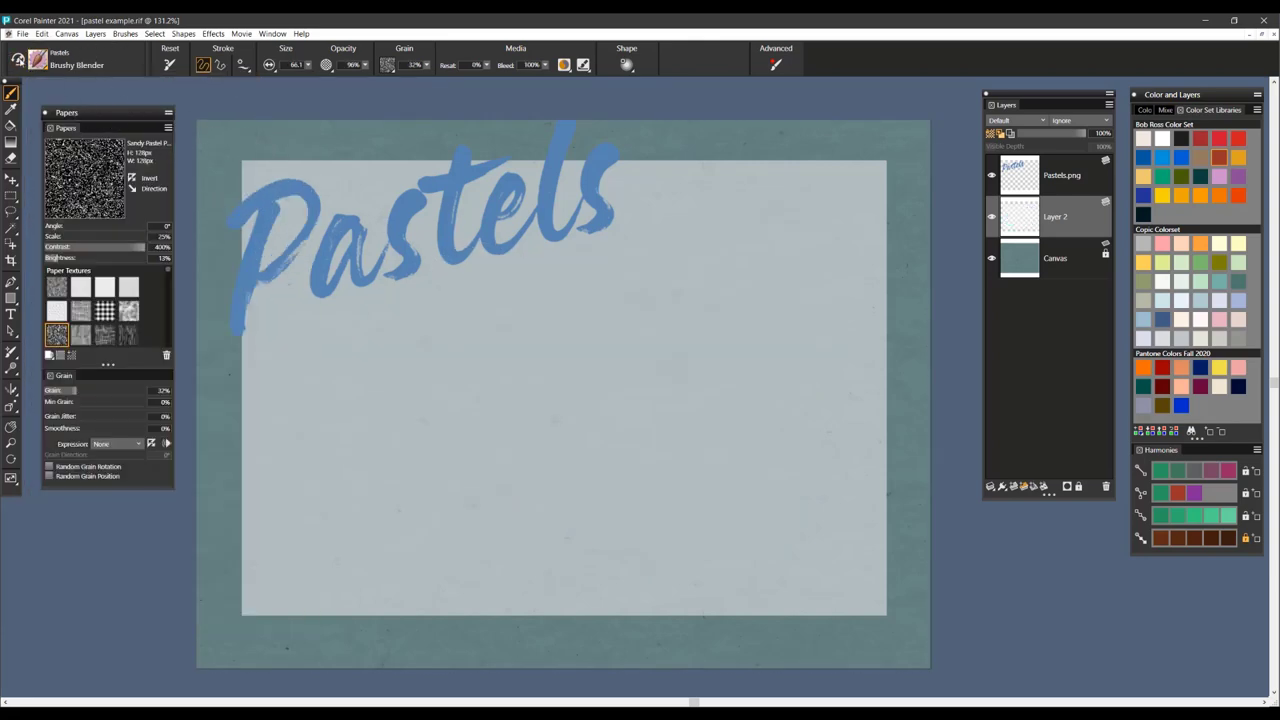
left_click(18, 60)
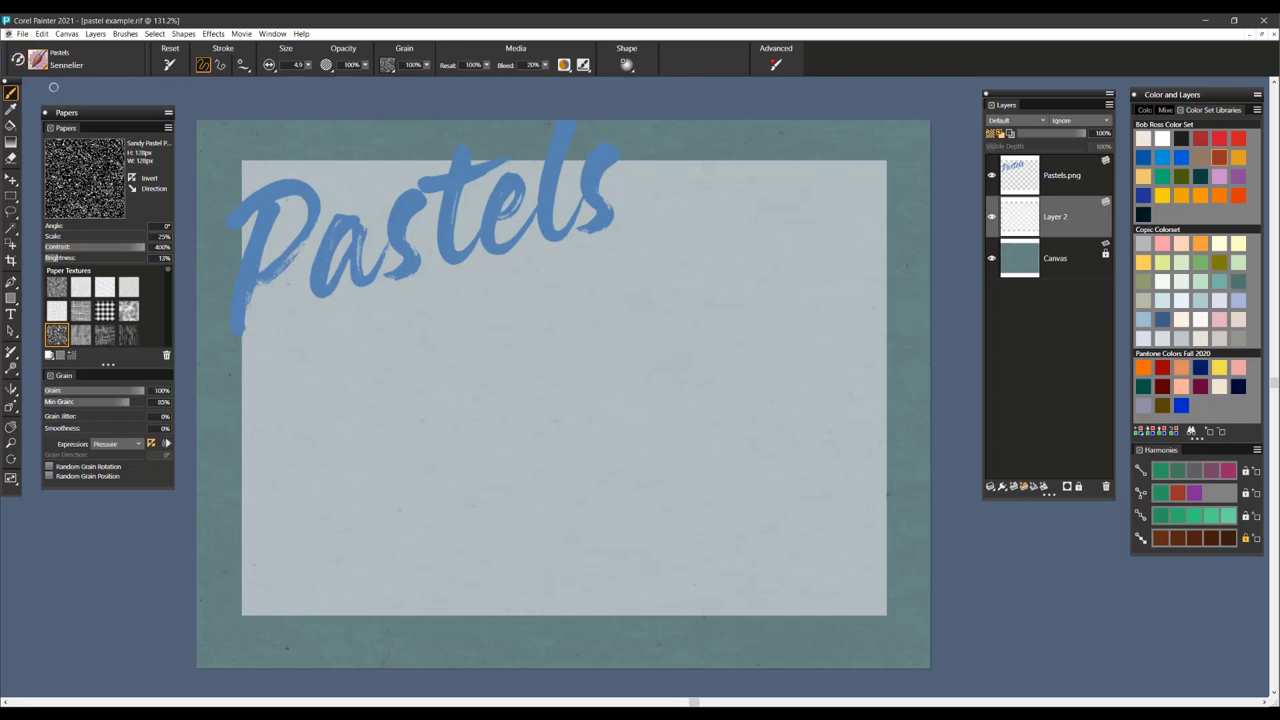
left_click(18, 60)
left_click(39, 65)
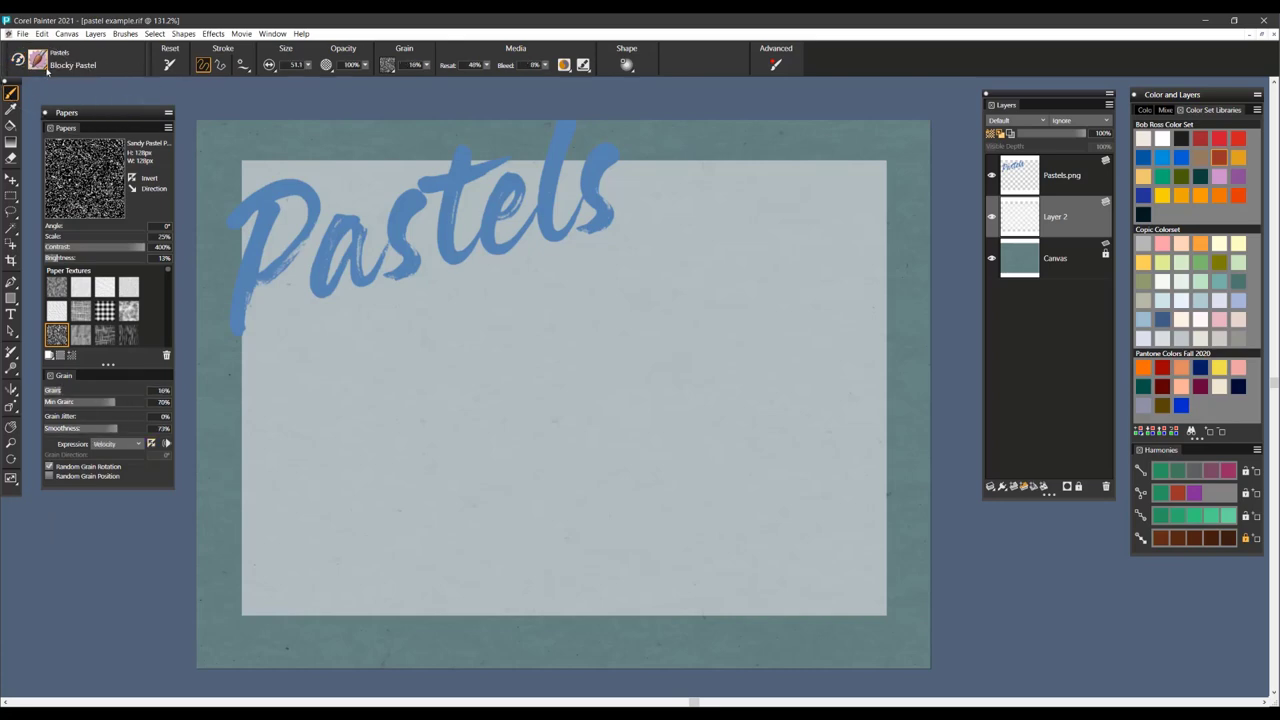
left_click(40, 62)
left_click(237, 173)
- Paint overlapping green Blocky Pastel strokes diagonally across the middle of the cleared Layer 2
mouse_move(474, 371)
left_mouse_down()
mouse_move(610, 322)
mouse_move(650, 340)
mouse_move(600, 440)
mouse_move(764, 262)
left_mouse_up()
mouse_move(716, 317)
left_mouse_down()
mouse_move(600, 470)
mouse_move(400, 400)
left_mouse_up()
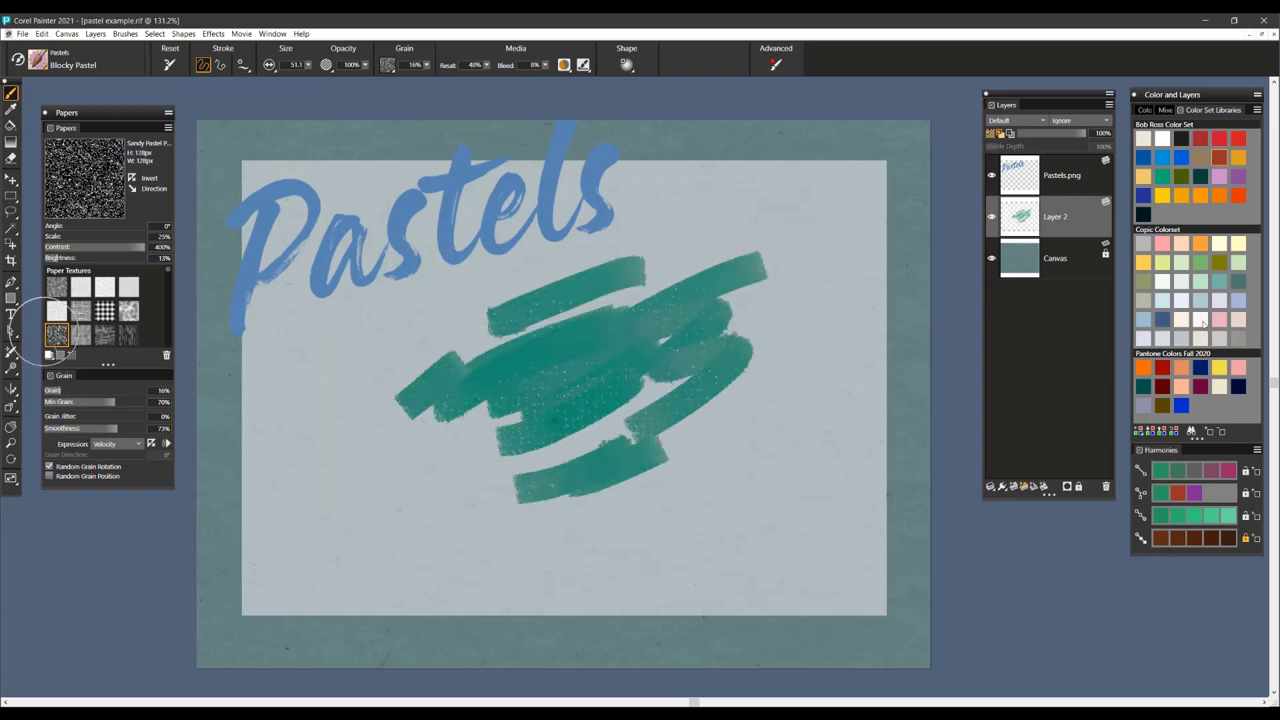
left_click_drag(700, 351, 630, 397)
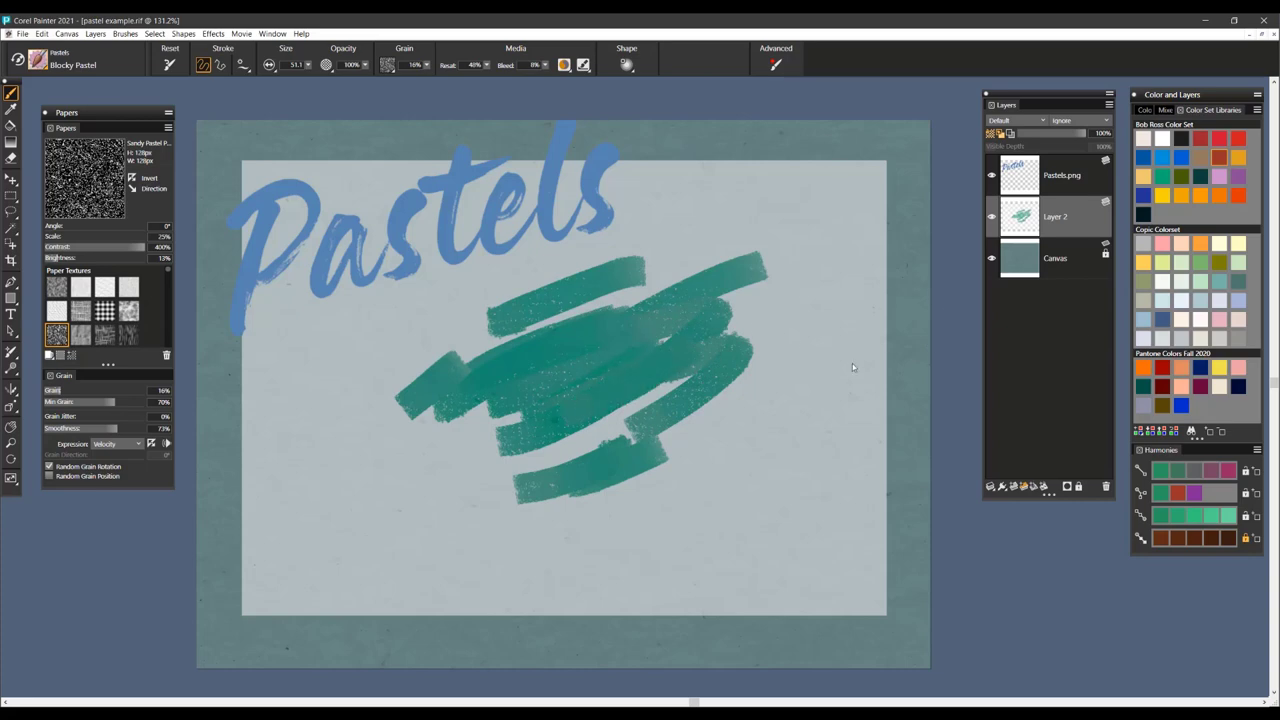
- Choose a pale lavender from the Copic Colorset and paint several short strokes over the centre of the green area
left_click(1238, 302)
left_click_drag(648, 312, 588, 405)
left_click_drag(665, 382, 610, 462)
left_click_drag(560, 432, 606, 440)
left_click_drag(556, 390, 500, 446)
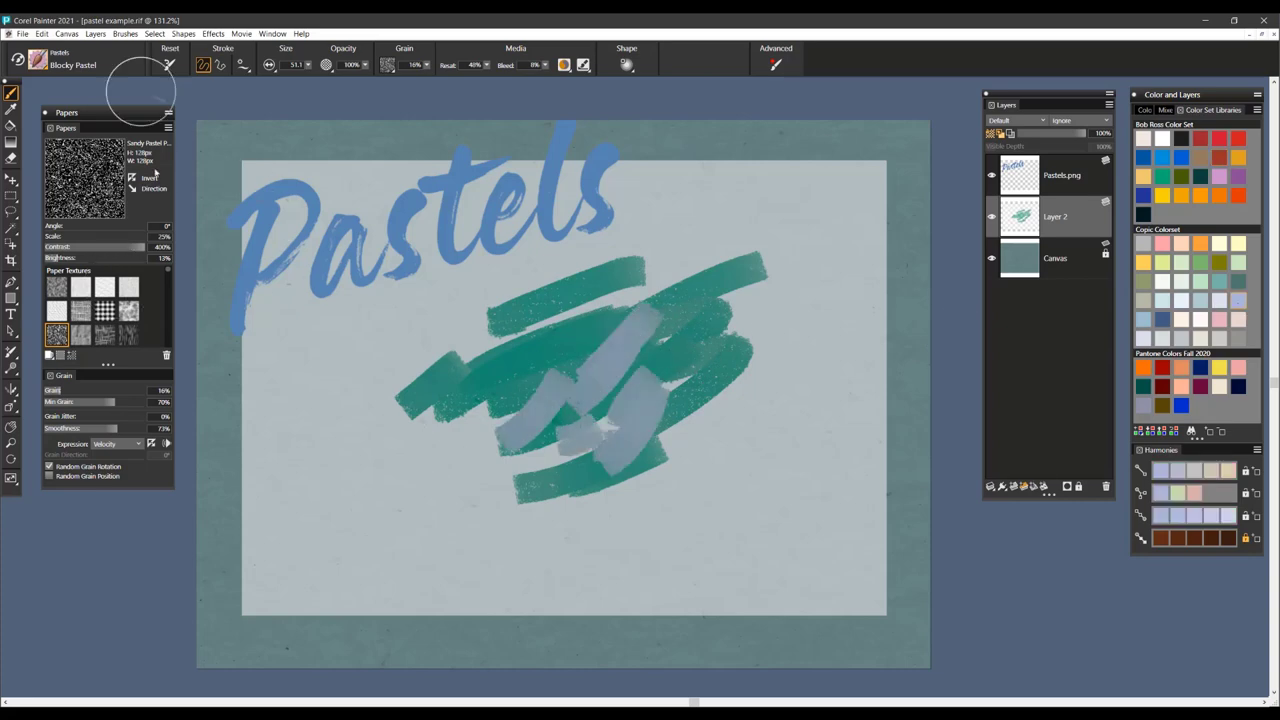
- Switch to the Brushy Blender variant and smear the lavender and green strokes together, pulling soft diagonal edges outward
left_click(38, 60)
left_click(226, 203)
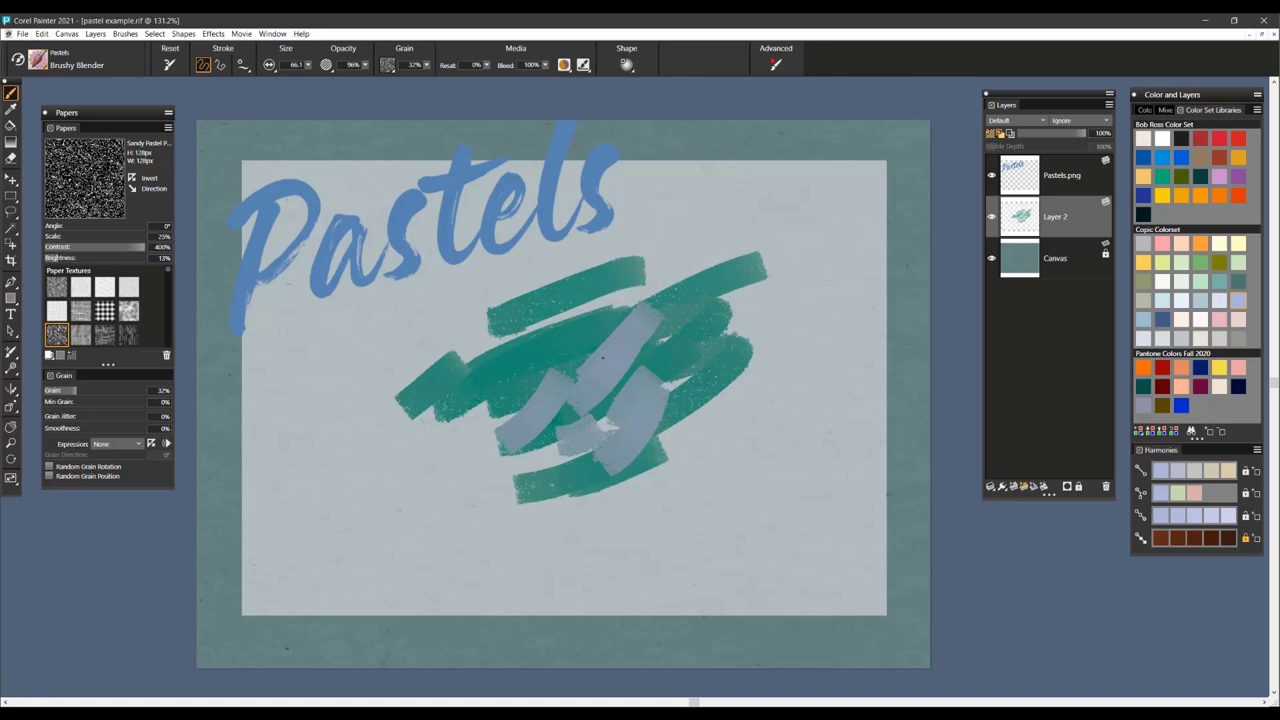
left_click_drag(674, 251, 588, 349)
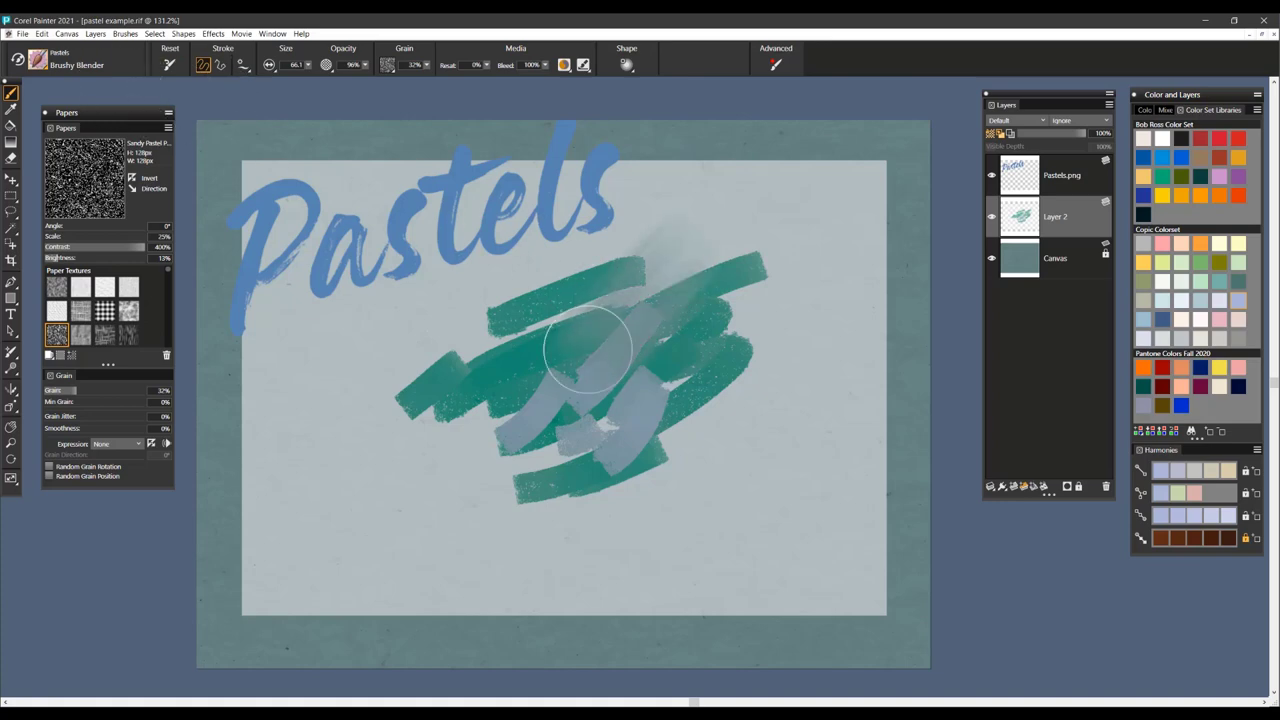
mouse_move(570, 400)
left_mouse_down()
mouse_move(500, 440)
mouse_move(700, 405)
mouse_move(505, 472)
mouse_move(532, 454)
left_mouse_up()
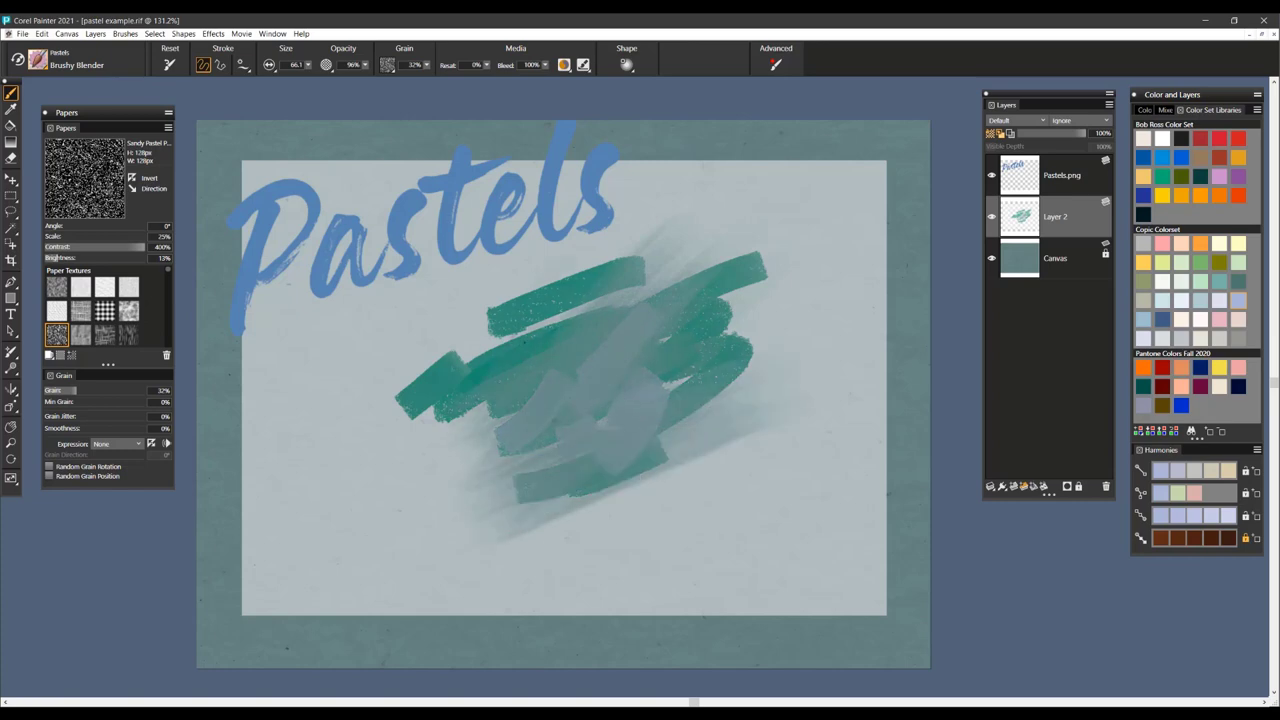
mouse_move(524, 343)
left_mouse_down()
mouse_move(470, 345)
mouse_move(400, 425)
mouse_move(470, 397)
left_mouse_up()
mouse_move(670, 385)
left_mouse_down()
mouse_move(494, 475)
mouse_move(700, 490)
mouse_move(549, 411)
mouse_move(490, 335)
mouse_move(441, 458)
left_mouse_up()
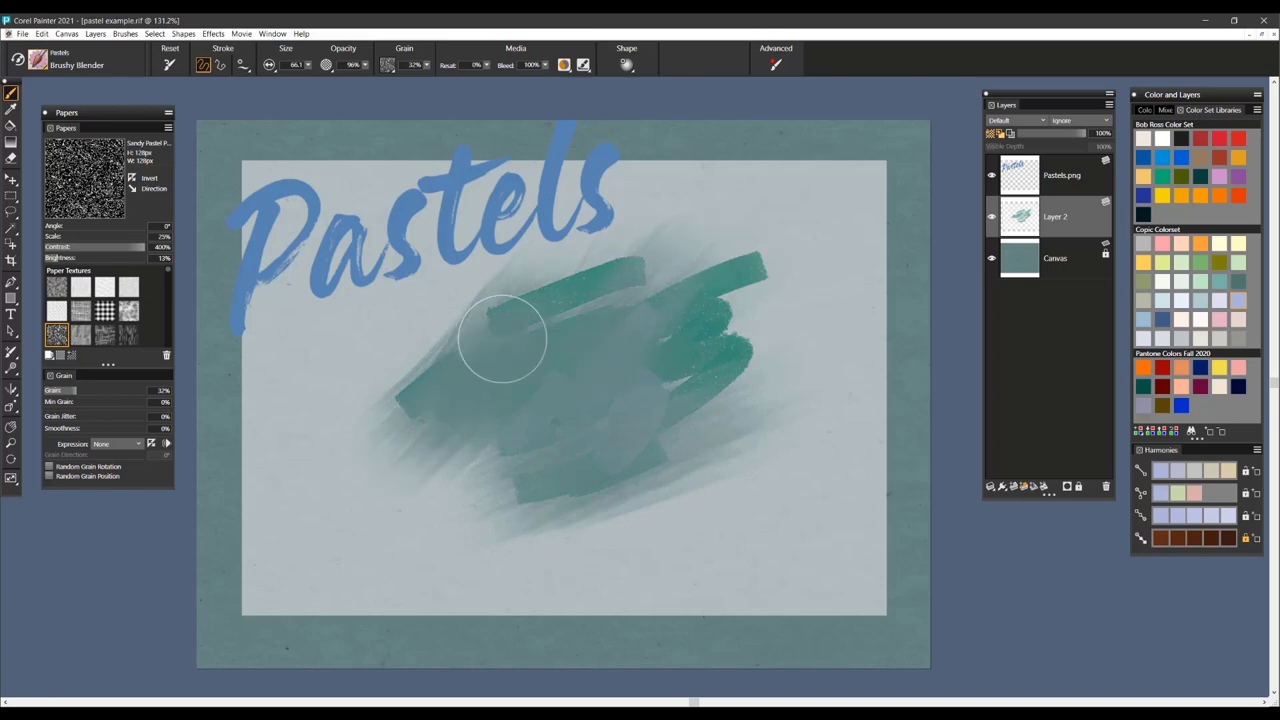
left_click_drag(503, 337, 350, 432)
mouse_move(465, 483)
left_mouse_down()
mouse_move(533, 485)
mouse_move(807, 391)
mouse_move(770, 305)
mouse_move(620, 420)
mouse_move(788, 288)
left_mouse_up()
mouse_move(587, 433)
left_mouse_down()
mouse_move(690, 330)
mouse_move(745, 225)
left_mouse_up()
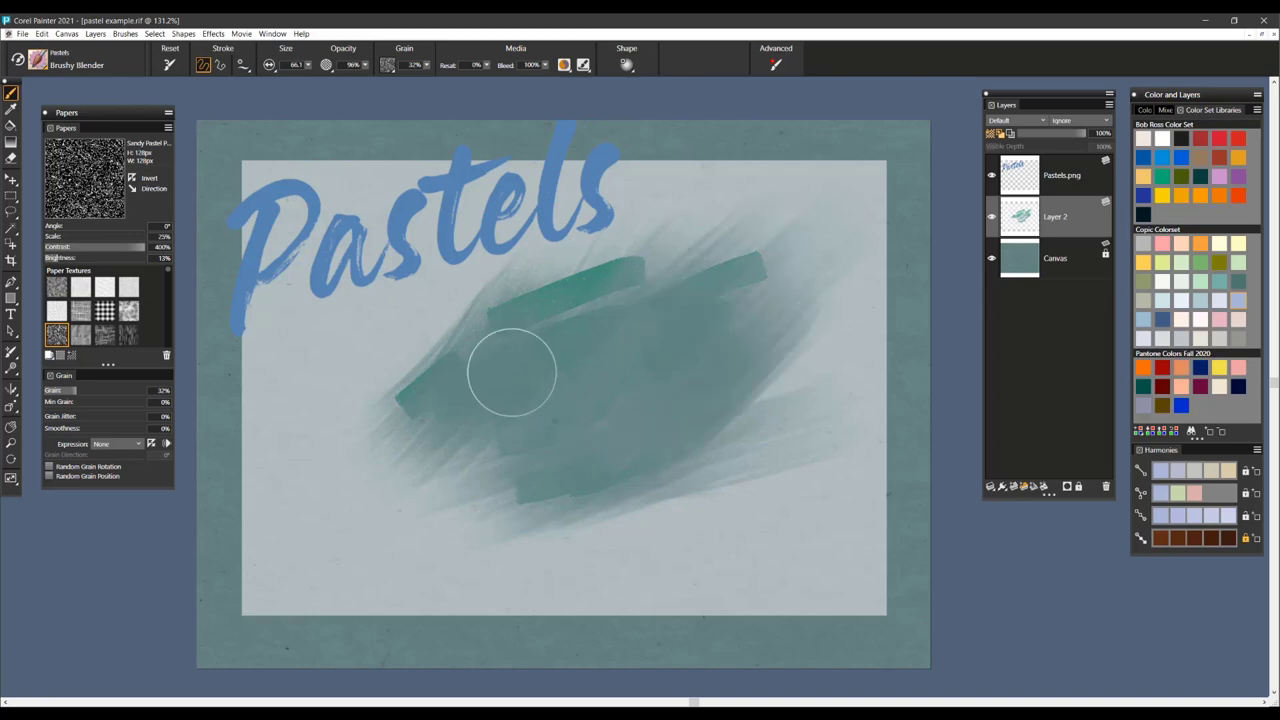
- Smear the green area further toward its upper edge with the Brushy Blender
left_click_drag(512, 372, 610, 266)
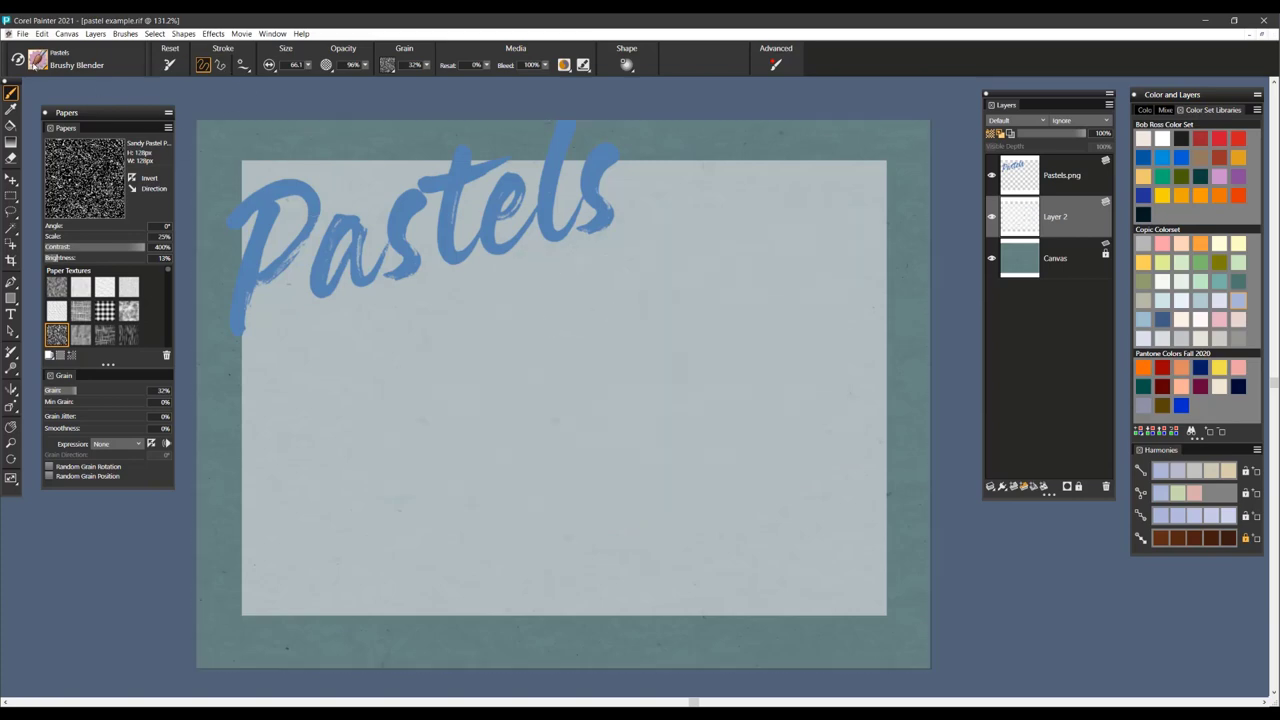
- Switch to the Hard and Soft pastel variant and paint a grainy lavender patch near the centre of the canvas
left_click(40, 63)
left_click(205, 233)
left_click_drag(544, 318, 610, 368)
- Turn off the dab stencil for Hard and Soft and paint smoother lavender strokes above the grainy patch
left_click(626, 65)
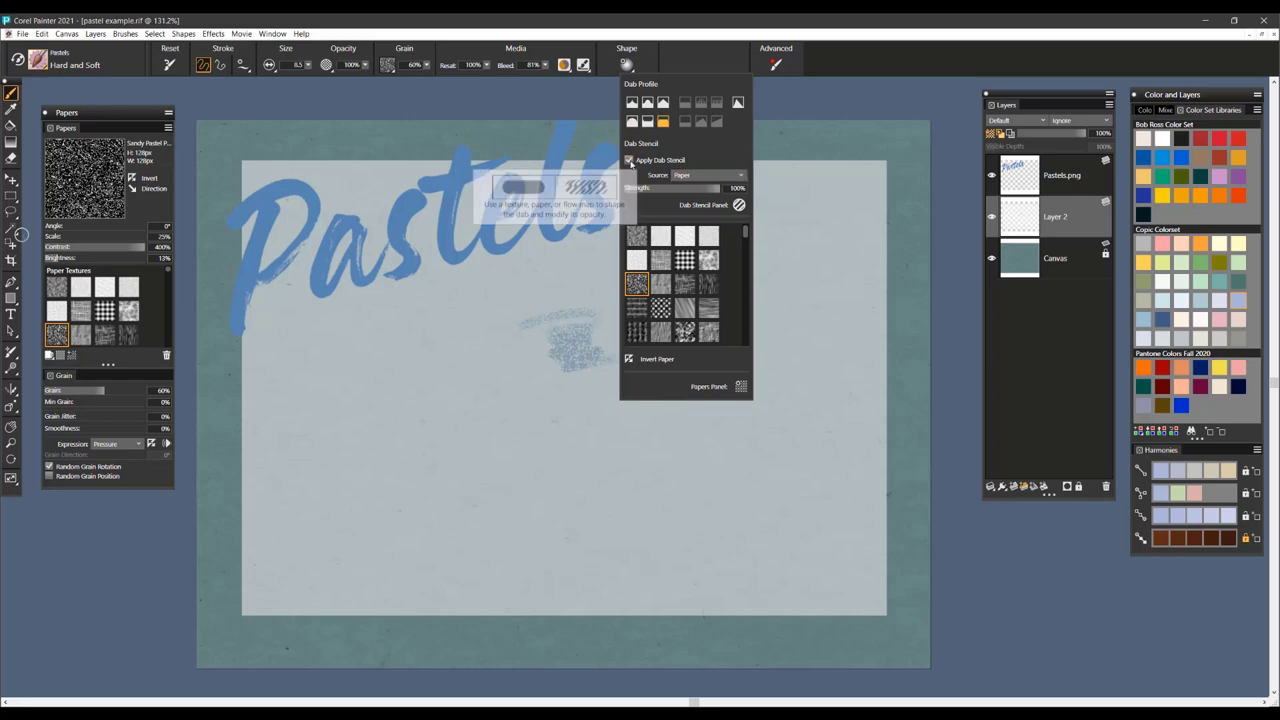
left_click(629, 160)
mouse_move(578, 292)
left_mouse_down()
mouse_move(540, 300)
mouse_move(588, 290)
mouse_move(584, 306)
mouse_move(632, 318)
left_mouse_up()
left_click_drag(648, 264, 661, 254)
left_click_drag(651, 287, 684, 261)
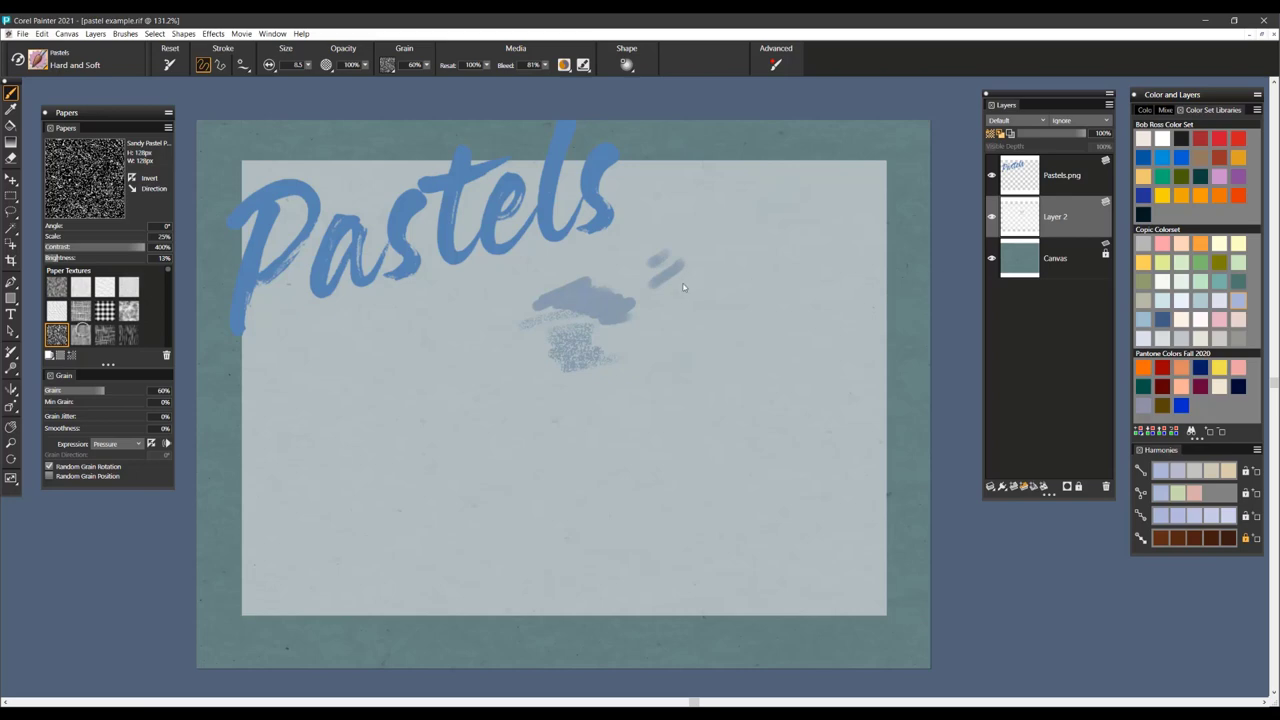
- Paint patches and a long horizontal stroke in navy from Pantone Colors Fall 2020, and highlight the long stroke with pale aqua from the Copic Colorset
left_click(1201, 367)
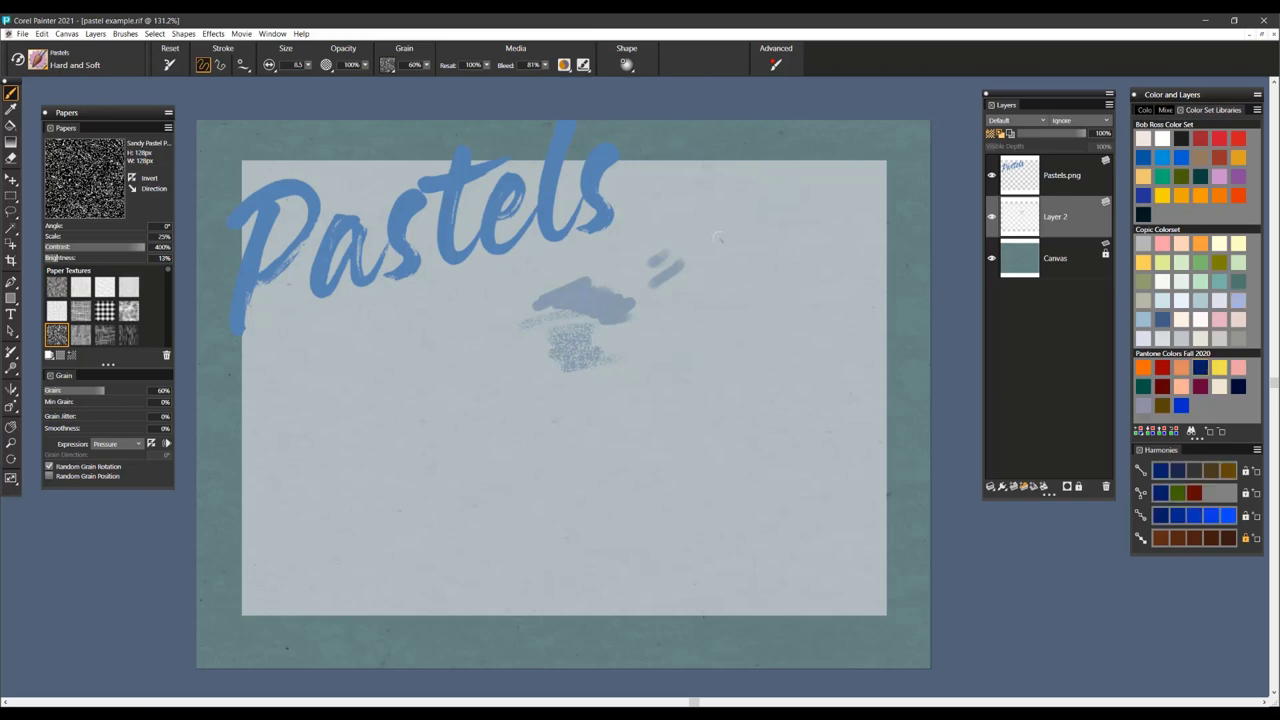
mouse_move(702, 249)
left_mouse_down()
mouse_move(734, 234)
mouse_move(680, 228)
left_mouse_up()
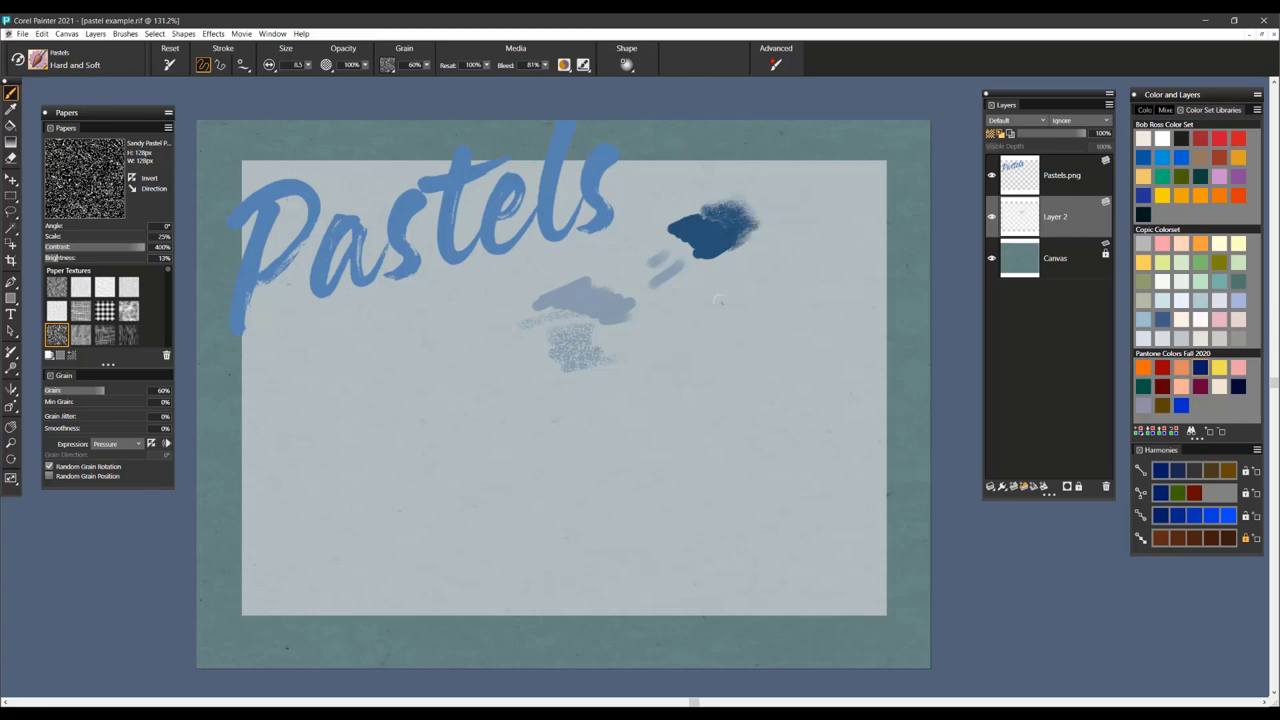
left_click_drag(718, 300, 643, 288)
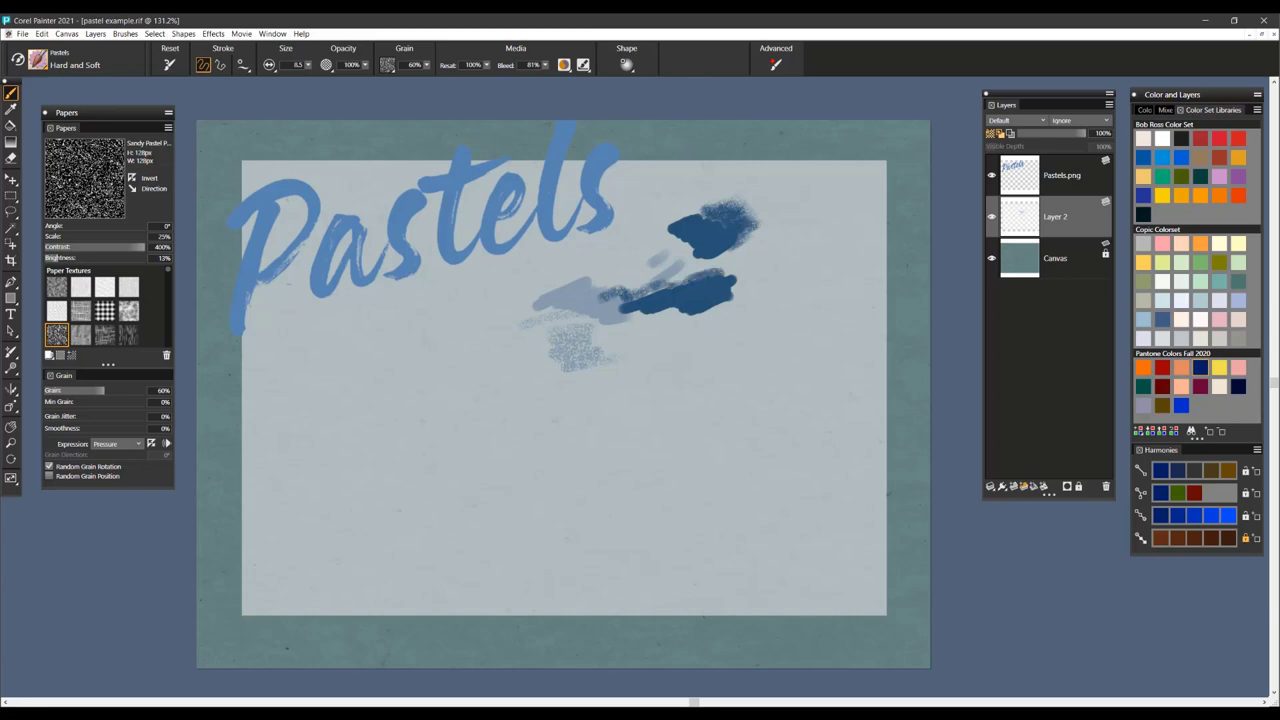
mouse_move(725, 323)
left_mouse_down()
mouse_move(627, 348)
mouse_move(763, 334)
mouse_move(824, 345)
mouse_move(641, 349)
mouse_move(598, 333)
mouse_move(497, 363)
left_mouse_up()
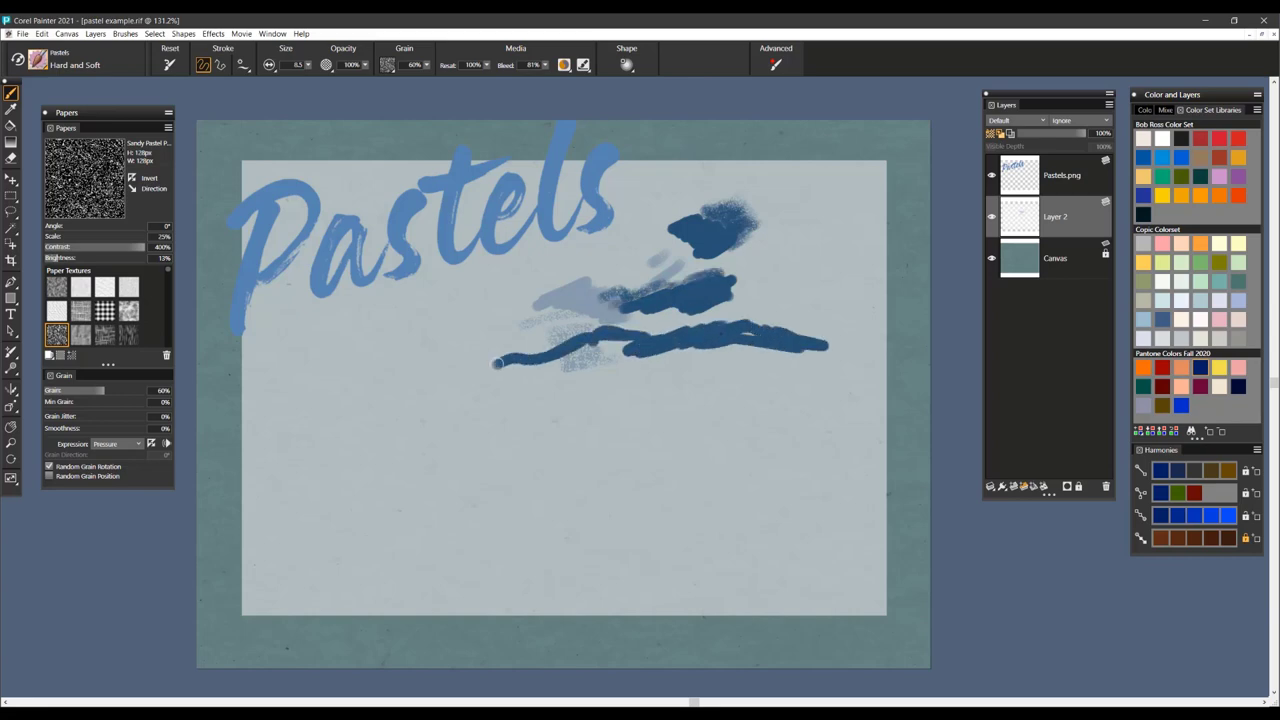
left_click_drag(632, 345, 455, 367)
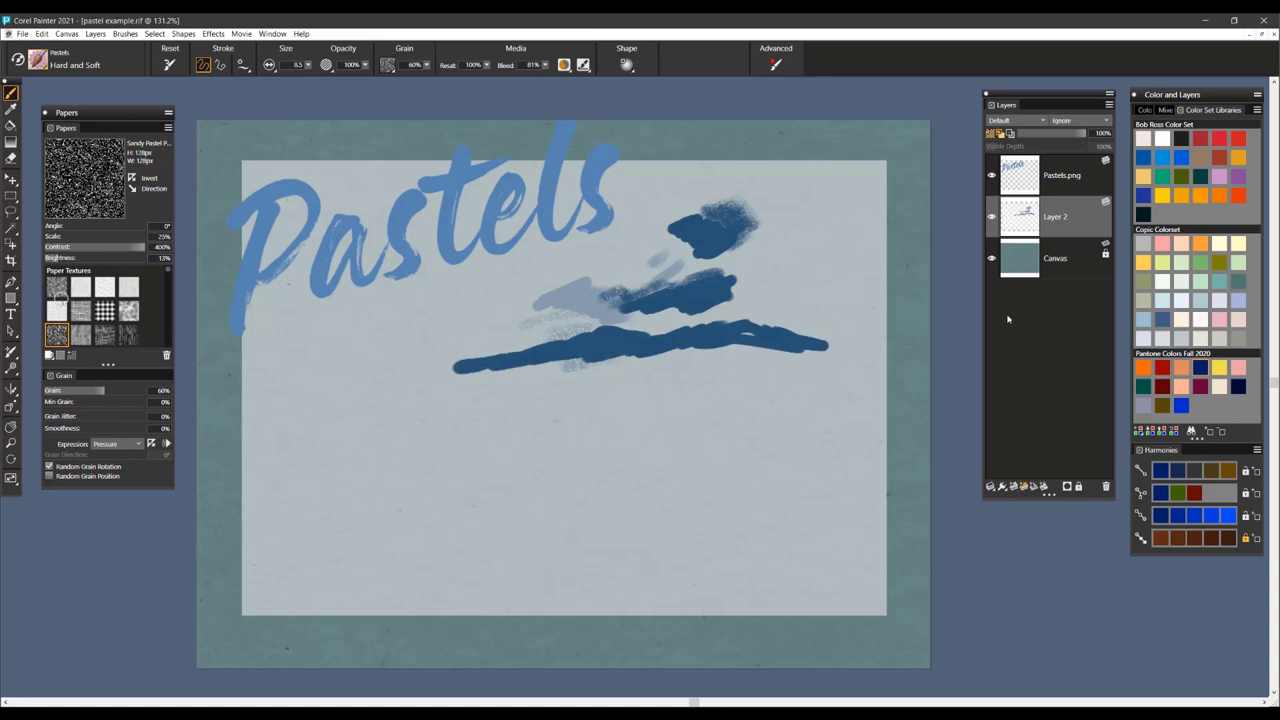
left_click(1164, 301)
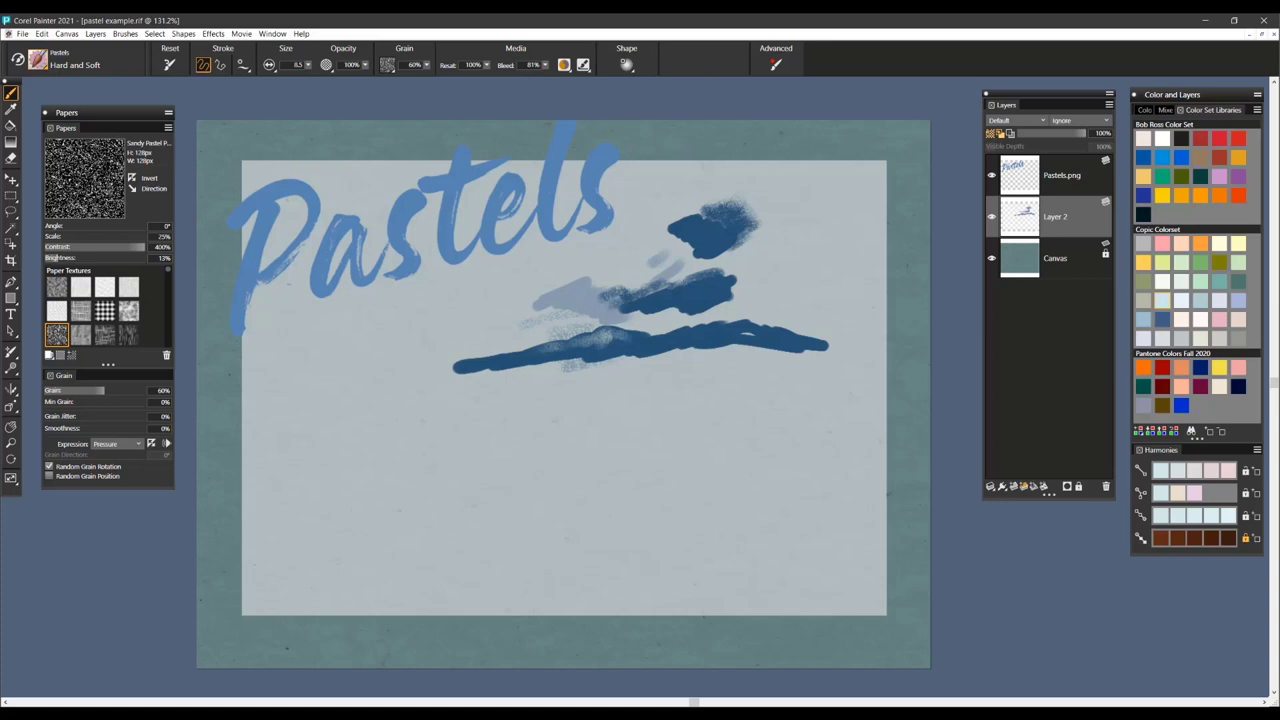
mouse_move(560, 346)
left_mouse_down()
mouse_move(441, 367)
mouse_move(836, 343)
mouse_move(470, 368)
left_mouse_up()
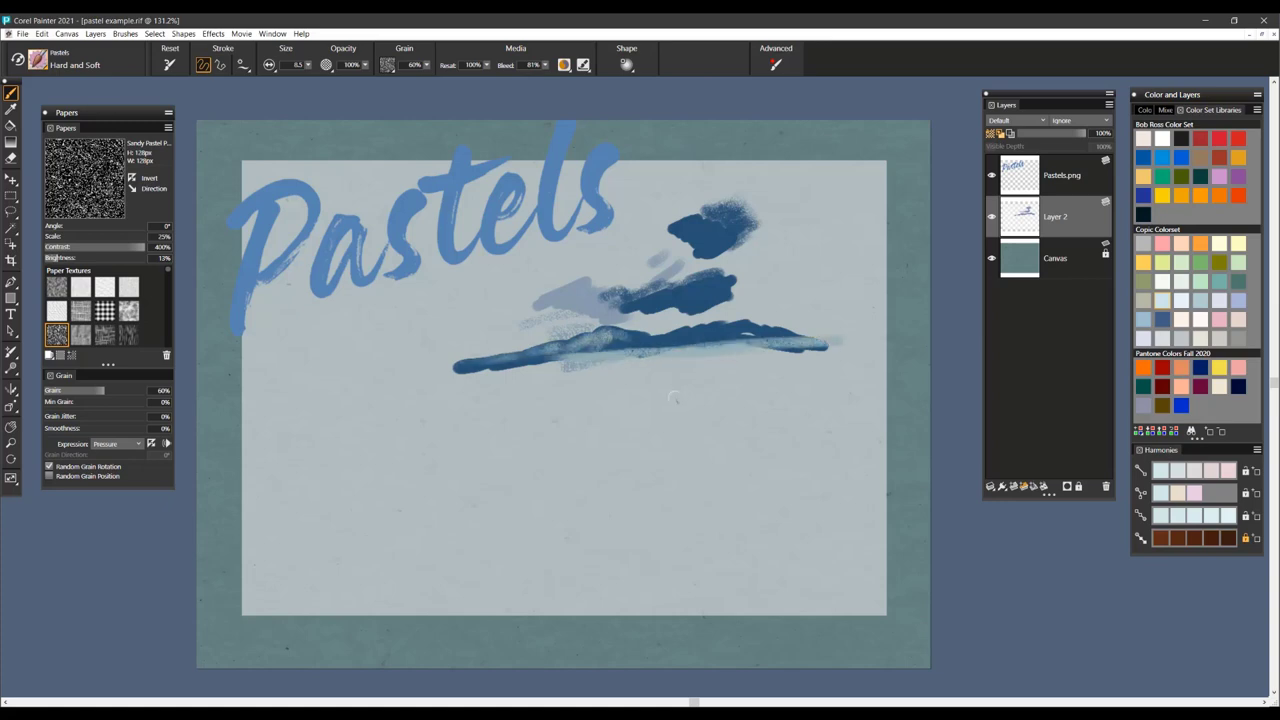
- Clear all strokes from Layer 2 and paint a cluster of overlapping pale aqua dabs with the Oily Pastel variant
key("ctrl+a")
key("Delete")
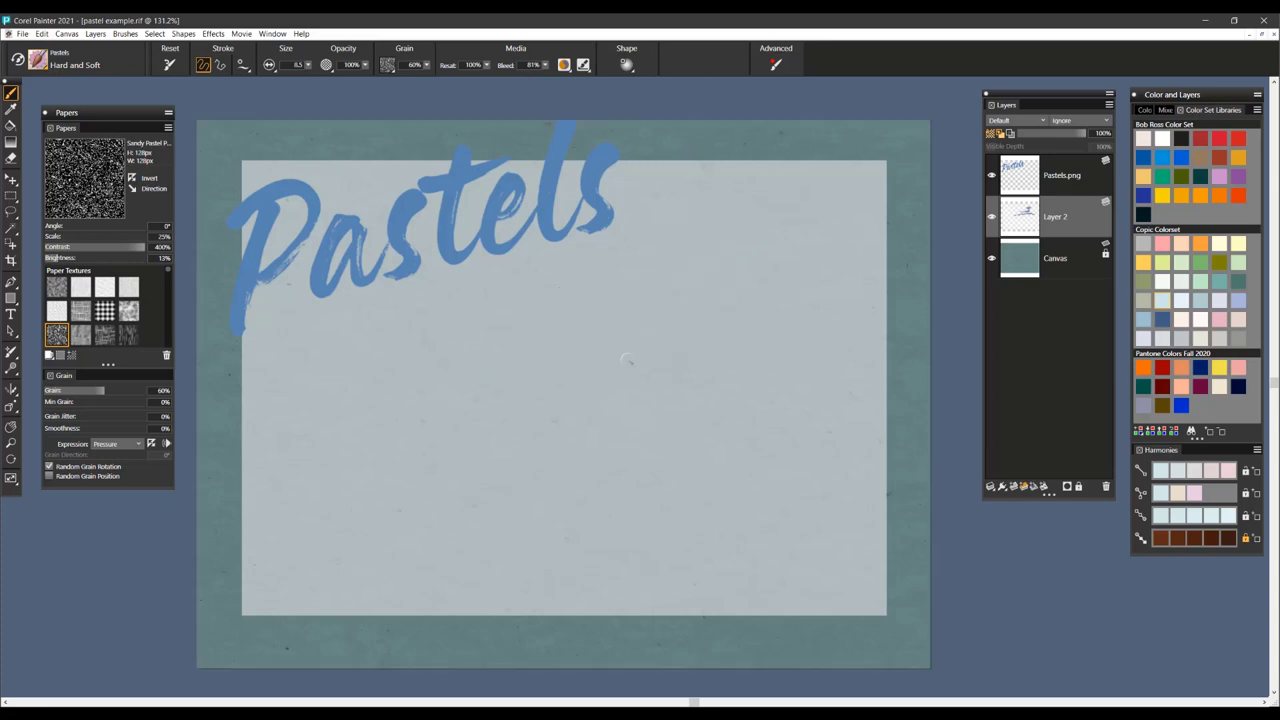
left_click(40, 60)
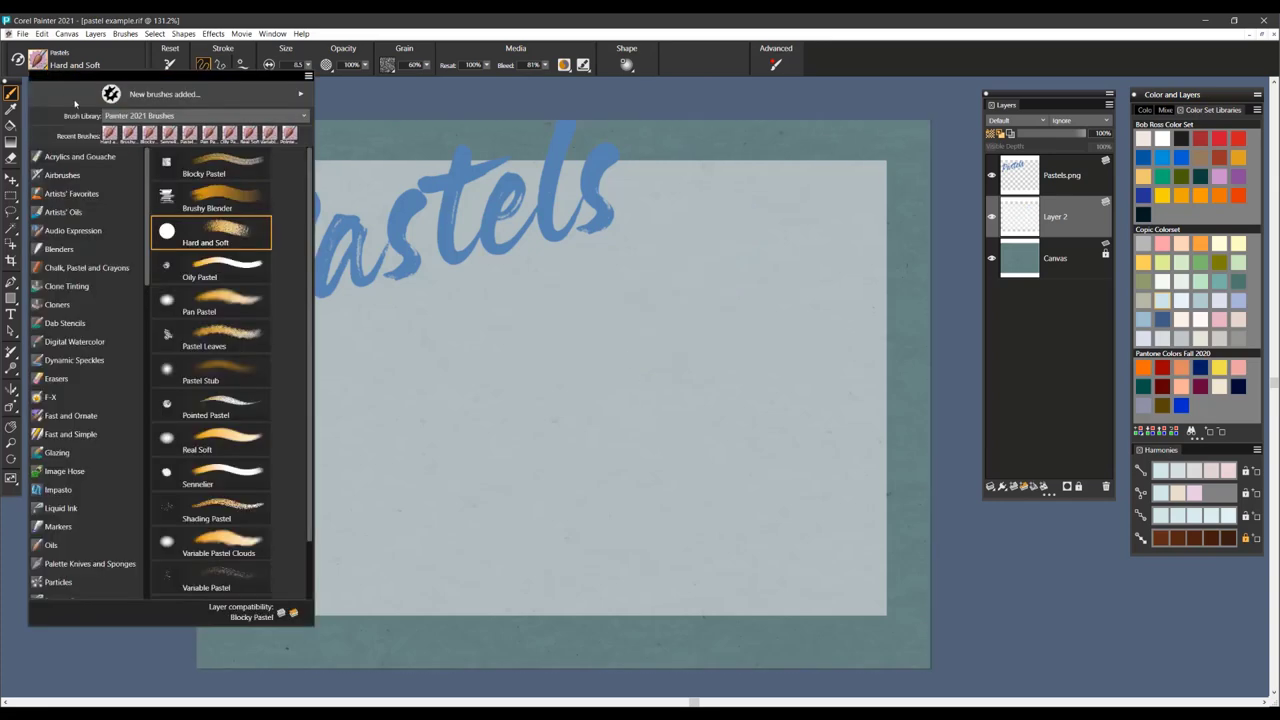
left_click(227, 270)
left_click_drag(537, 335, 582, 410)
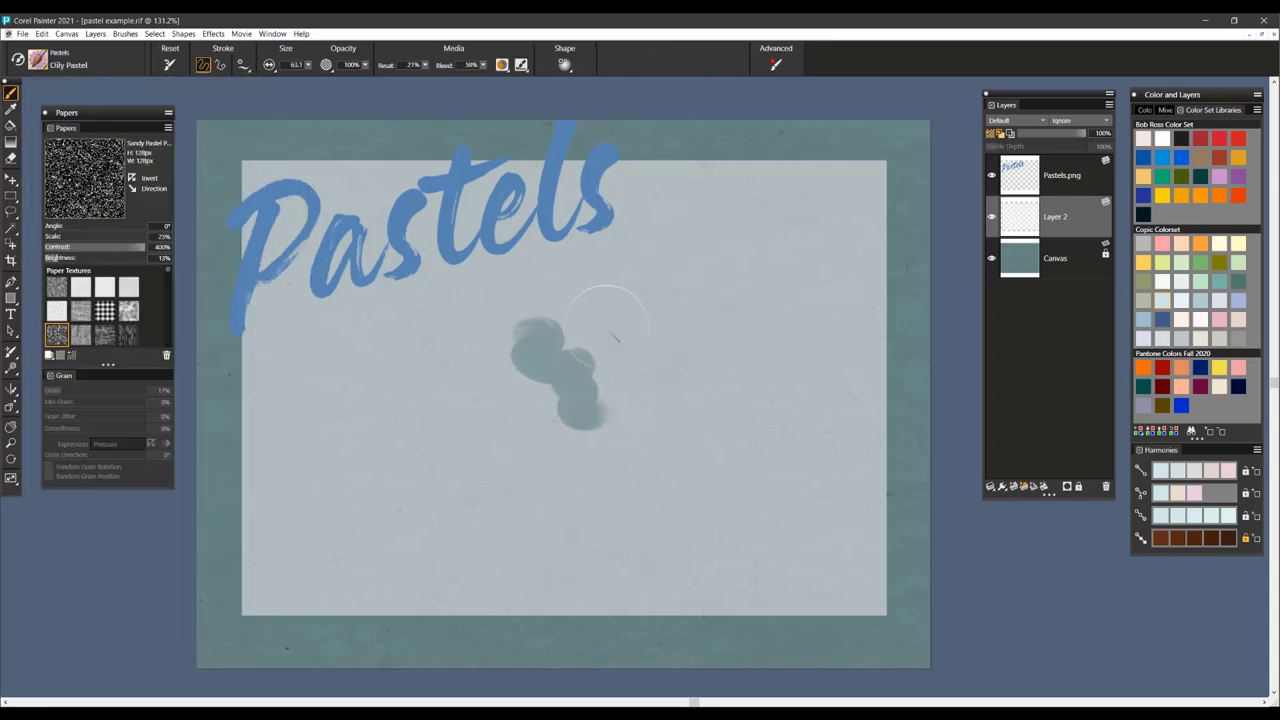
mouse_move(606, 324)
left_mouse_down()
mouse_move(618, 380)
mouse_move(629, 390)
mouse_move(604, 335)
mouse_move(658, 374)
left_mouse_up()
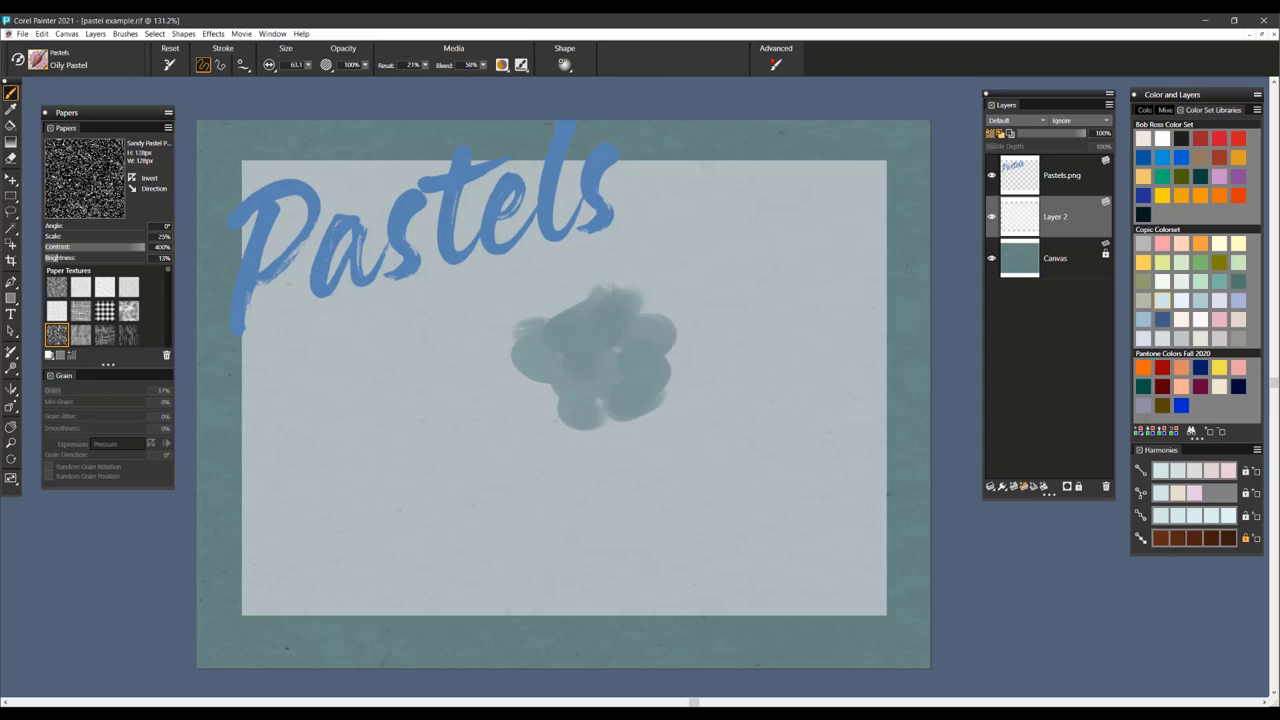
- Layer orange and green Oily Pastel dabs from the Bob Ross Color Set over the blue-grey cluster
left_click(1182, 198)
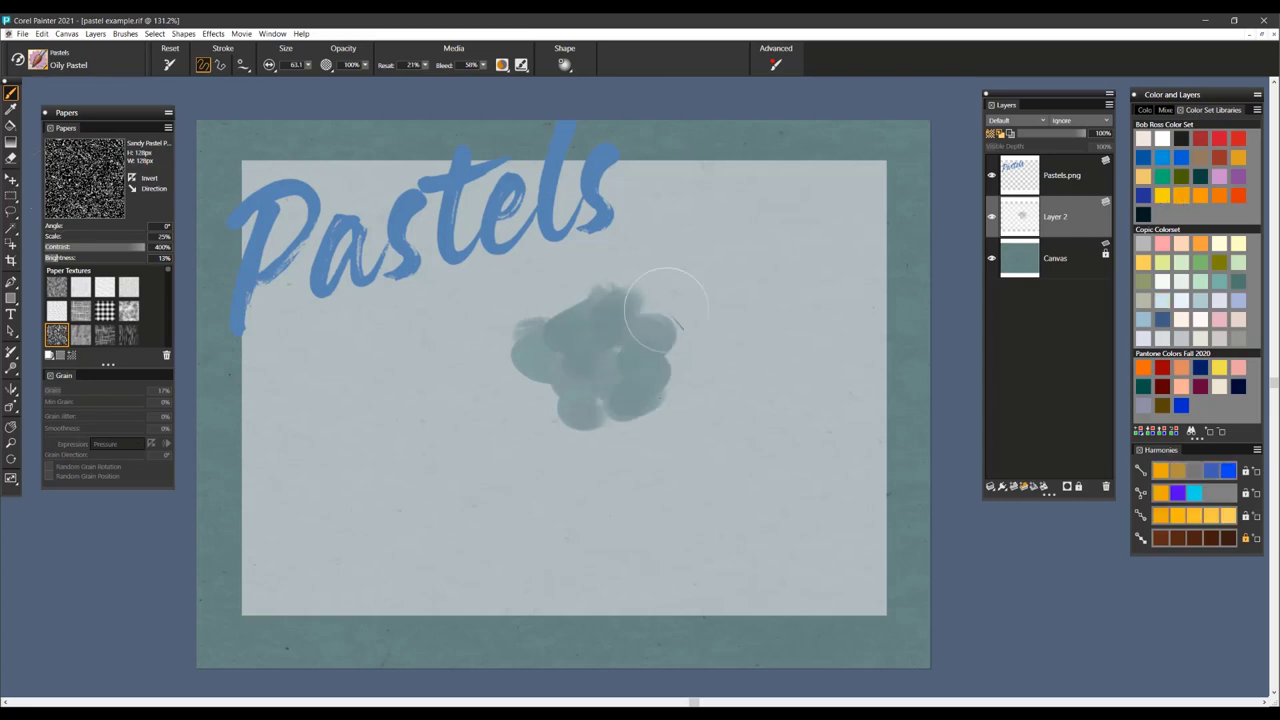
mouse_move(570, 335)
left_mouse_down()
mouse_move(615, 320)
mouse_move(662, 366)
left_mouse_up()
left_click(1162, 177)
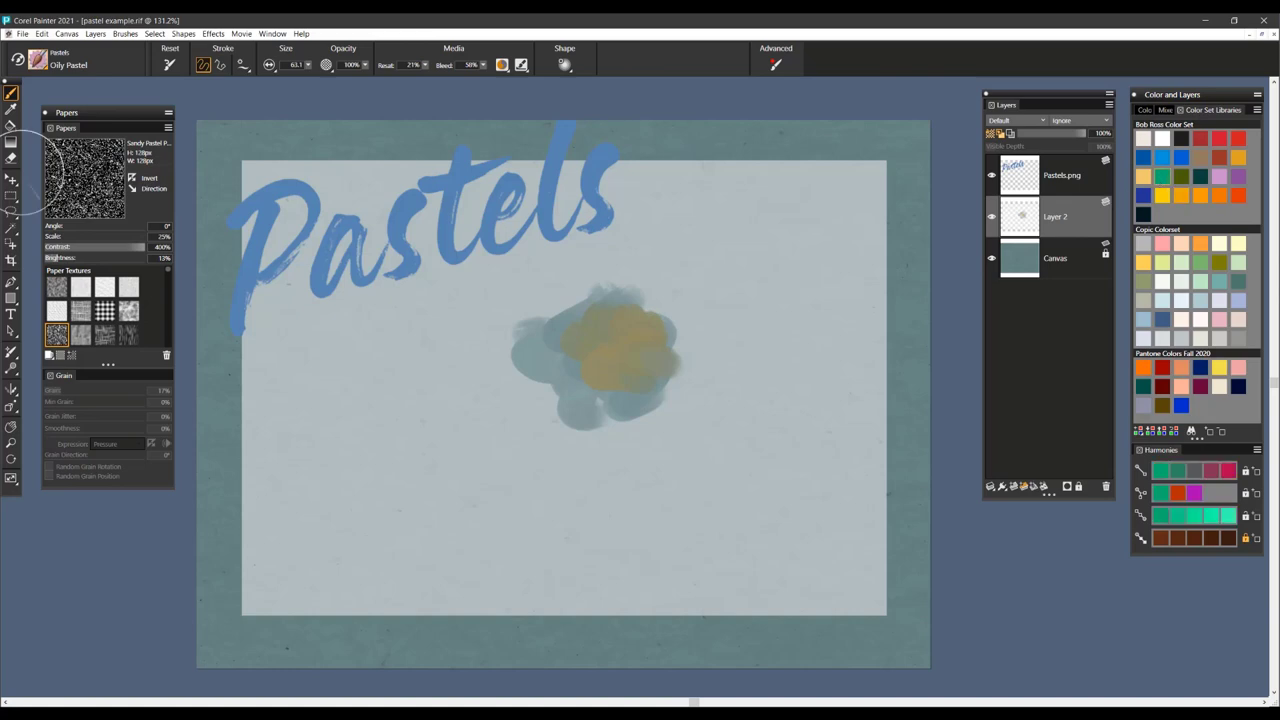
mouse_move(655, 310)
left_mouse_down()
mouse_move(653, 366)
mouse_move(615, 354)
mouse_move(660, 398)
mouse_move(689, 399)
mouse_move(621, 294)
mouse_move(638, 336)
mouse_move(629, 381)
mouse_move(690, 400)
left_mouse_up()
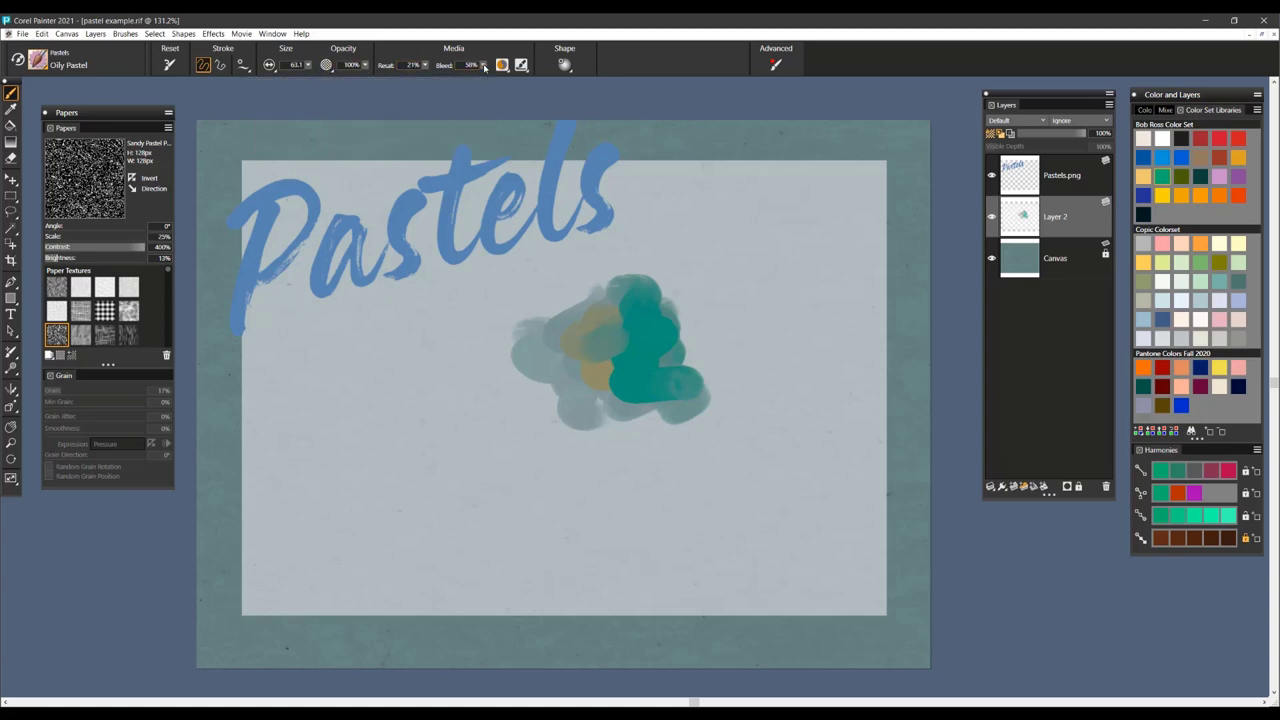
- Set Oily Pastel's Bleed to 12%, extend the green with a diagonal stroke, and paint Bob Ross yellow over it
left_click_drag(484, 66, 426, 67)
mouse_move(718, 232)
left_mouse_down()
mouse_move(683, 250)
mouse_move(680, 310)
left_mouse_up()
left_click(1162, 195)
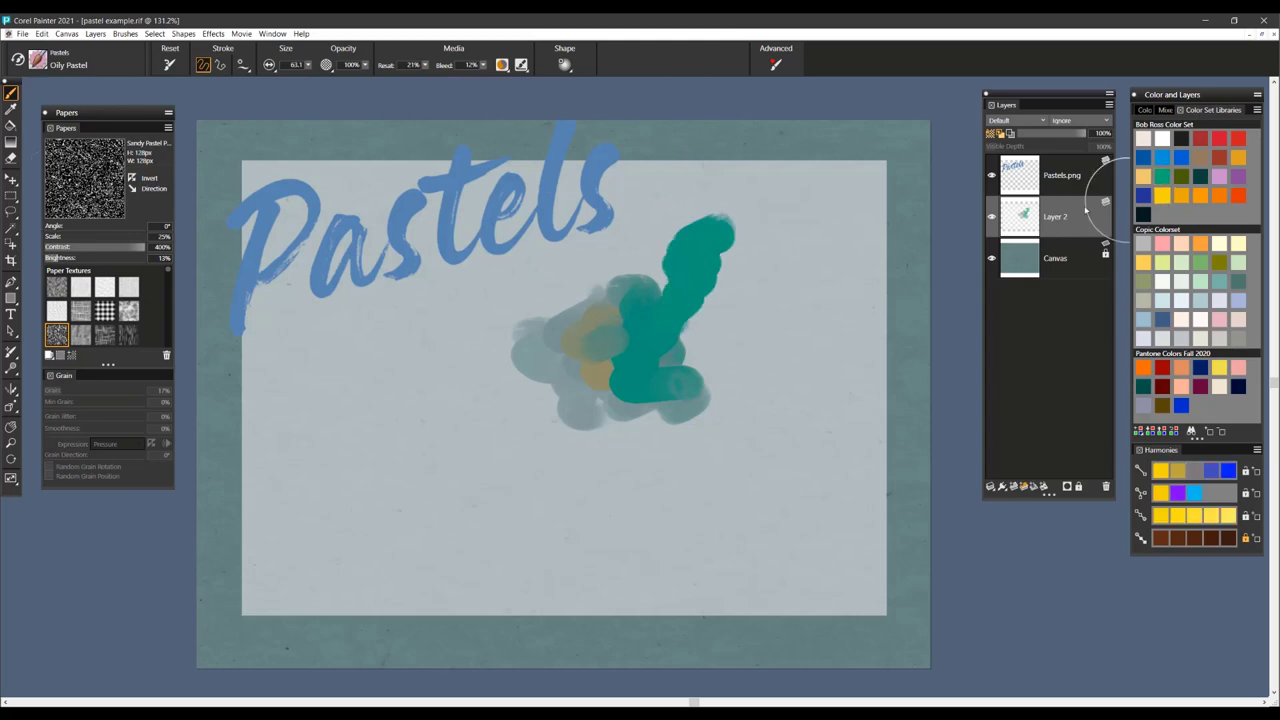
mouse_move(690, 245)
left_mouse_down()
mouse_move(694, 322)
mouse_move(678, 309)
mouse_move(706, 371)
mouse_move(688, 367)
mouse_move(688, 409)
mouse_move(693, 353)
mouse_move(673, 336)
mouse_move(712, 300)
left_mouse_up()
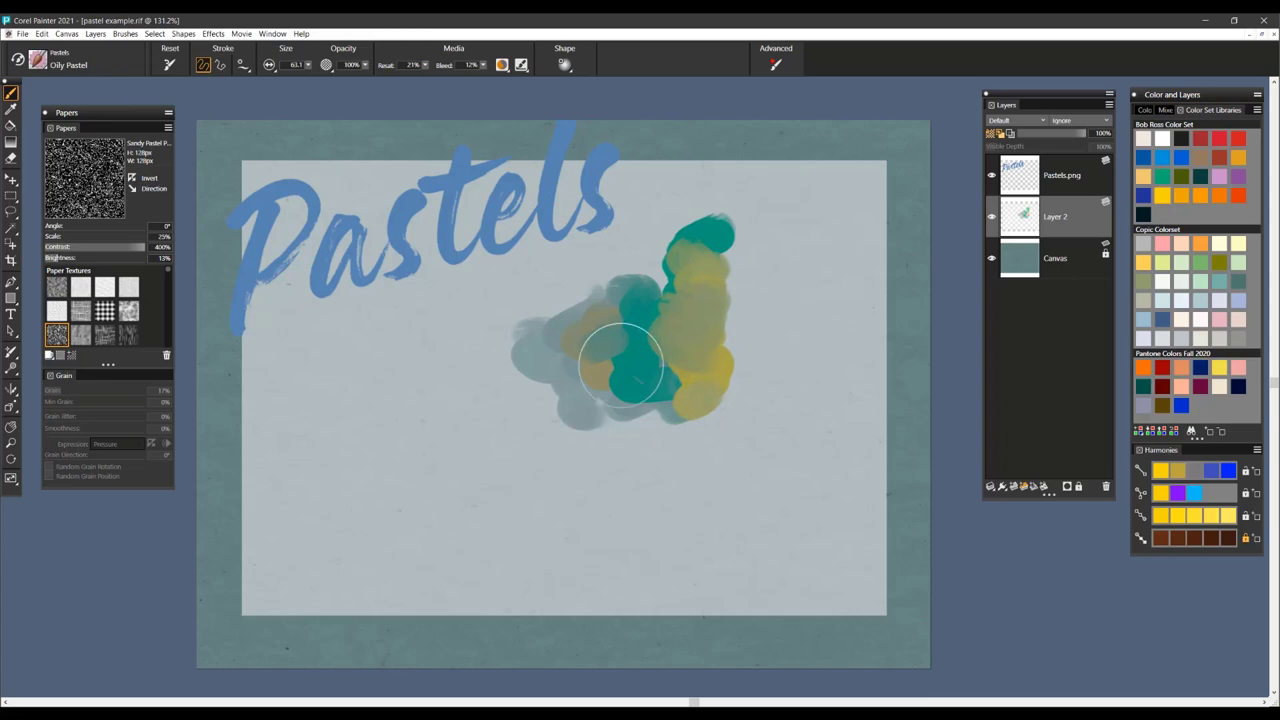
mouse_move(668, 382)
left_mouse_down()
mouse_move(646, 367)
mouse_move(612, 377)
left_mouse_up()
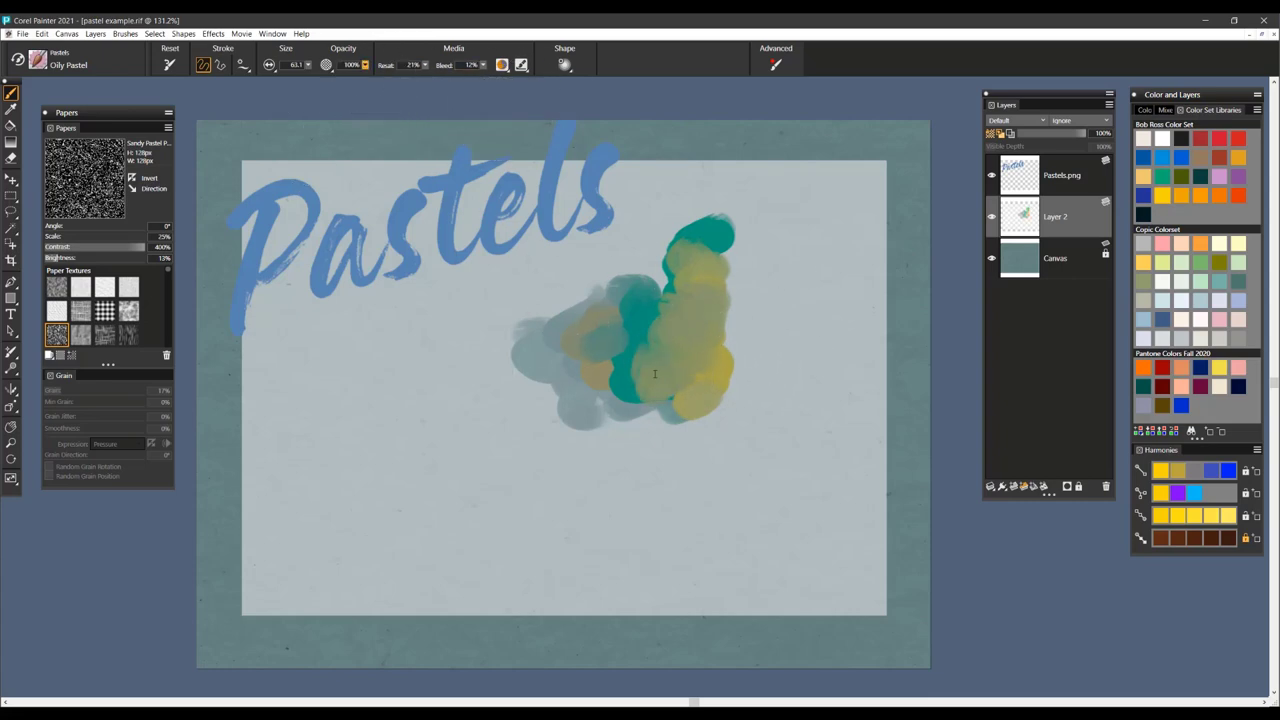
- Apply a dab stencil with the Fine Dots paper and paint several diagonal yellow strokes across and below the cluster
left_click(564, 65)
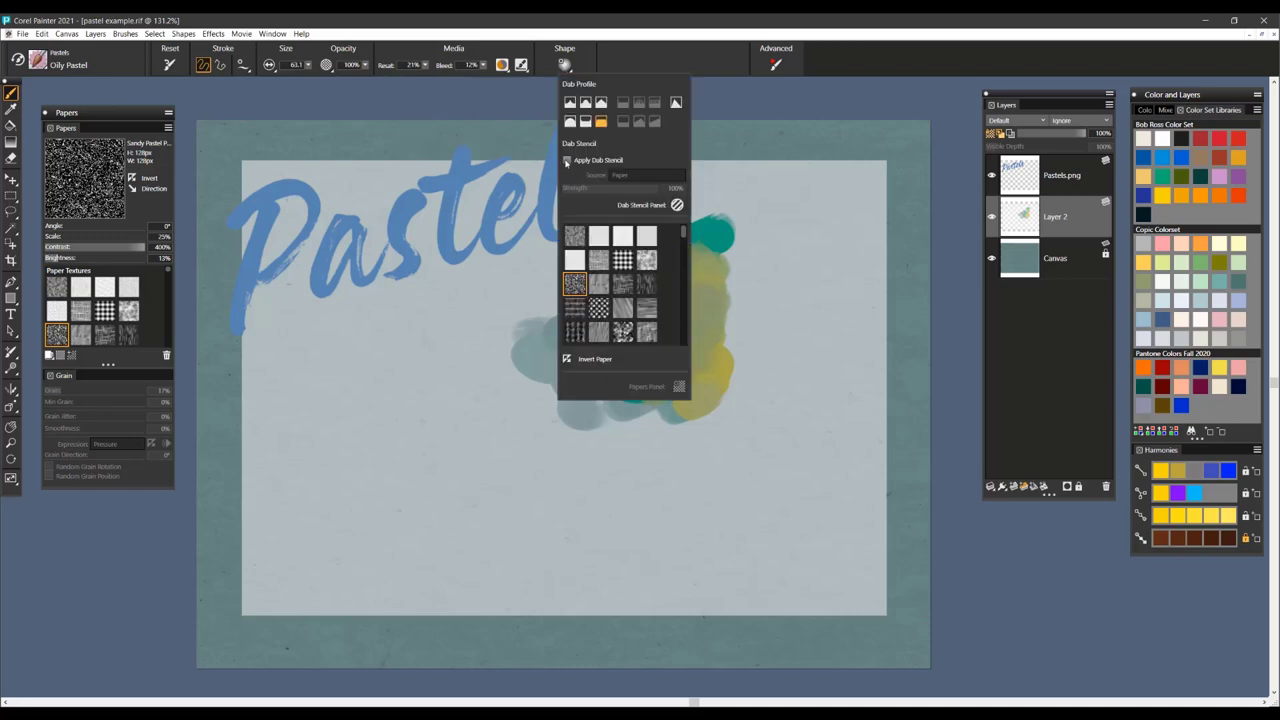
left_click(567, 161)
left_click(598, 308)
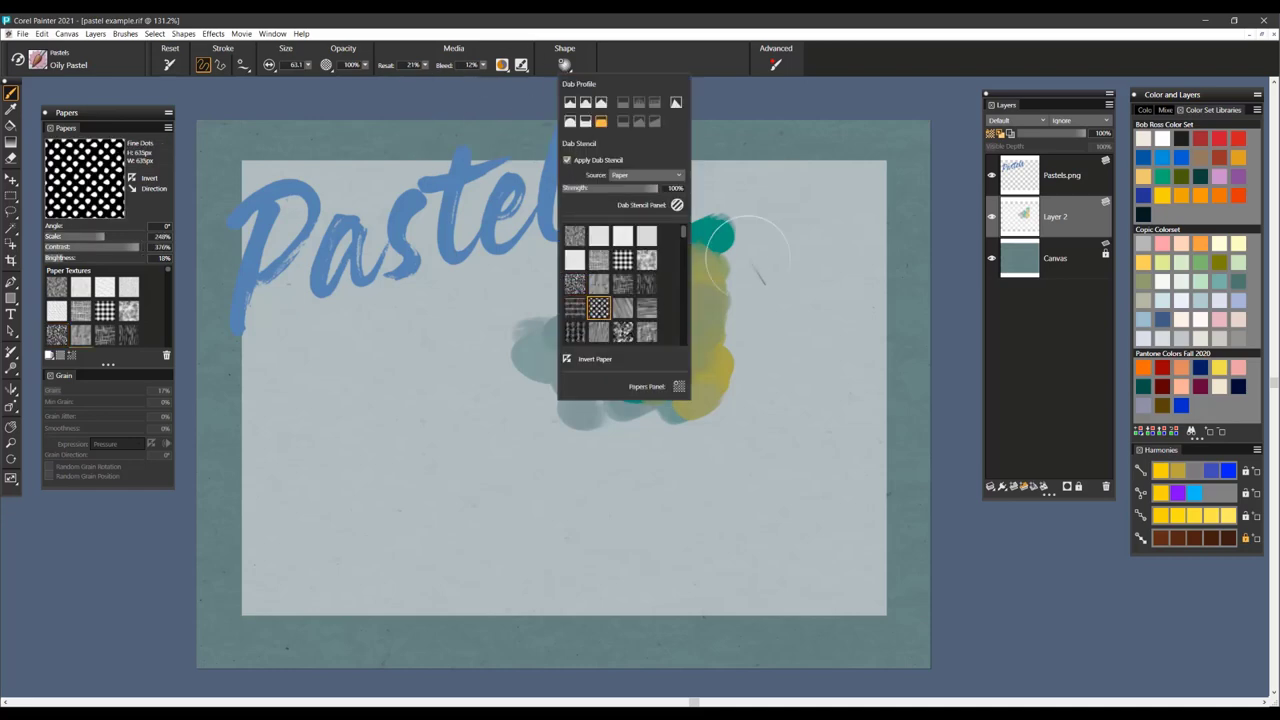
mouse_move(815, 245)
left_mouse_down()
mouse_move(743, 345)
mouse_move(792, 285)
mouse_move(757, 315)
mouse_move(781, 250)
mouse_move(780, 335)
mouse_move(668, 425)
mouse_move(575, 463)
left_mouse_up()
left_click_drag(644, 336, 500, 462)
left_click_drag(730, 390, 612, 515)
left_click_drag(788, 410, 668, 525)
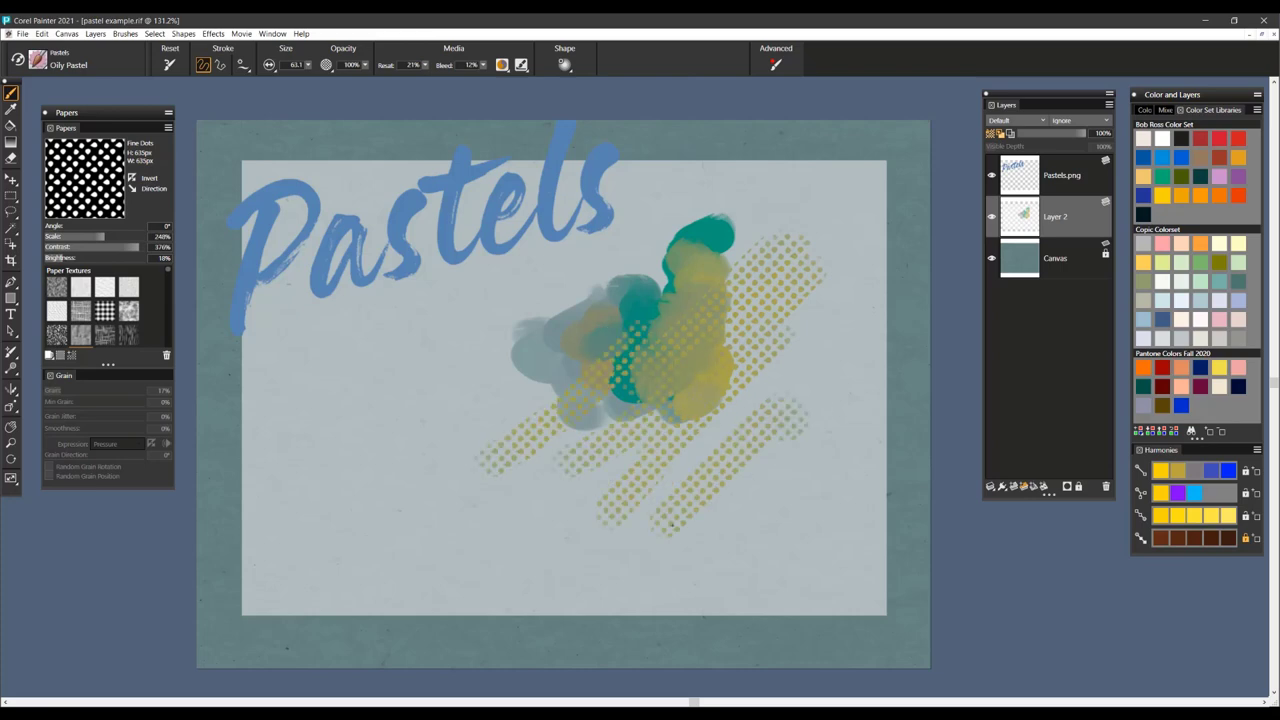
- Clear all strokes from Layer 2 and paint a soft yellow patch near the centre with the Pan Pastel variant
key("ctrl+a")
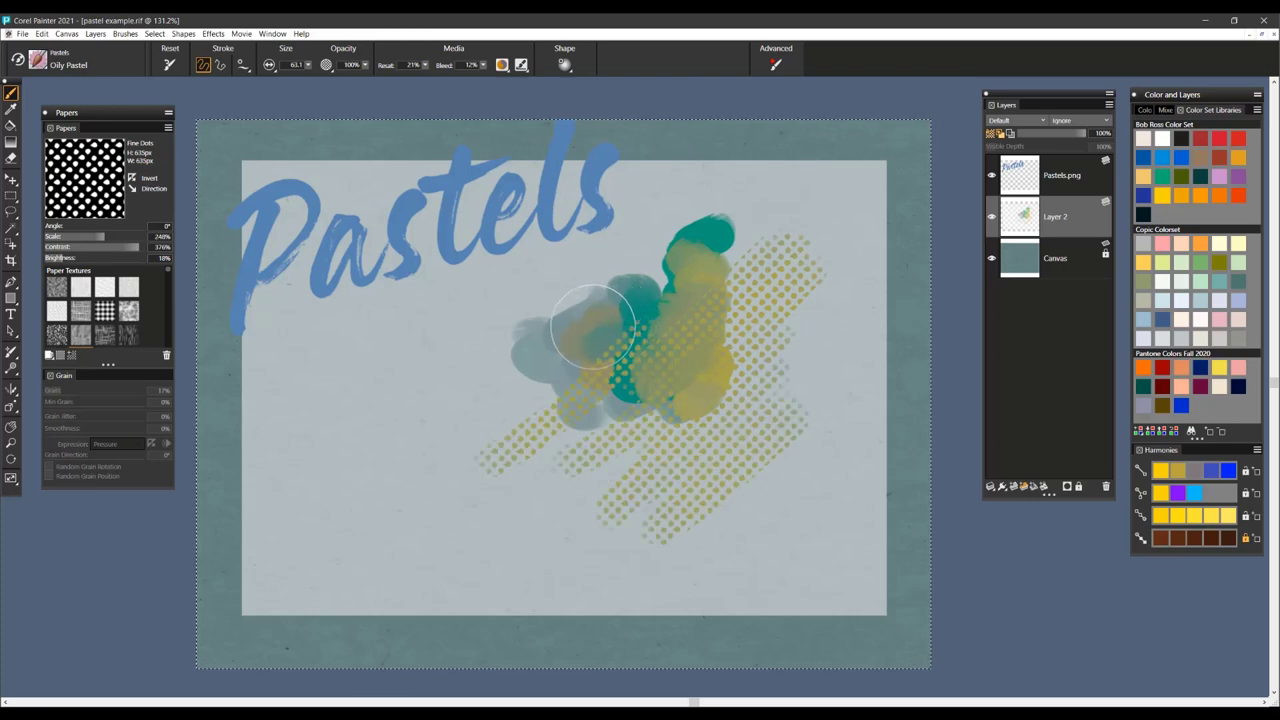
key("Delete")
left_click(38, 61)
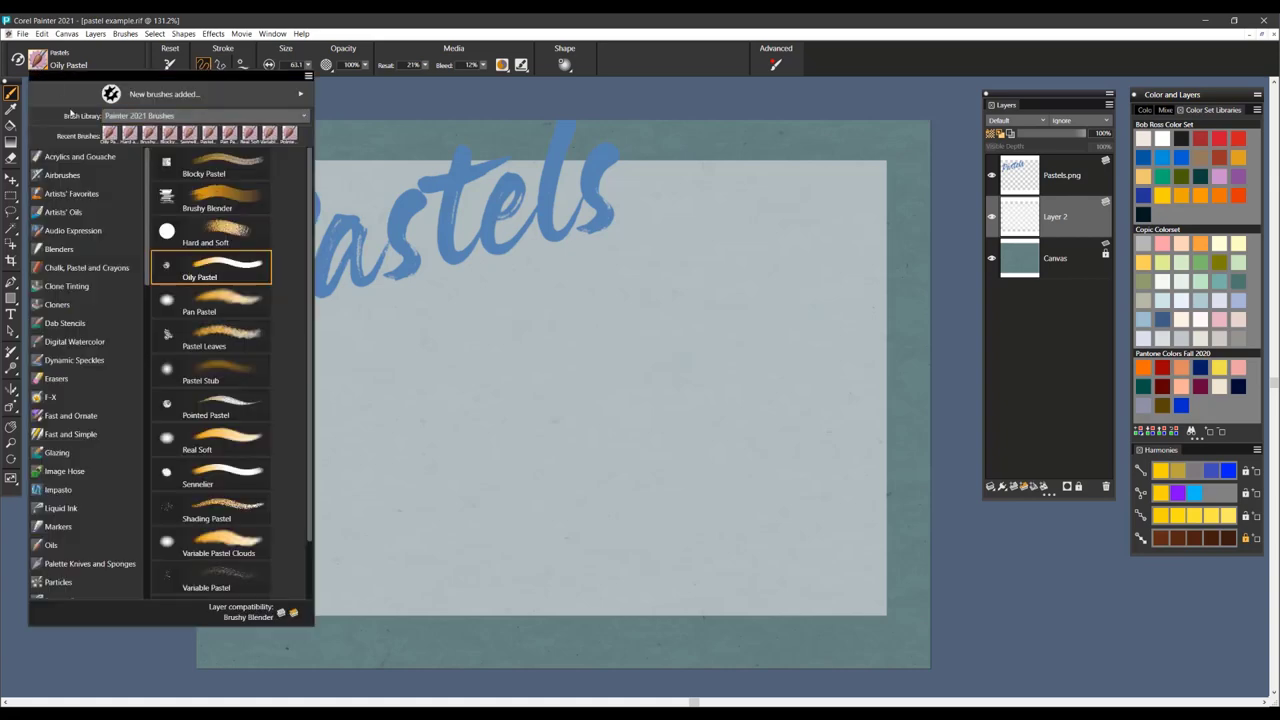
left_click(210, 305)
left_click_drag(510, 315, 585, 369)
- Reset the Pan Pastel variant, choose the Sandy Pastel paper texture, and undo the dotted yellow patch
left_click(169, 65)
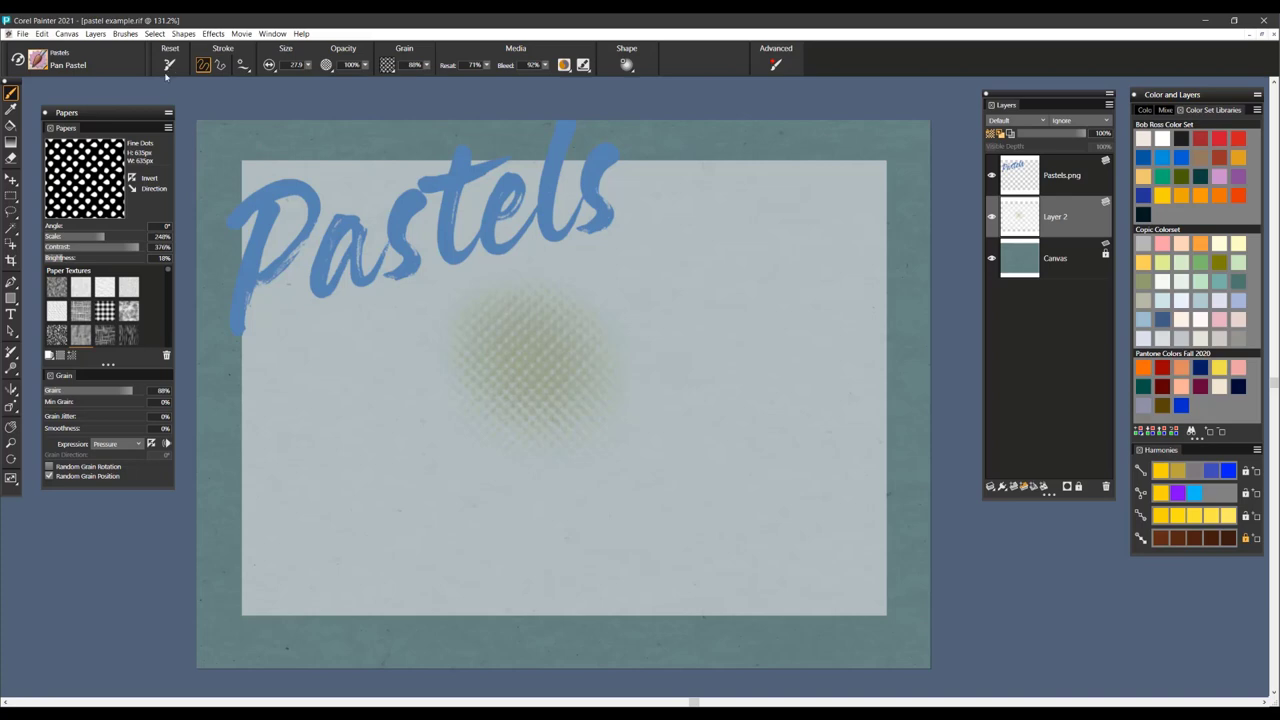
left_click(56, 335)
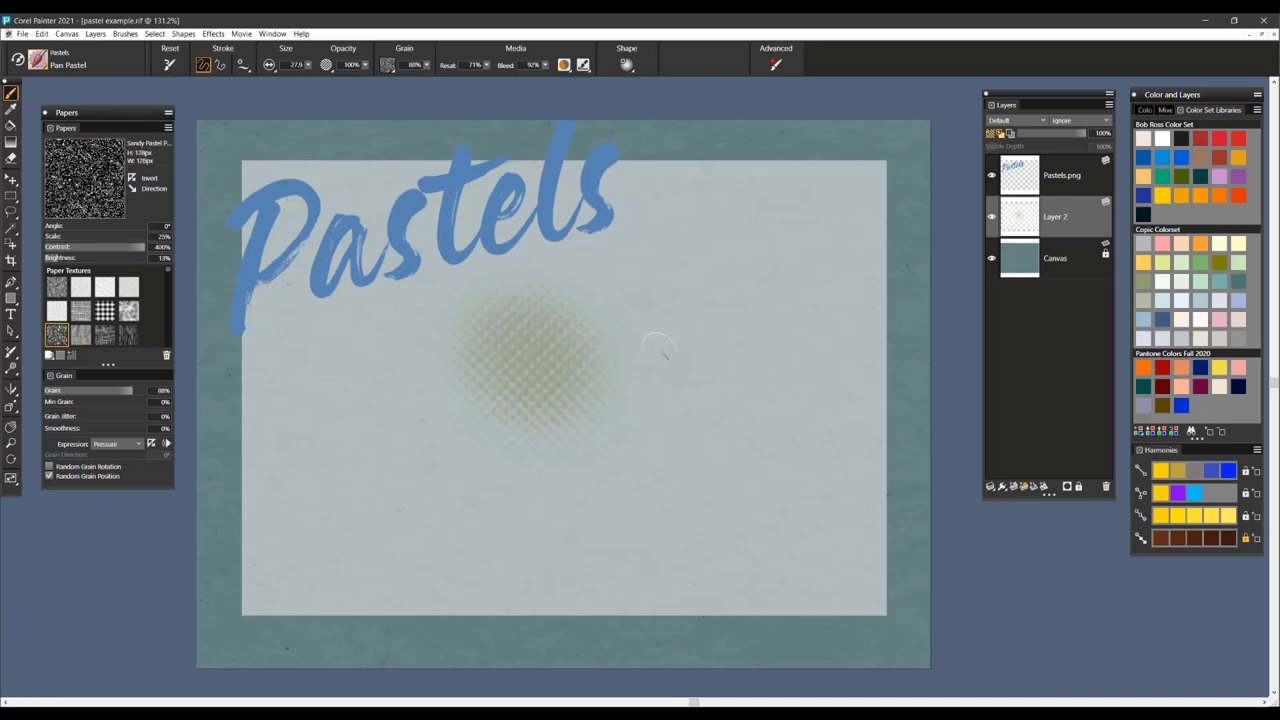
key("ctrl+z")
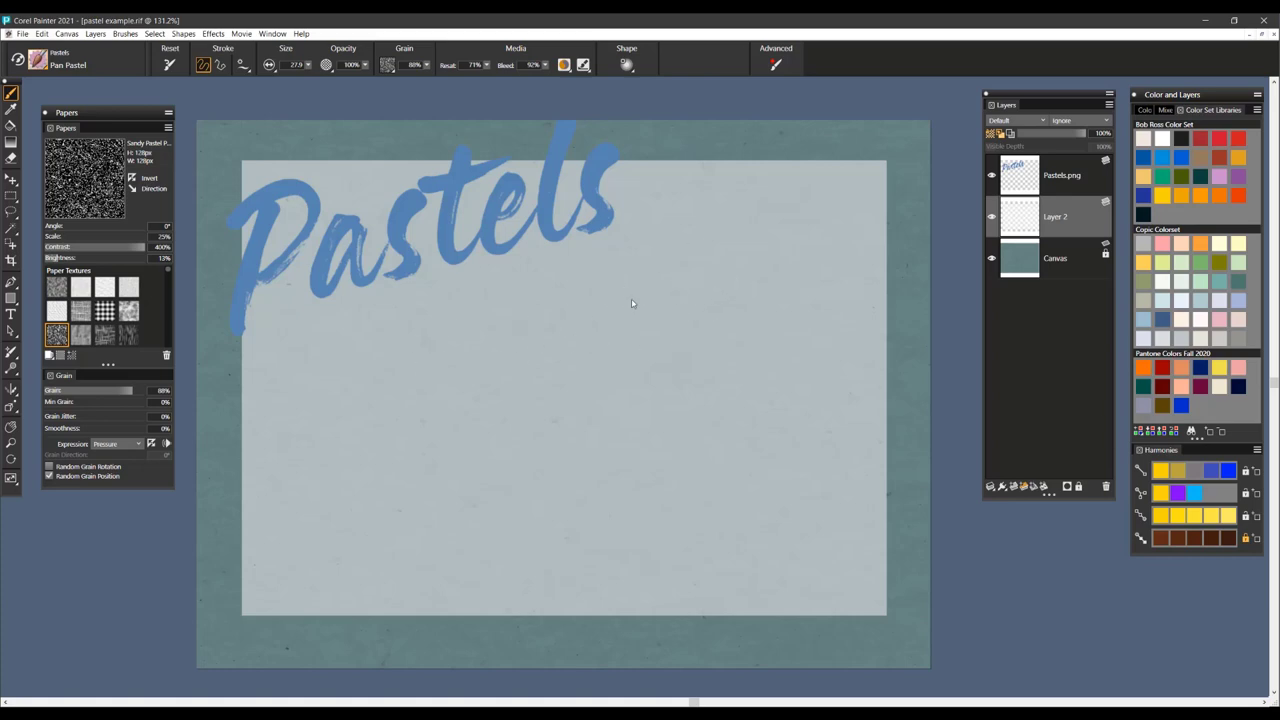
- Layer Pan Pastel strokes in peach, pale blue and pink near the centre, enlarging the brush to 85.1 after the small peach dab
left_click(1180, 388)
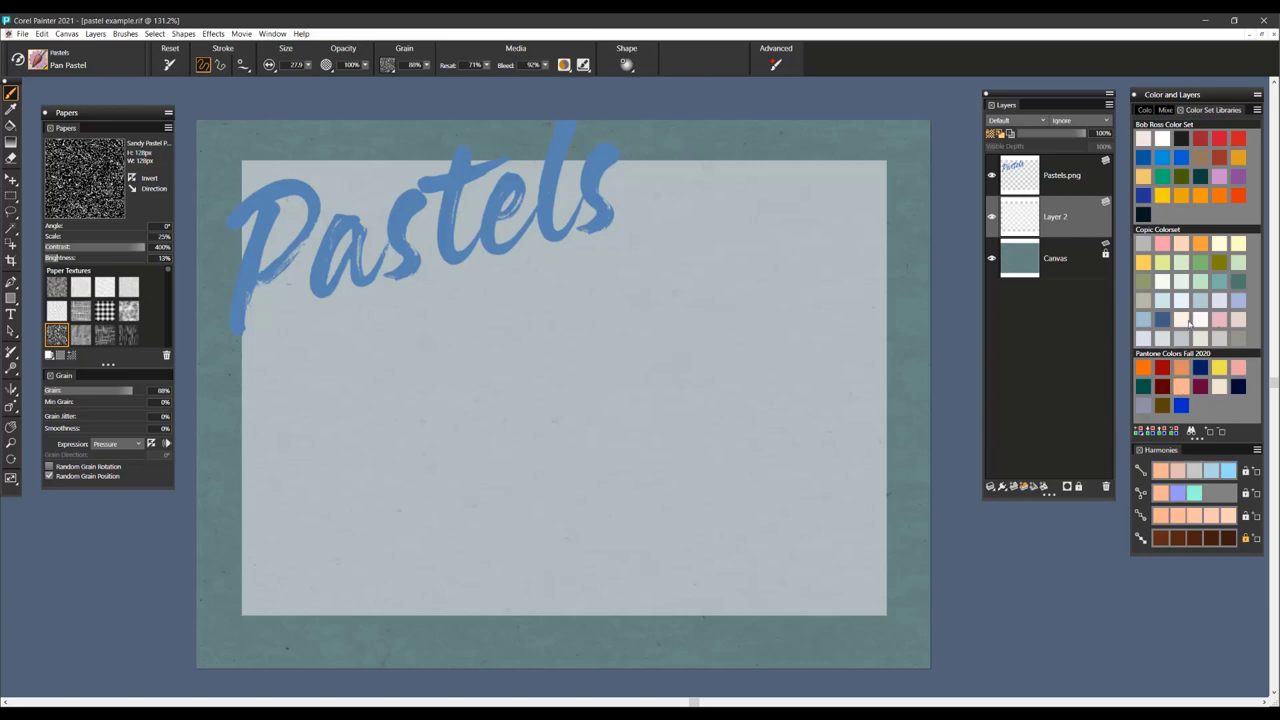
left_click_drag(600, 336, 574, 334)
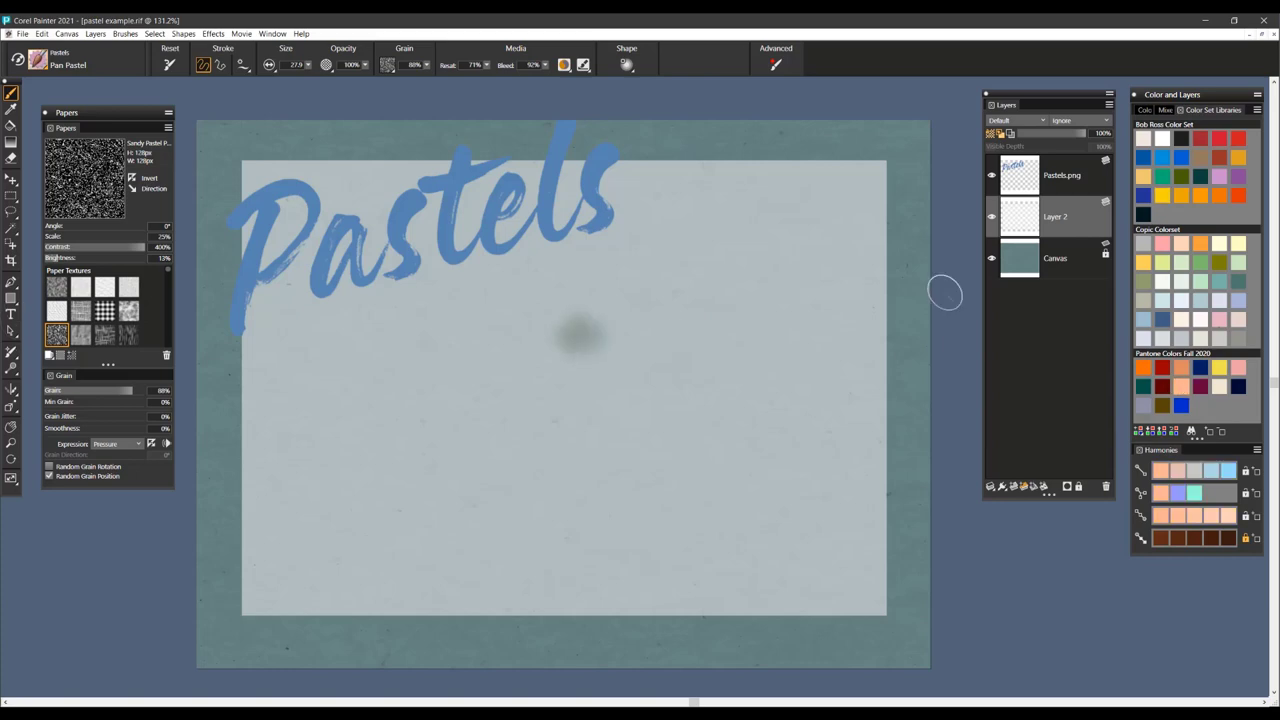
left_click(1162, 300)
mouse_move(624, 298)
left_mouse_down()
mouse_move(579, 302)
mouse_move(615, 298)
mouse_move(610, 328)
mouse_move(574, 316)
left_mouse_up()
mouse_move(664, 332)
left_mouse_down()
mouse_move(719, 316)
mouse_move(647, 351)
mouse_move(676, 337)
mouse_move(695, 369)
mouse_move(640, 332)
mouse_move(668, 308)
left_mouse_up()
left_click(1157, 243)
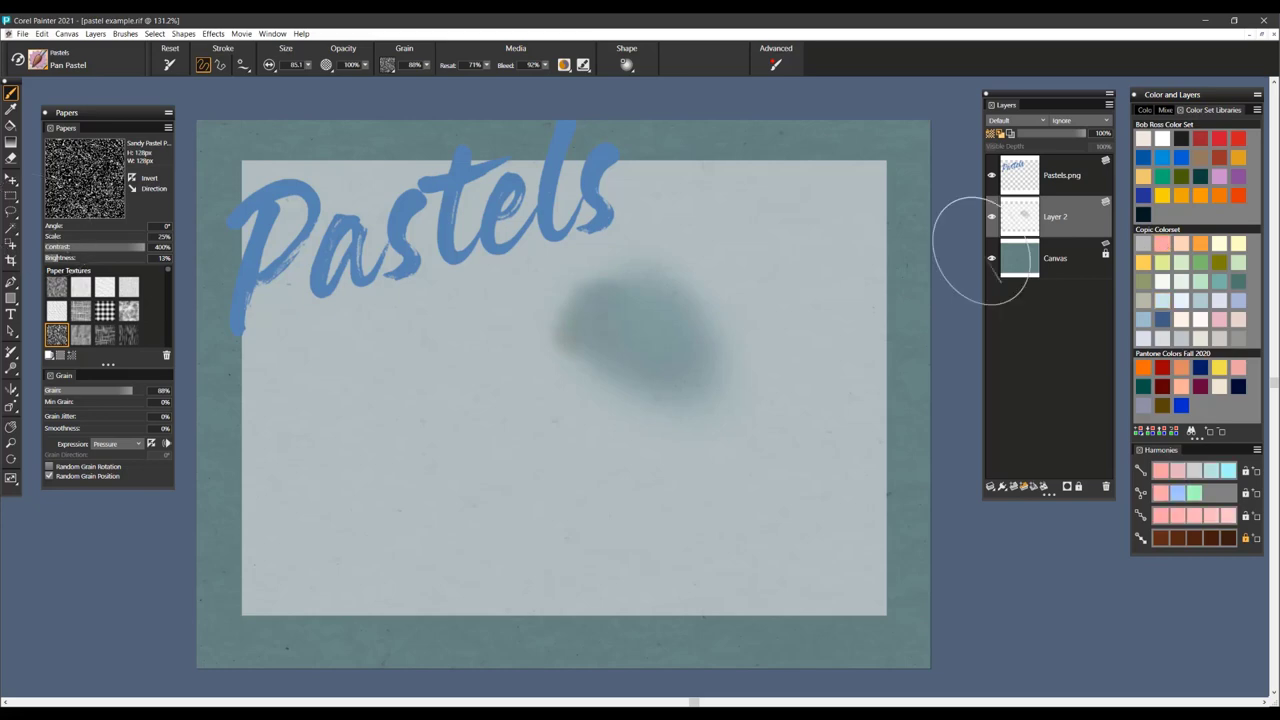
mouse_move(648, 240)
left_mouse_down()
mouse_move(686, 306)
mouse_move(670, 317)
mouse_move(670, 290)
mouse_move(702, 285)
mouse_move(705, 405)
left_mouse_up()
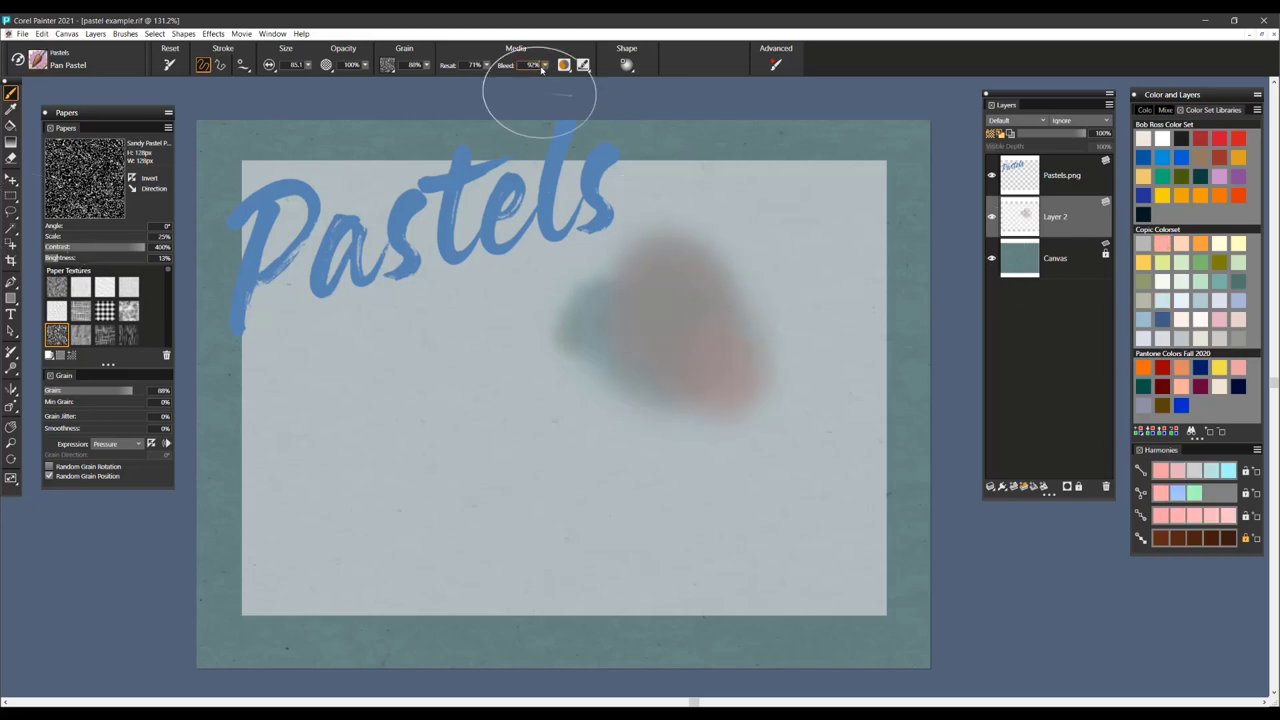
- Set Pan Pastel's Bleed to 5% and paint a pink patch overlaid with golden yellow from the Copic Colorset
left_click_drag(546, 66, 494, 70)
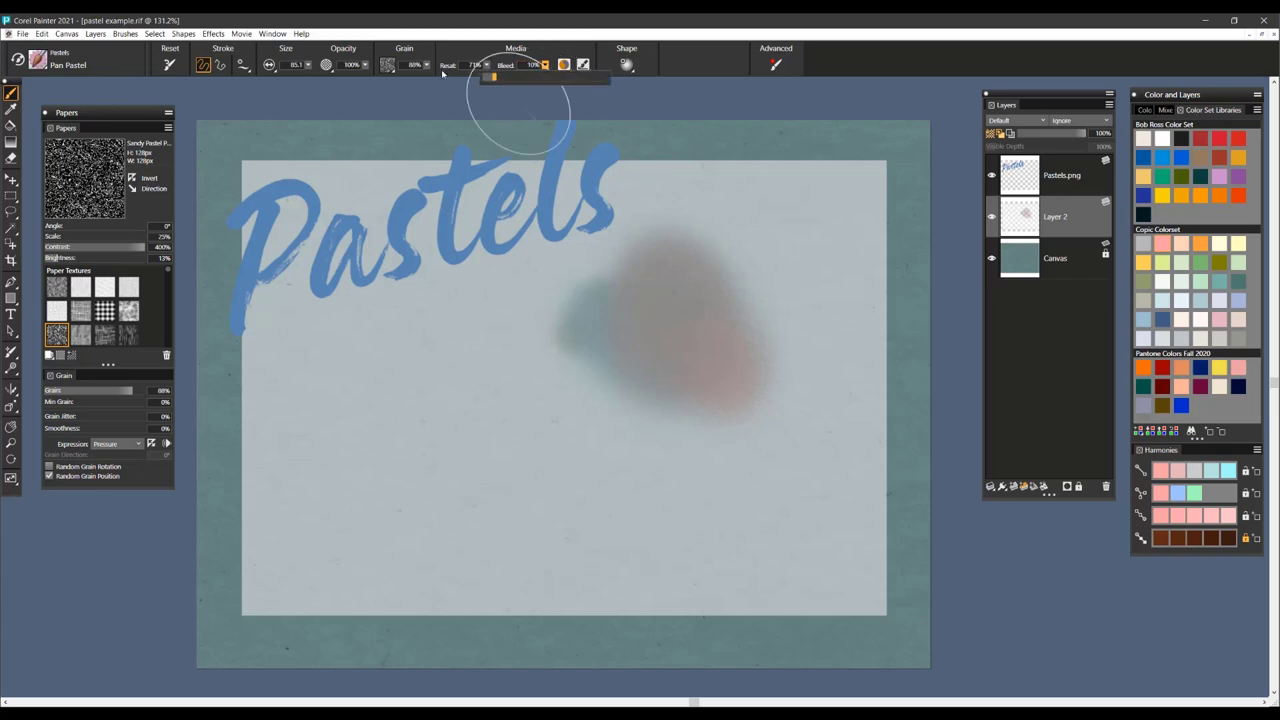
mouse_move(590, 322)
left_mouse_down()
mouse_move(481, 362)
mouse_move(536, 349)
mouse_move(544, 440)
mouse_move(641, 437)
left_mouse_up()
left_click(1143, 262)
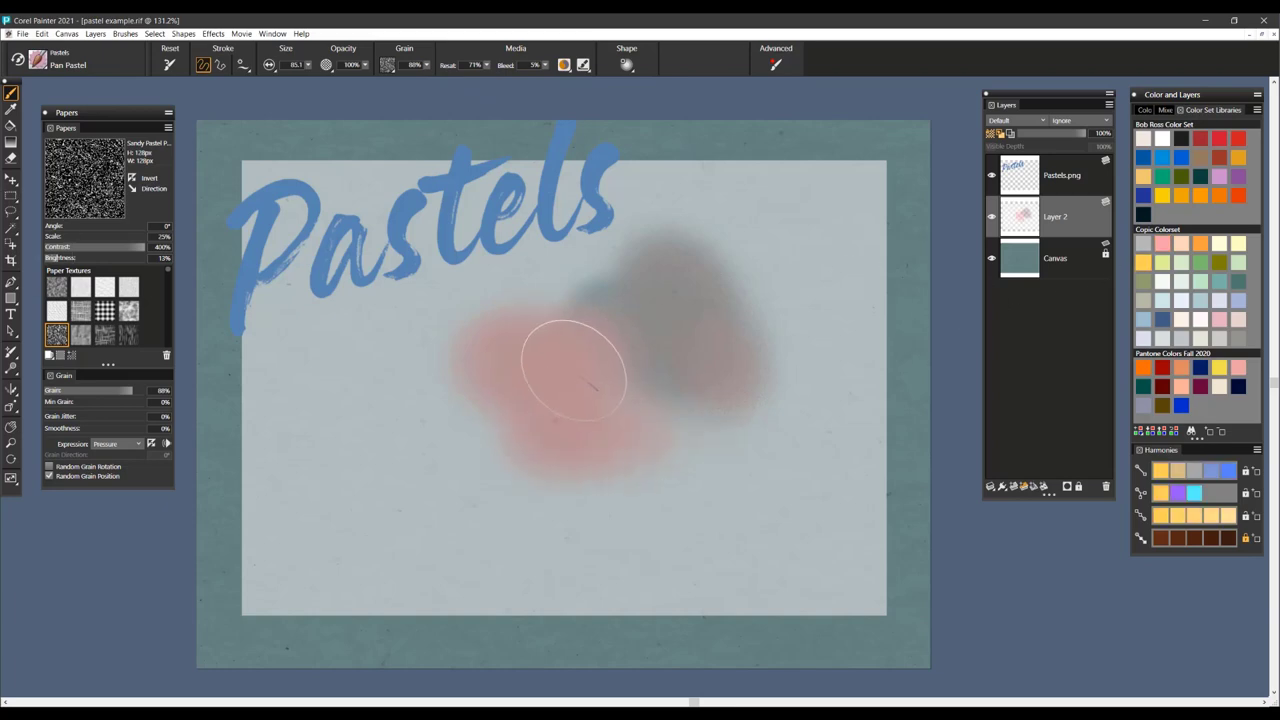
left_click_drag(574, 362, 594, 394)
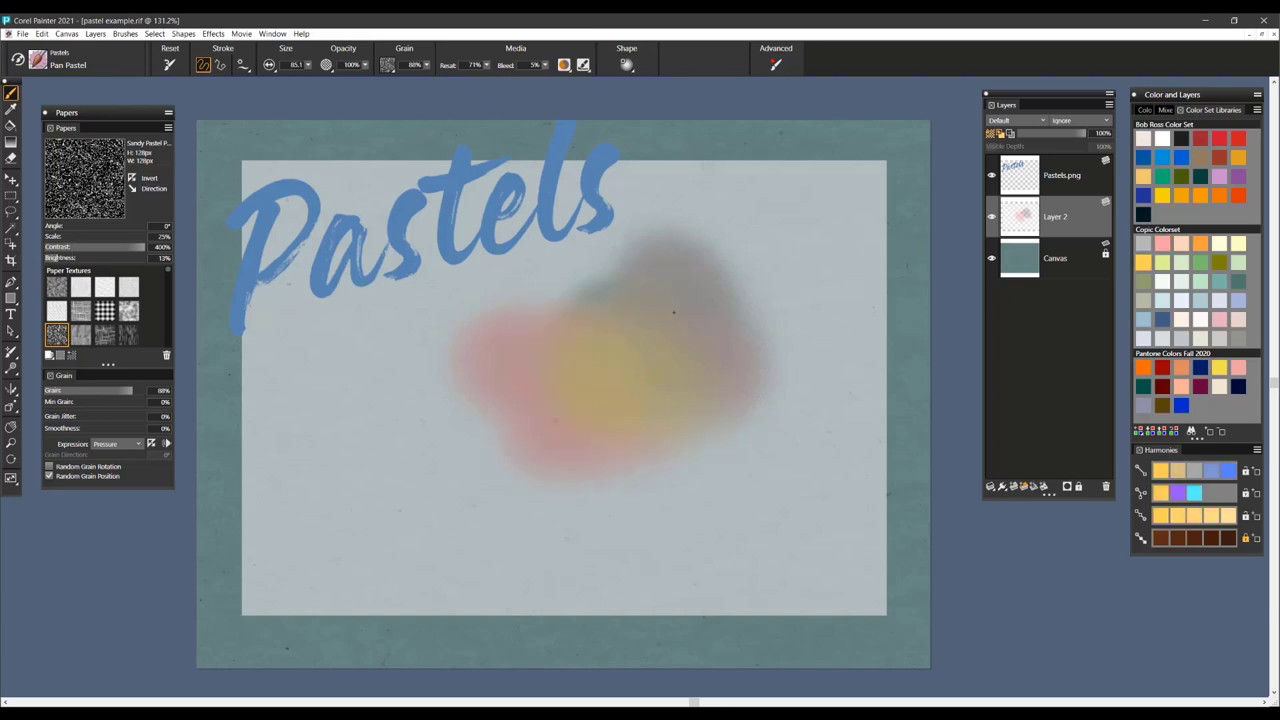
- Add broad golden yellow Pan Pastel strokes around the right side of the pink and yellow patch
mouse_move(707, 433)
left_mouse_down()
mouse_move(740, 490)
mouse_move(775, 325)
mouse_move(720, 240)
left_mouse_up()
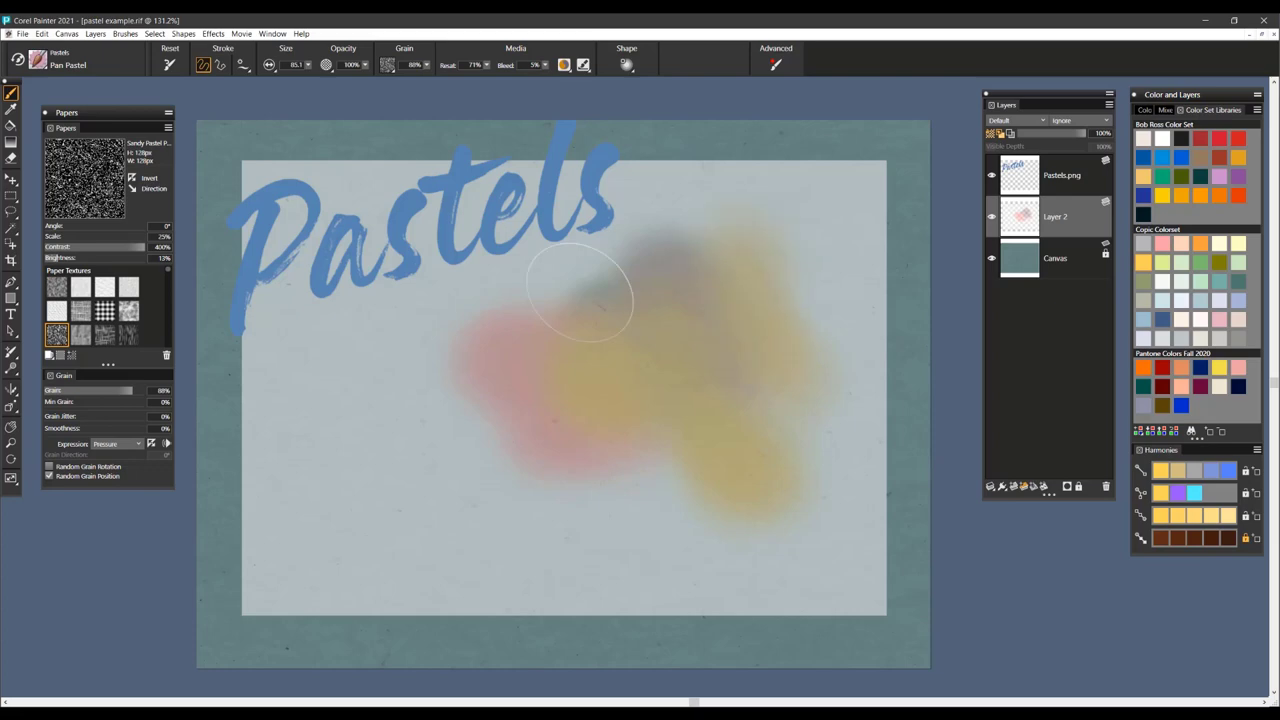
- Switch to the Pastel Leaves variant on a cleared Layer 2 and paint golden yellow leaves covered with dark blue ones from Pantone Colors Fall 2020
left_click(40, 64)
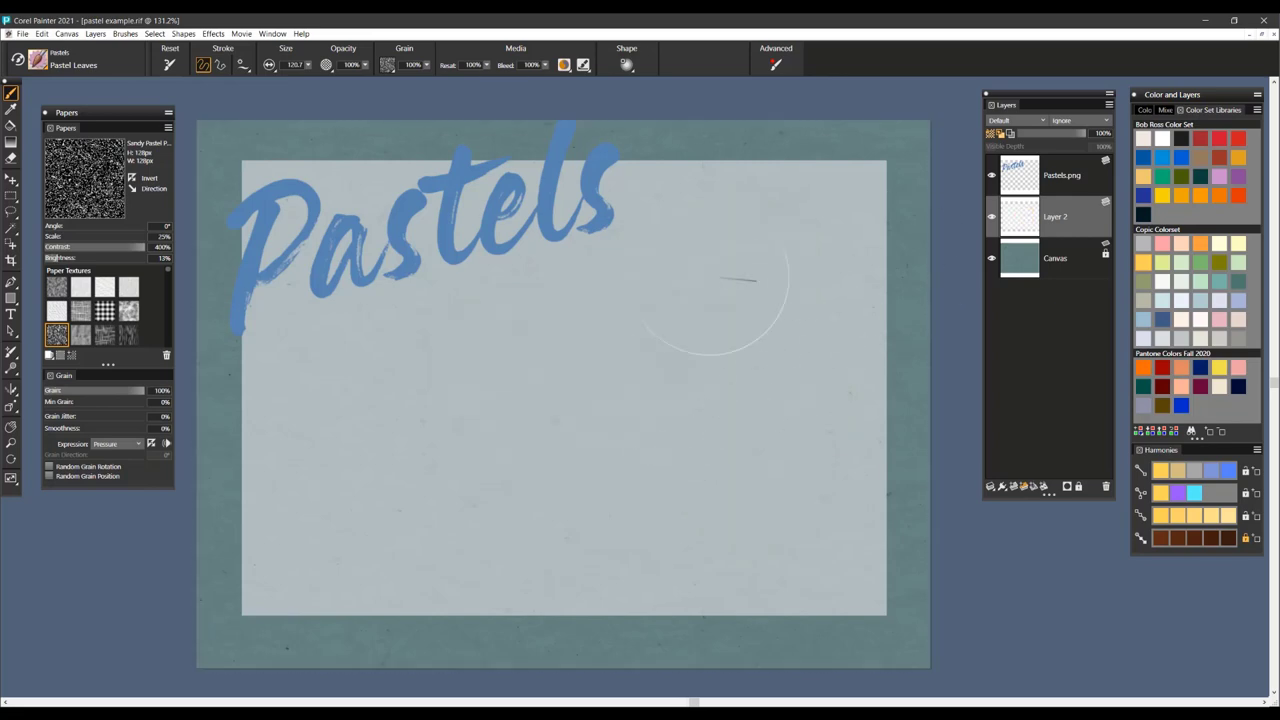
mouse_move(680, 345)
left_mouse_down()
mouse_move(678, 383)
mouse_move(660, 340)
mouse_move(682, 305)
mouse_move(710, 336)
mouse_move(682, 238)
mouse_move(730, 280)
mouse_move(660, 420)
left_mouse_up()
left_click(1200, 368)
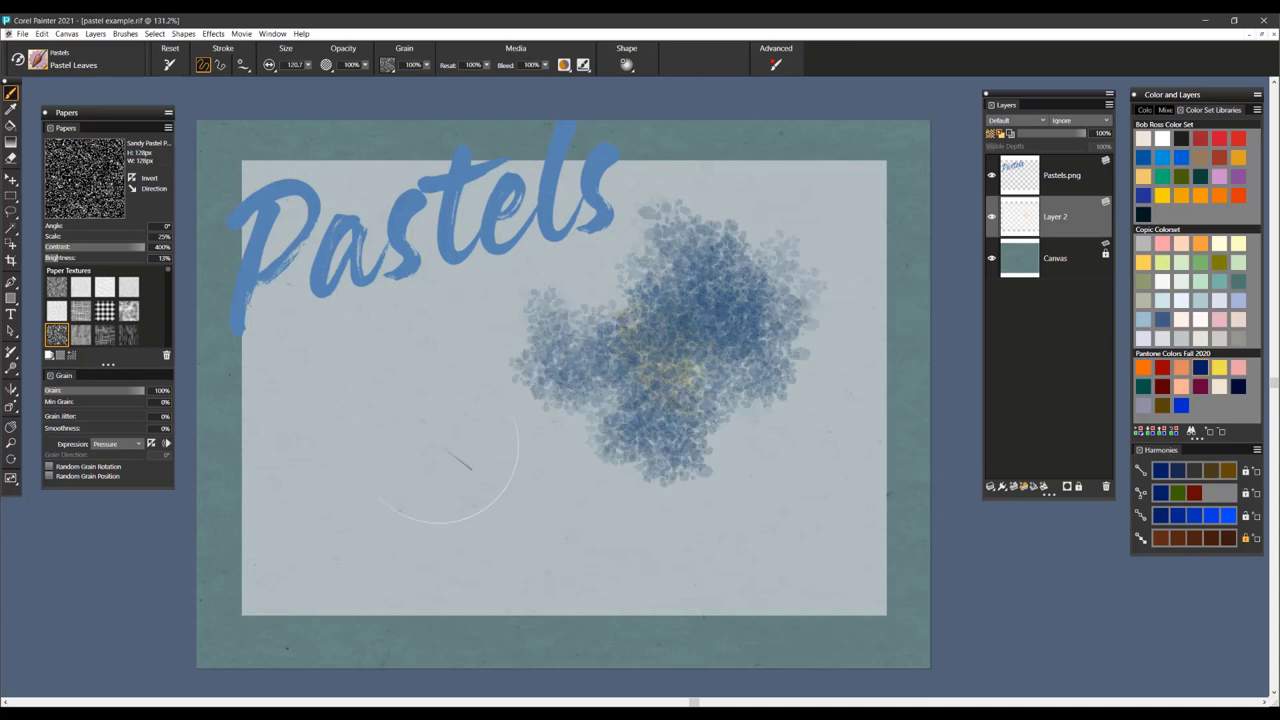
mouse_move(445, 455)
left_mouse_down()
mouse_move(450, 380)
mouse_move(500, 430)
mouse_move(510, 330)
mouse_move(770, 265)
mouse_move(815, 408)
left_mouse_up()
- Overlay muted green leaves from the Copic Colorset, reducing the brush size to 42.5 for small clusters beneath the foliage
left_click(1143, 281)
mouse_move(800, 330)
left_mouse_down()
mouse_move(802, 287)
mouse_move(690, 335)
mouse_move(850, 410)
mouse_move(530, 420)
mouse_move(380, 405)
mouse_move(425, 440)
left_mouse_up()
left_click_drag(587, 506, 605, 493, "ctrl+alt")
mouse_move(325, 509)
left_mouse_down()
mouse_move(302, 475)
mouse_move(335, 480)
mouse_move(365, 515)
mouse_move(305, 495)
mouse_move(360, 520)
mouse_move(395, 495)
left_mouse_up()
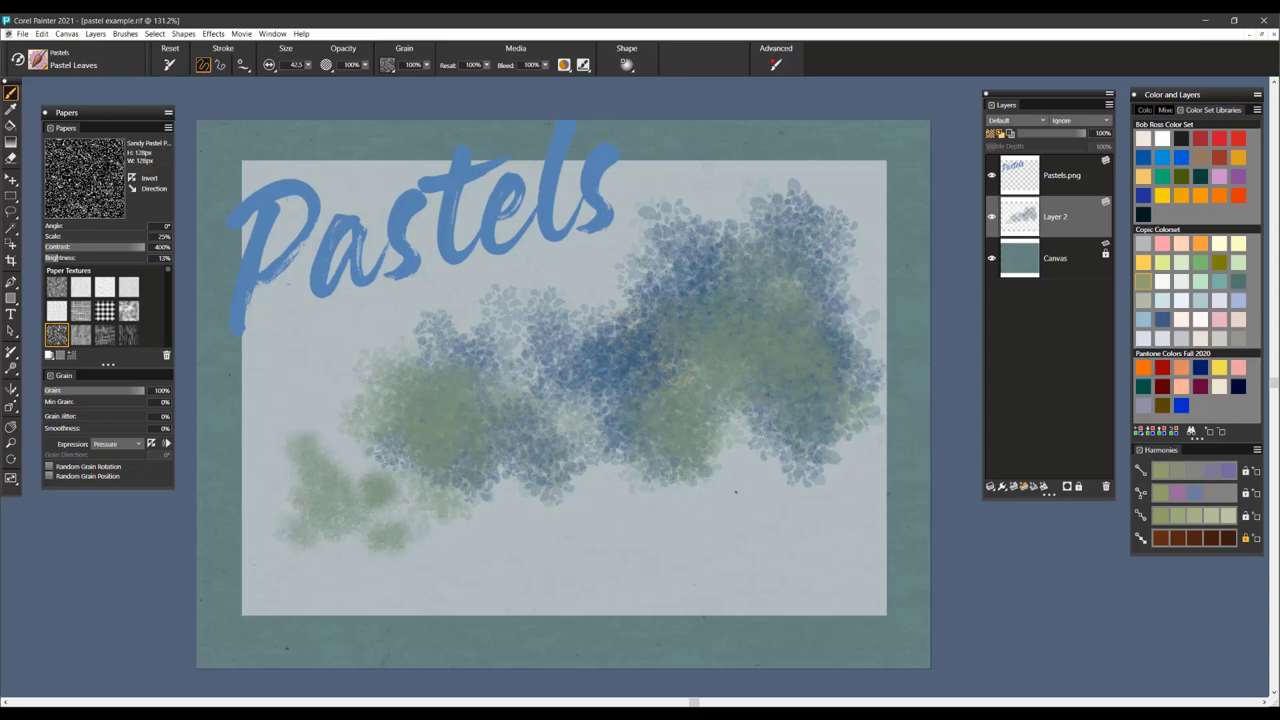
mouse_move(745, 490)
left_mouse_down()
mouse_move(738, 500)
mouse_move(752, 470)
mouse_move(790, 520)
left_mouse_up()
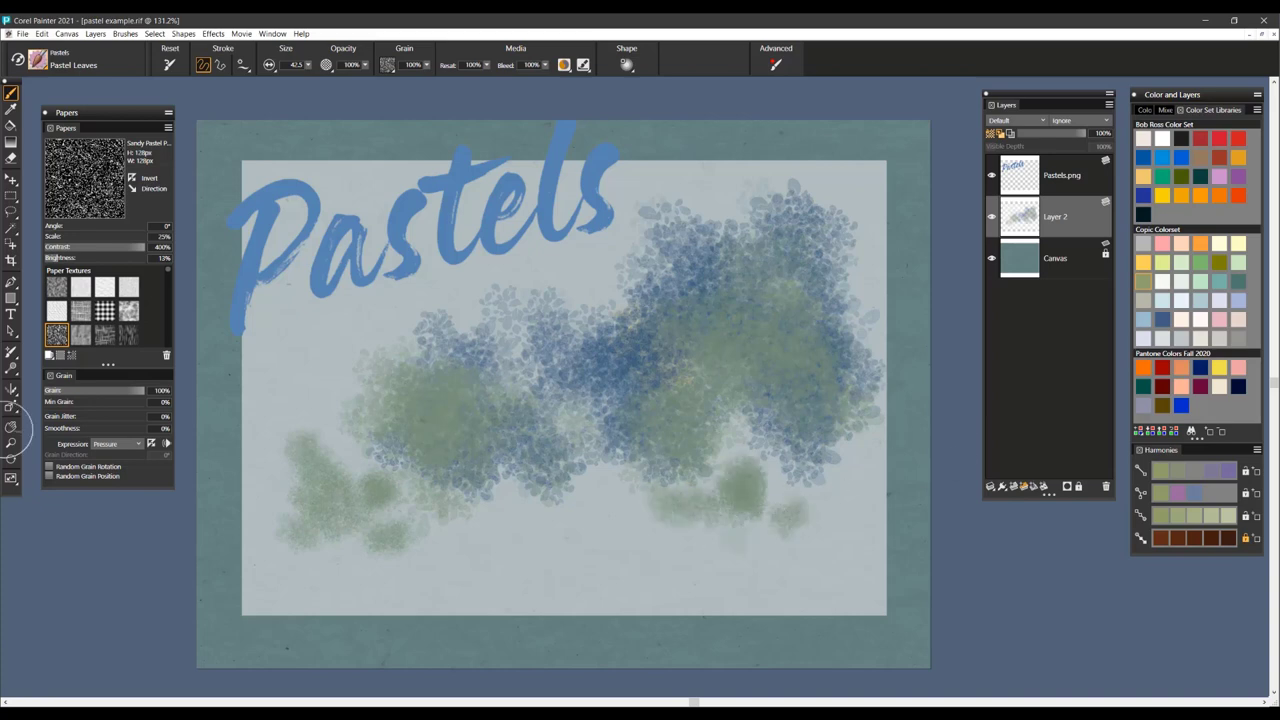
- Clear Layer 2 and use the Pastel Stub variant to paint dark red squiggles overlapped by light blue strokes near the centre
key("ctrl+a")
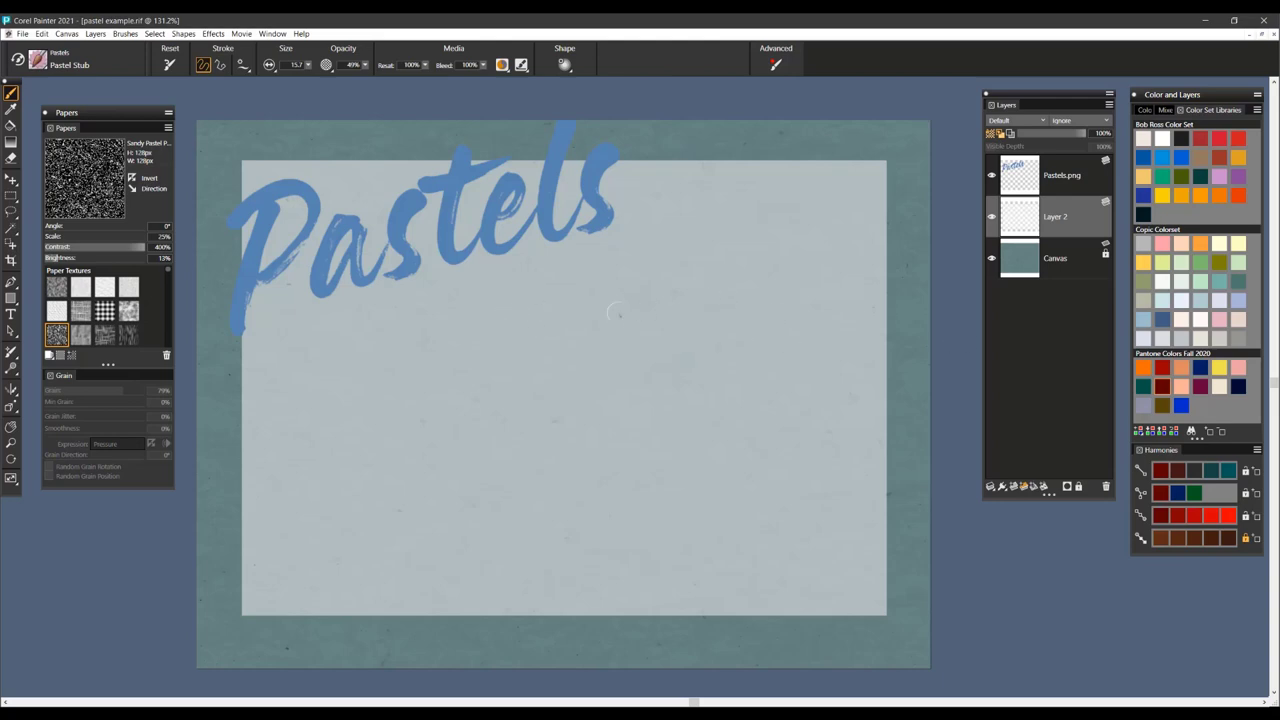
mouse_move(535, 337)
left_mouse_down()
mouse_move(570, 377)
mouse_move(554, 319)
mouse_move(574, 339)
mouse_move(572, 383)
mouse_move(602, 314)
mouse_move(642, 357)
mouse_move(611, 293)
mouse_move(637, 389)
mouse_move(662, 287)
mouse_move(676, 298)
mouse_move(674, 356)
mouse_move(683, 266)
mouse_move(689, 365)
mouse_move(587, 293)
mouse_move(586, 343)
mouse_move(468, 325)
mouse_move(554, 313)
mouse_move(504, 338)
mouse_move(538, 411)
left_mouse_up()
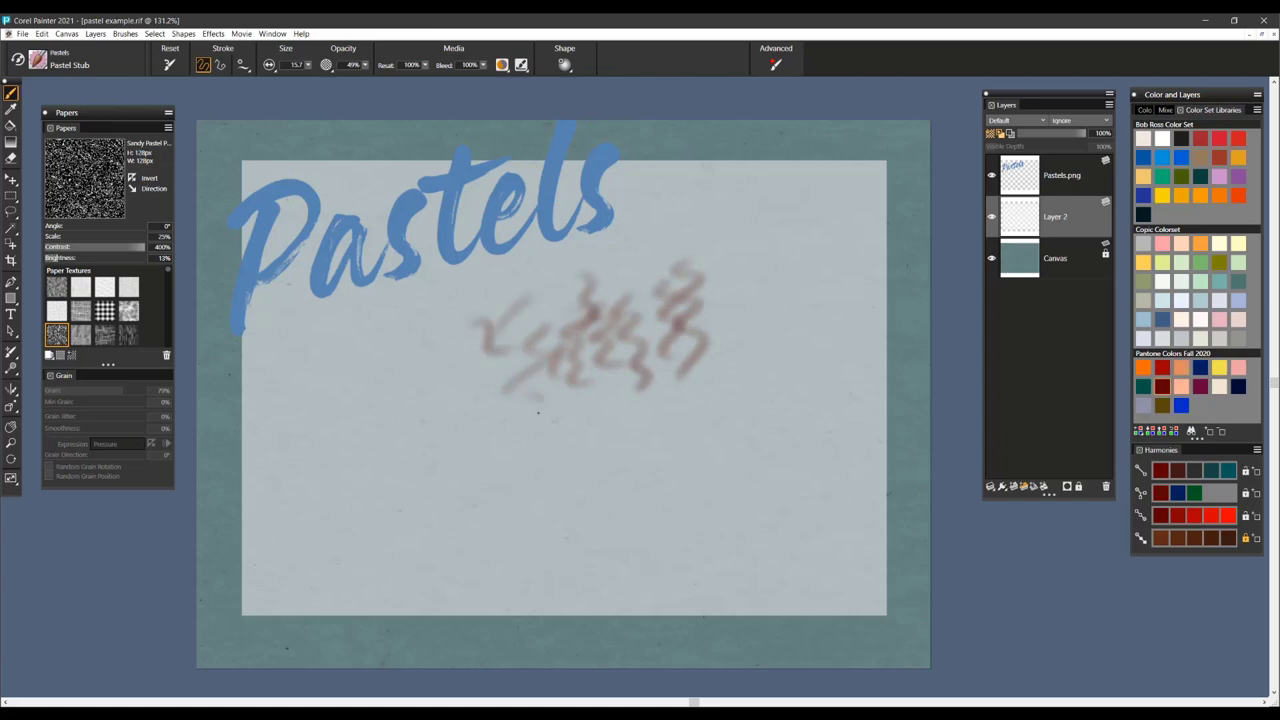
left_click(1143, 323)
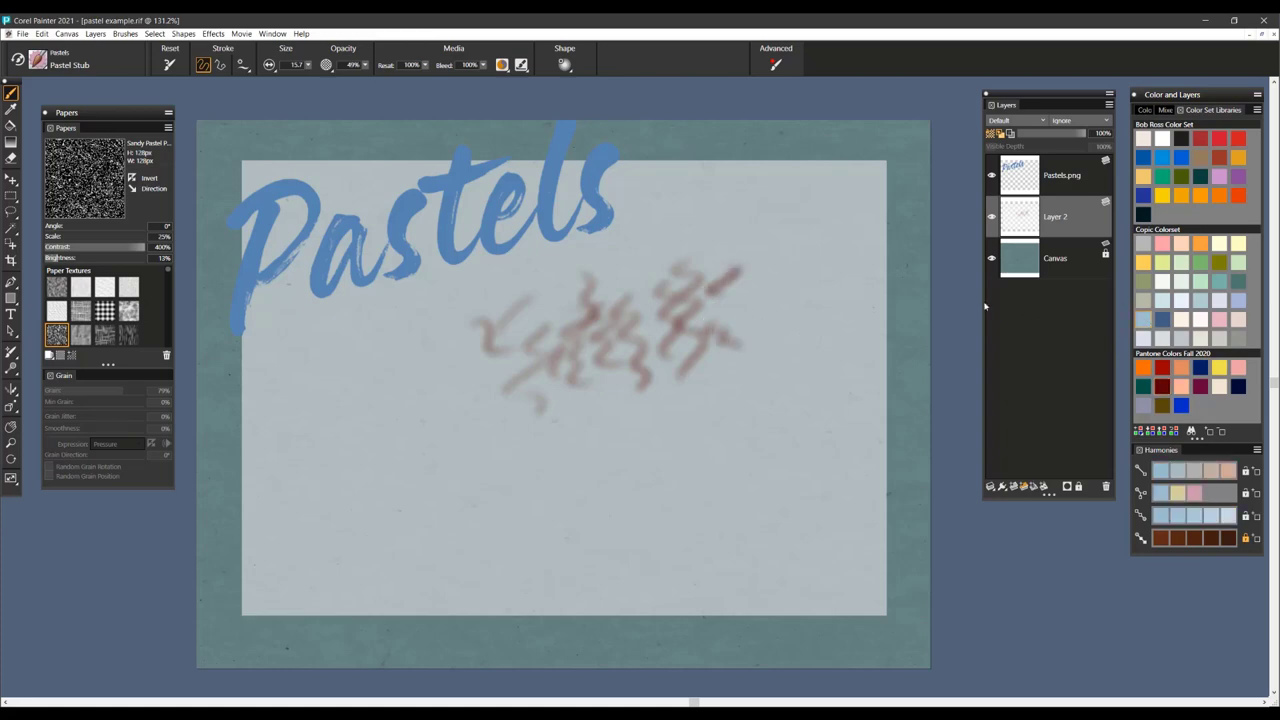
mouse_move(772, 272)
left_mouse_down()
mouse_move(765, 310)
mouse_move(725, 368)
mouse_move(678, 396)
left_mouse_up()
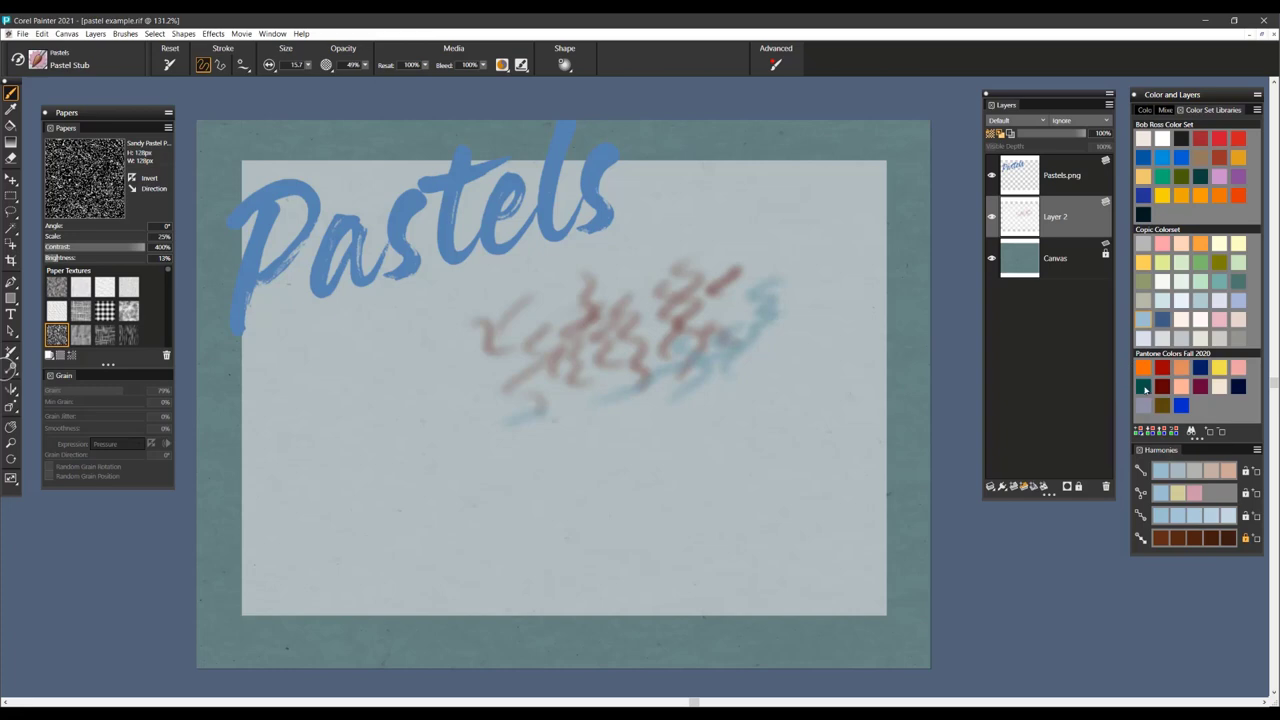
left_click_drag(372, 420, 668, 434)
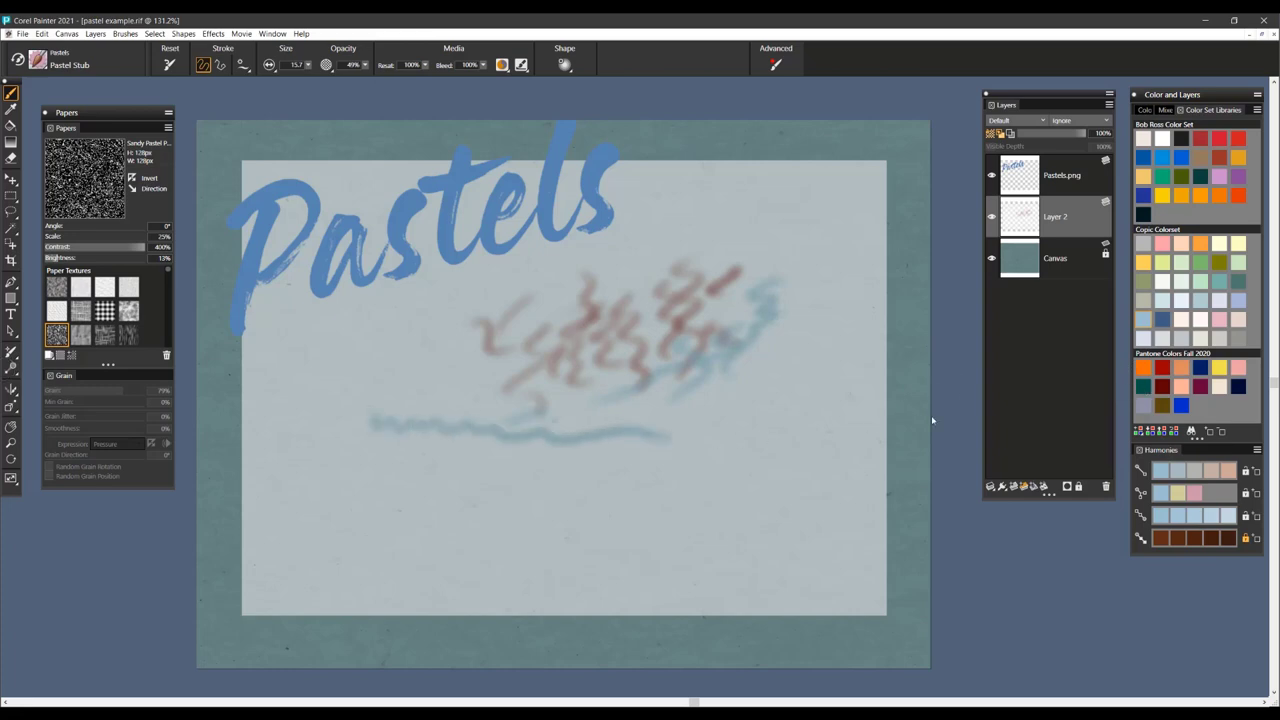
- Paint a wavy navy Pastel Stub stroke, and reduce the brush size to 6.1 for thin squiggles and long curving lines
left_click(1238, 387)
mouse_move(550, 335)
left_mouse_down()
mouse_move(623, 384)
mouse_move(765, 430)
left_mouse_up()
key("bracketleft")
key("bracketleft")
key("bracketleft")
key("bracketleft")
mouse_move(803, 316)
left_mouse_down()
mouse_move(777, 333)
mouse_move(759, 400)
left_mouse_up()
mouse_move(732, 270)
left_mouse_down()
mouse_move(692, 250)
mouse_move(664, 278)
mouse_move(562, 300)
mouse_move(538, 202)
mouse_move(424, 328)
mouse_move(436, 402)
mouse_move(525, 445)
mouse_move(703, 458)
mouse_move(758, 517)
left_mouse_up()
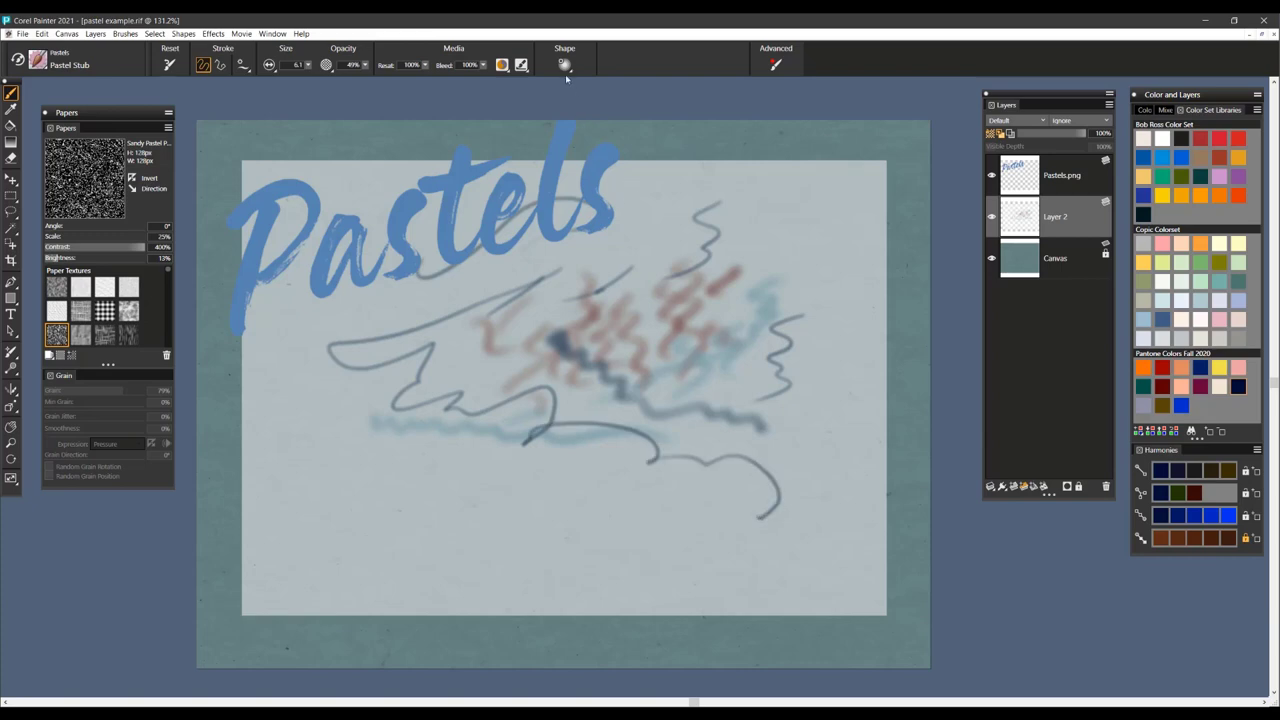
- Apply a dab stencil with Paper as its source to Pastel Stub and scribble grainy navy strokes above the blue marks
left_click(564, 66)
left_click(567, 160)
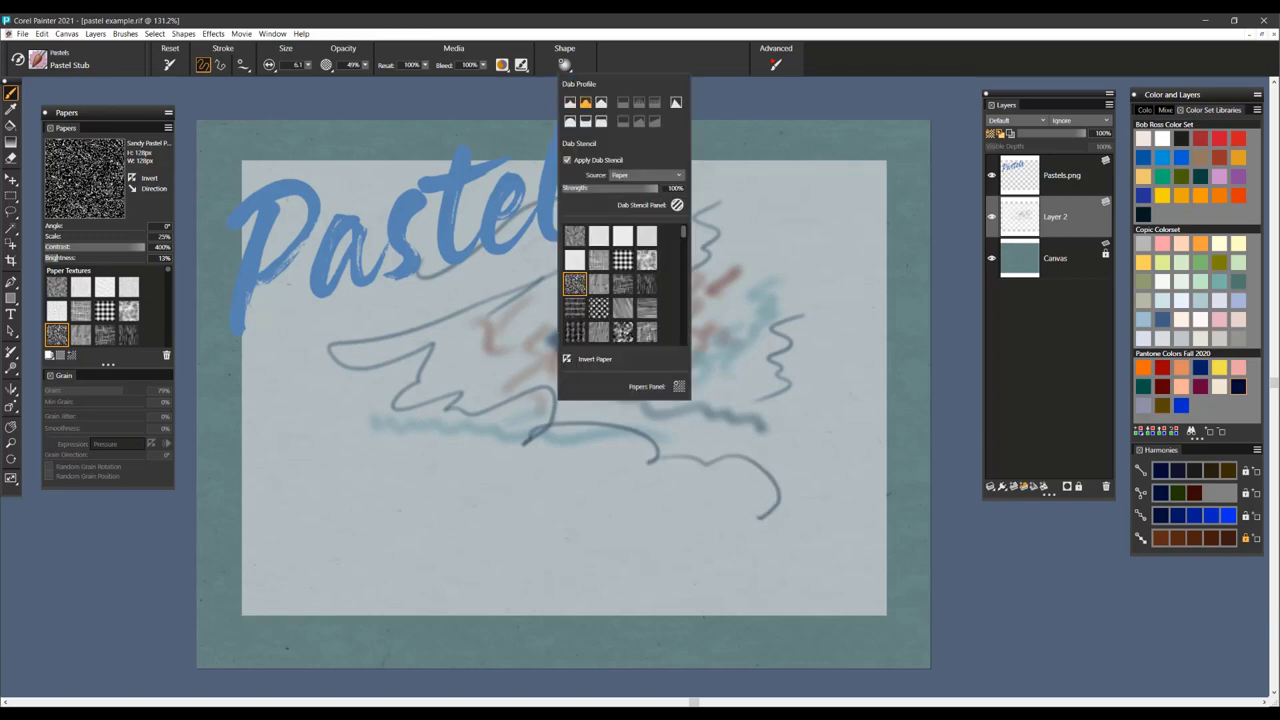
left_click(788, 268)
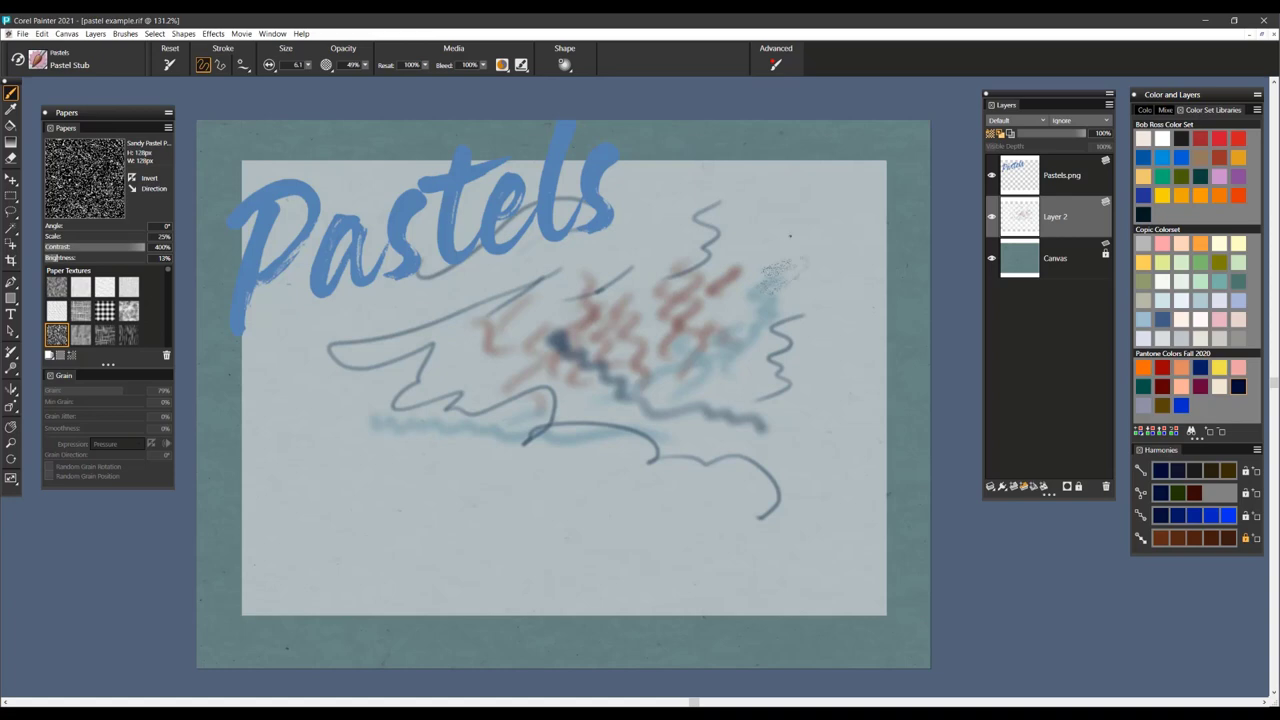
left_click_drag(788, 212, 760, 227)
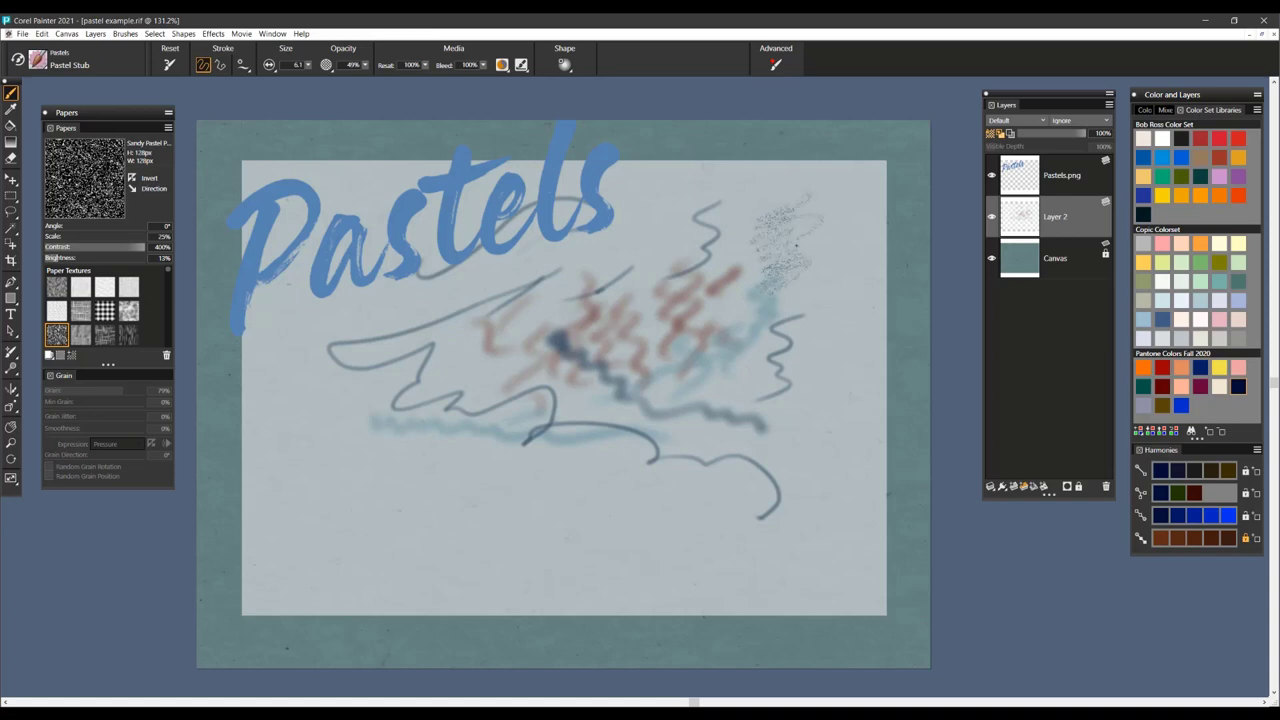
- Enlarge Pastel Stub to 65.3 and paint broad speckled strokes in navy, dark green and dark red across the lower drawing
mouse_move(770, 250)
left_mouse_down()
mouse_move(718, 306)
mouse_move(762, 318)
mouse_move(682, 393)
mouse_move(730, 423)
mouse_move(681, 490)
left_mouse_up()
left_click(1142, 386)
left_click_drag(750, 457, 760, 532)
left_click(1162, 386)
left_click_drag(750, 484, 732, 489)
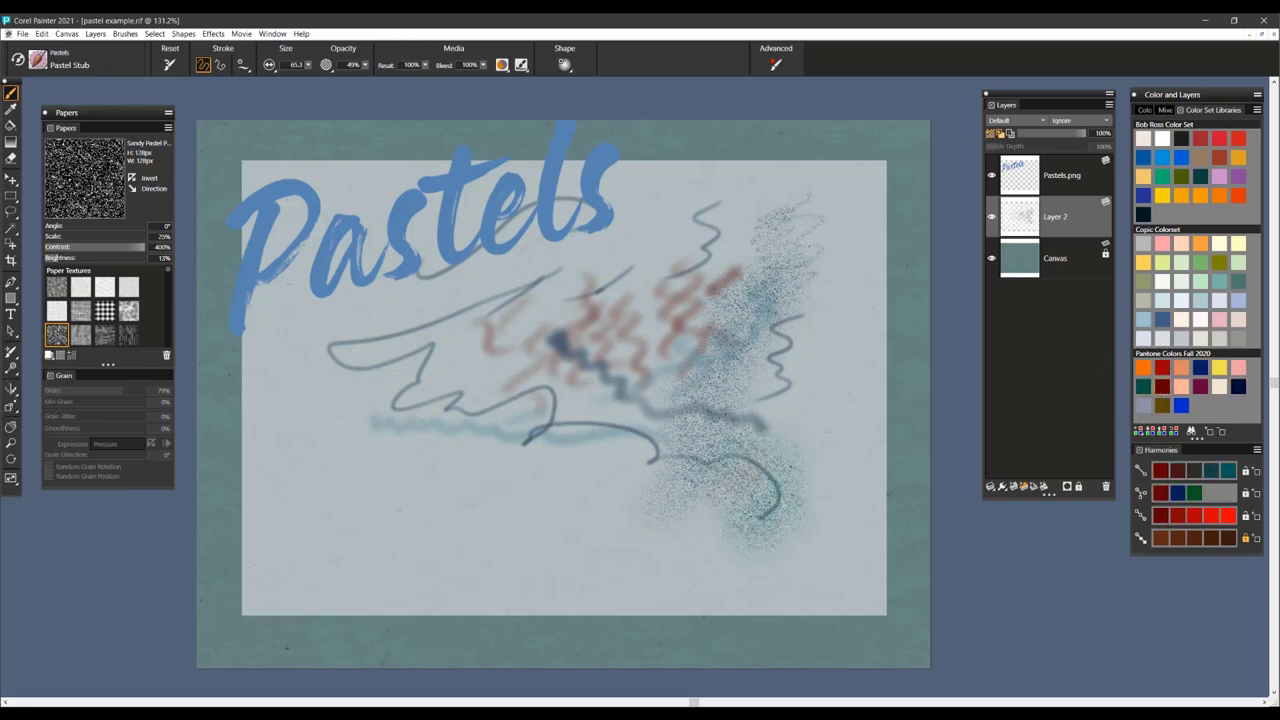
mouse_move(700, 545)
left_mouse_down()
mouse_move(590, 520)
mouse_move(565, 480)
mouse_move(600, 420)
left_mouse_up()
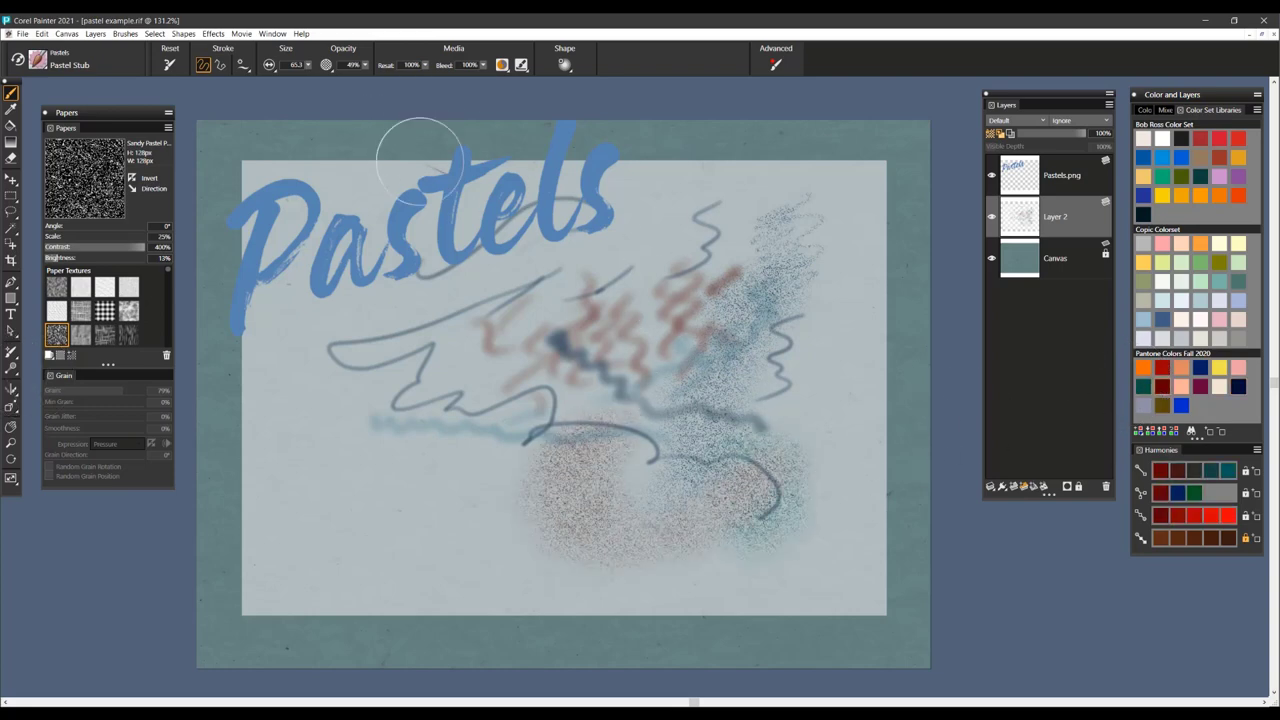
- Switch to the Pointed Pastel variant and clear all strokes from Layer 2
left_click(44, 64)
left_click(215, 400)
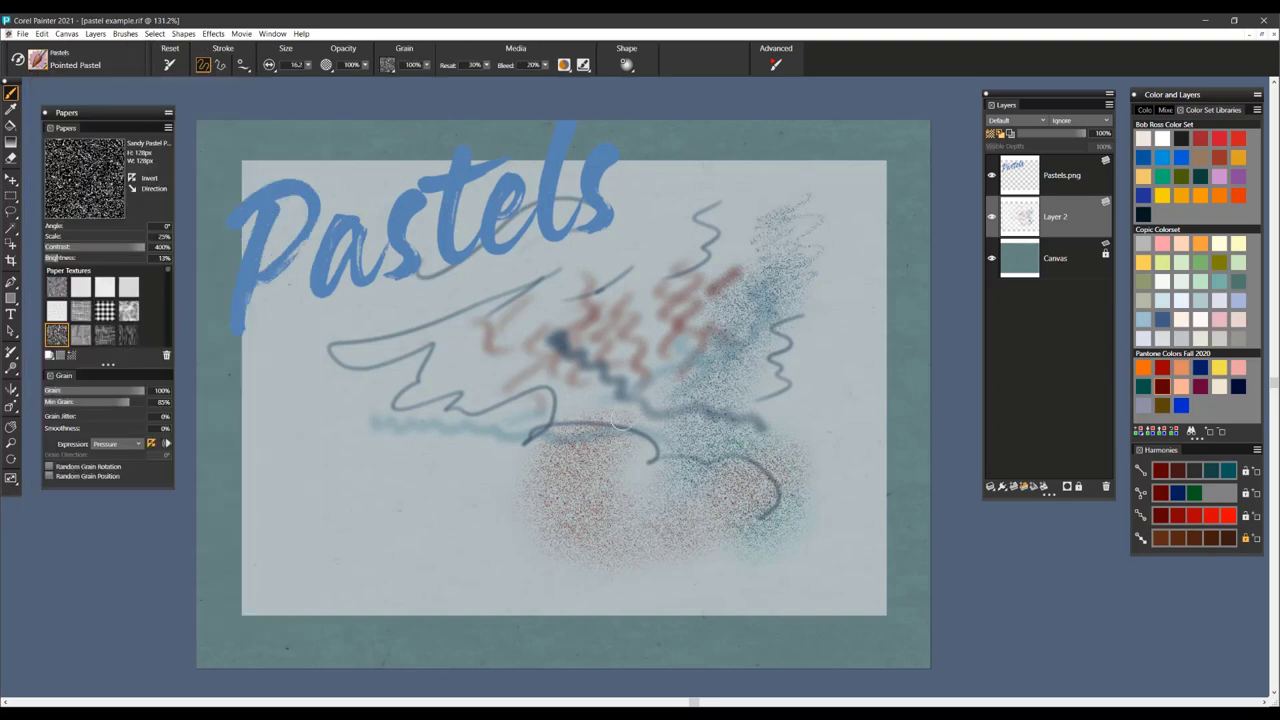
key("ctrl+a")
key("Delete")
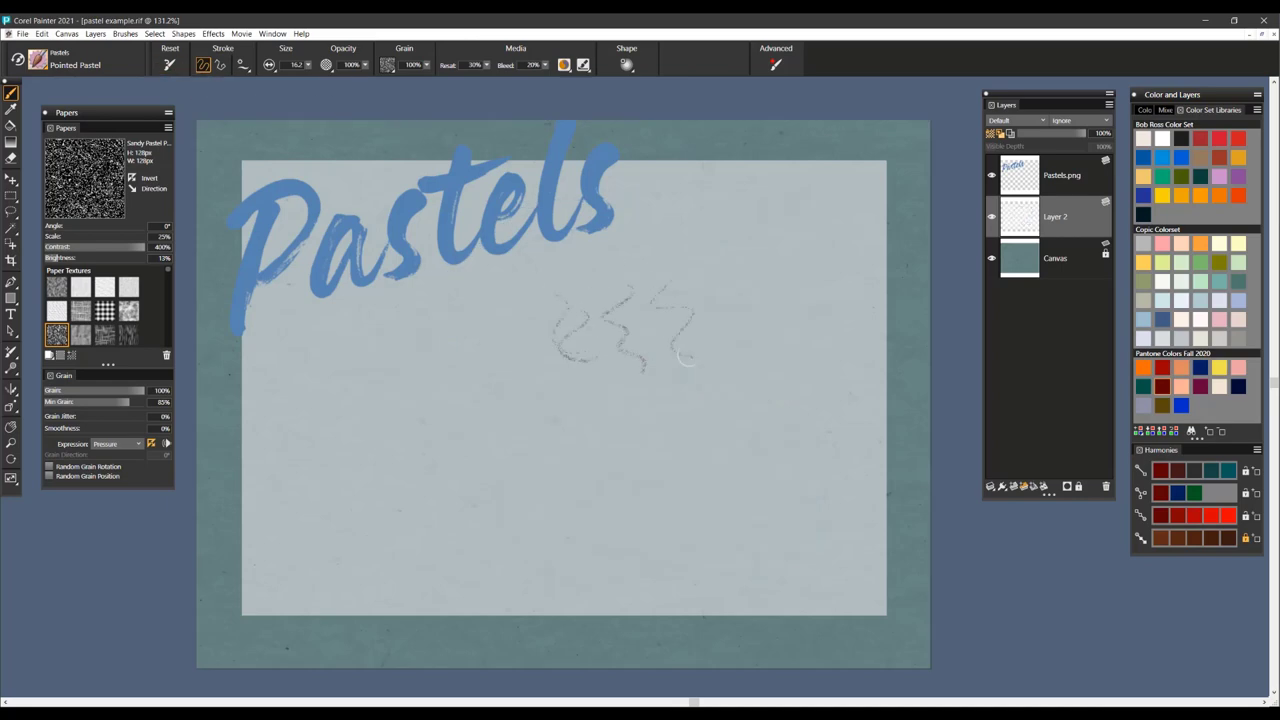
- Draw Pointed Pastel squiggles in dark red, plum and navy from Pantone Colors Fall 2020, adding a long looping navy line across the page
left_click_drag(540, 309, 537, 350)
left_click_drag(613, 262, 598, 302)
mouse_move(700, 345)
left_mouse_down()
mouse_move(650, 390)
mouse_move(592, 405)
left_mouse_up()
left_click(1200, 387)
mouse_move(698, 369)
left_mouse_down()
mouse_move(600, 408)
mouse_move(616, 438)
left_mouse_up()
left_click(1238, 386)
left_click_drag(752, 392, 576, 448)
mouse_move(576, 382)
left_mouse_down()
mouse_move(474, 413)
mouse_move(387, 408)
mouse_move(558, 419)
left_mouse_up()
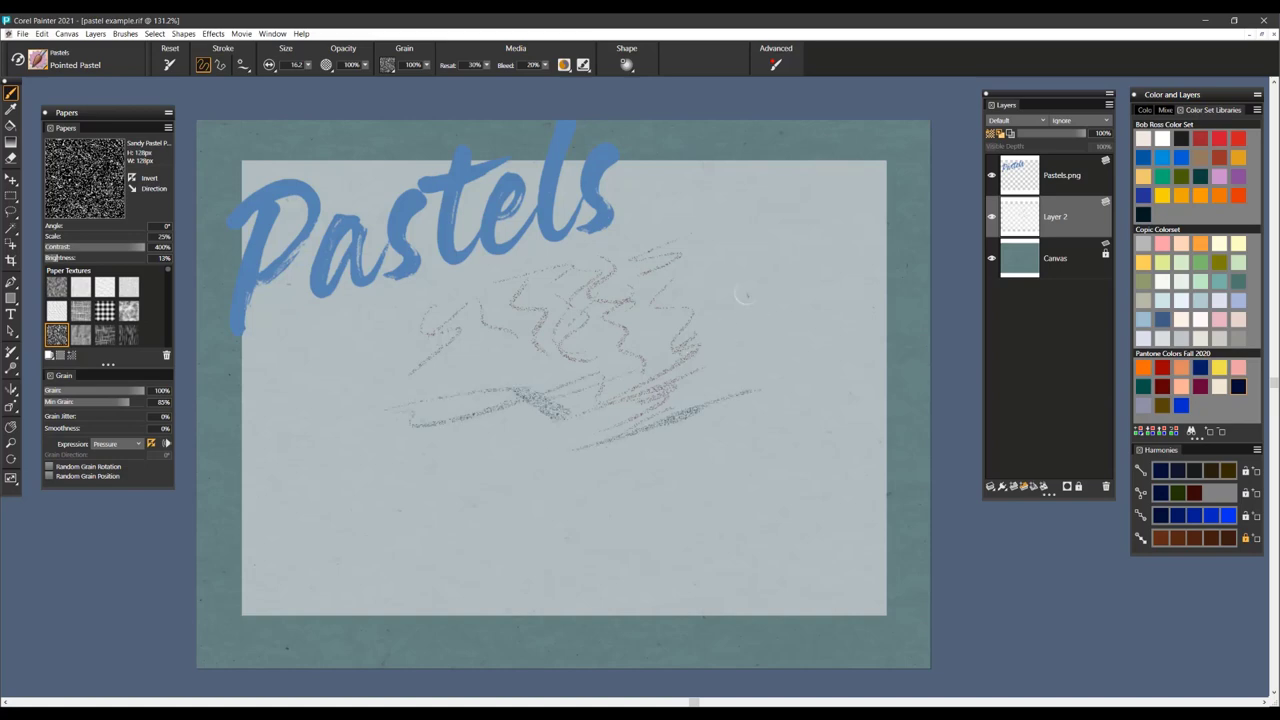
mouse_move(742, 295)
left_mouse_down()
mouse_move(822, 263)
mouse_move(776, 323)
mouse_move(815, 368)
mouse_move(462, 298)
mouse_move(402, 379)
mouse_move(505, 463)
left_mouse_up()
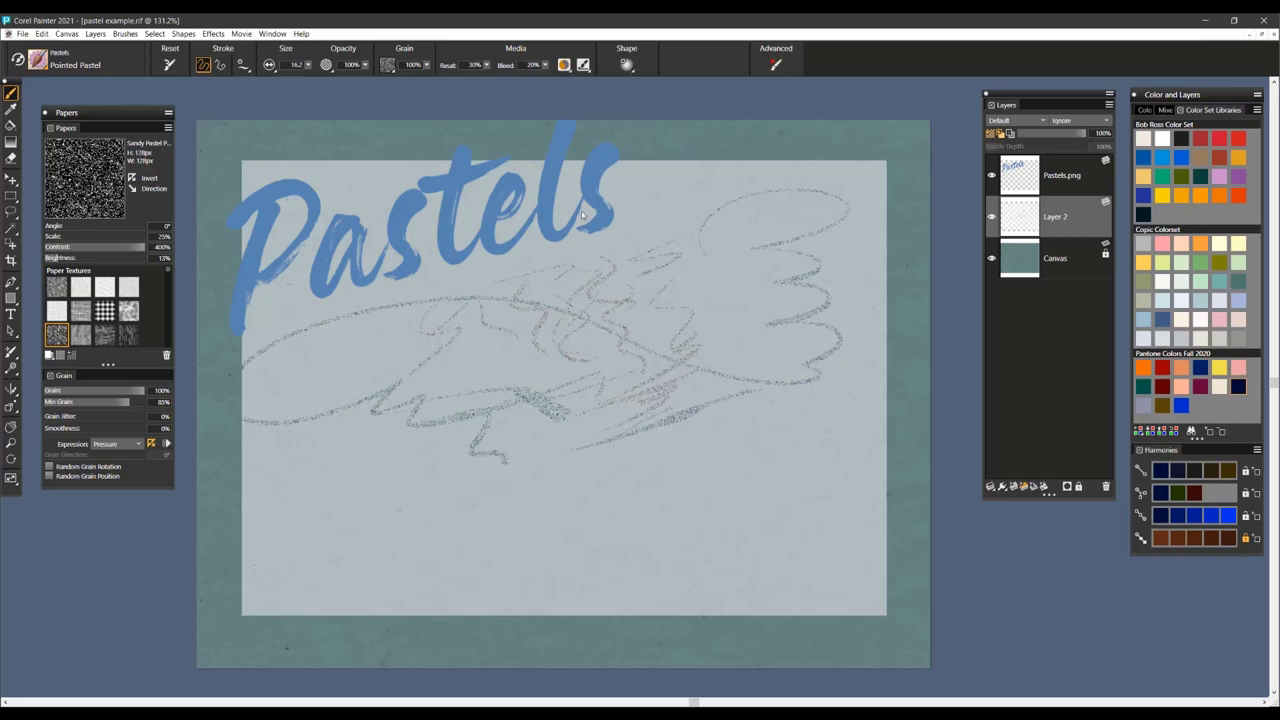
- Turn off Pointed Pastel's dab stencil and draw navy zigzags and curves over the existing grainy lines
left_click(626, 65)
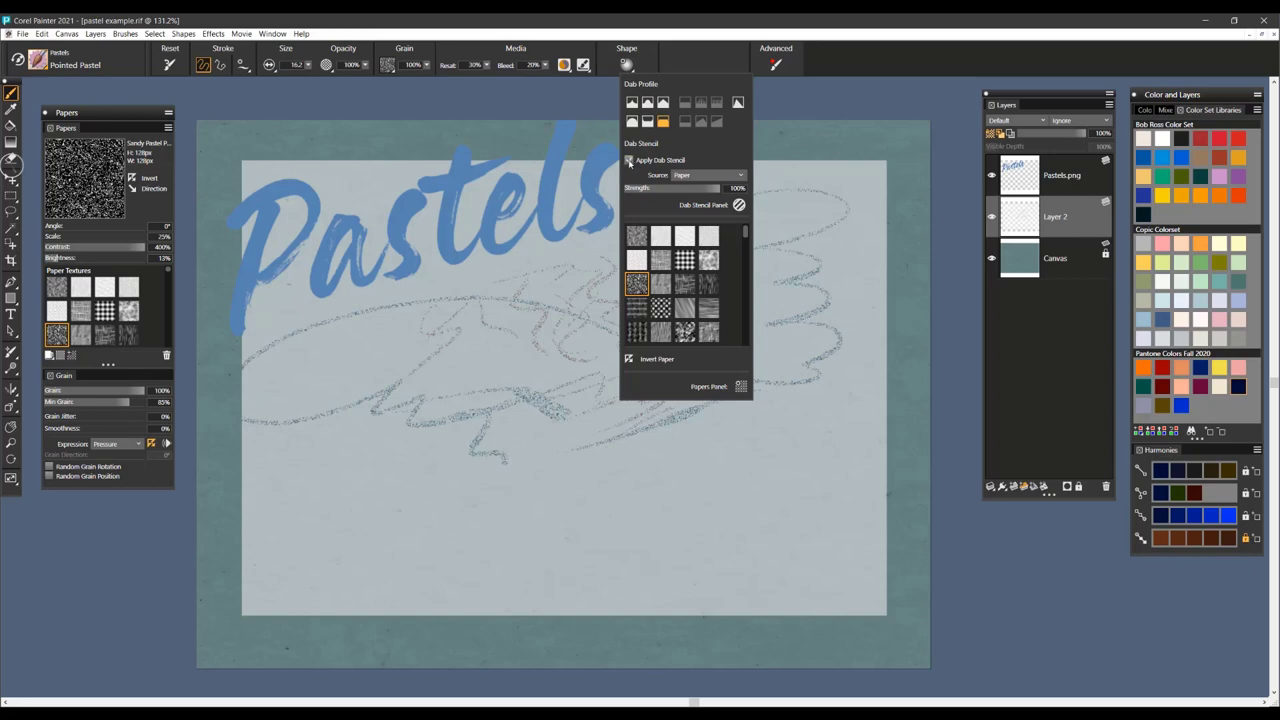
mouse_move(781, 278)
left_mouse_down()
mouse_move(736, 340)
mouse_move(672, 284)
mouse_move(772, 418)
mouse_move(514, 458)
mouse_move(690, 486)
left_mouse_up()
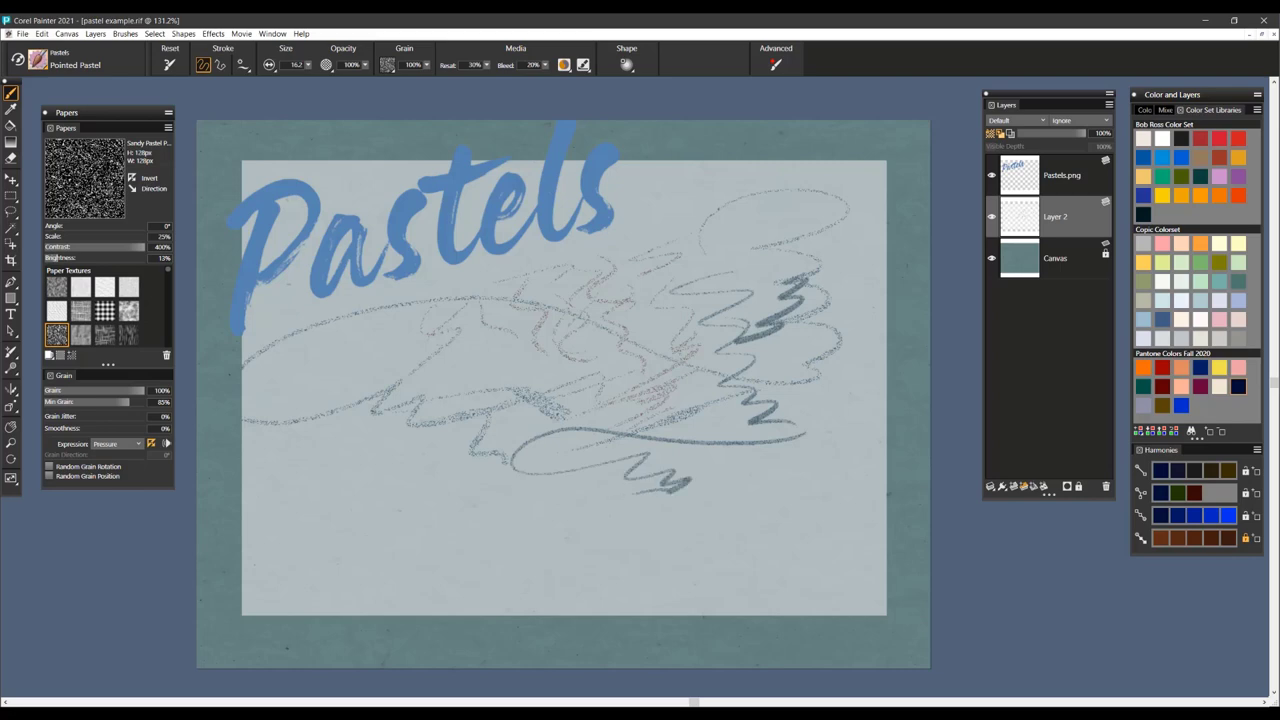
mouse_move(388, 470)
left_mouse_down()
mouse_move(648, 514)
mouse_move(752, 488)
left_mouse_up()
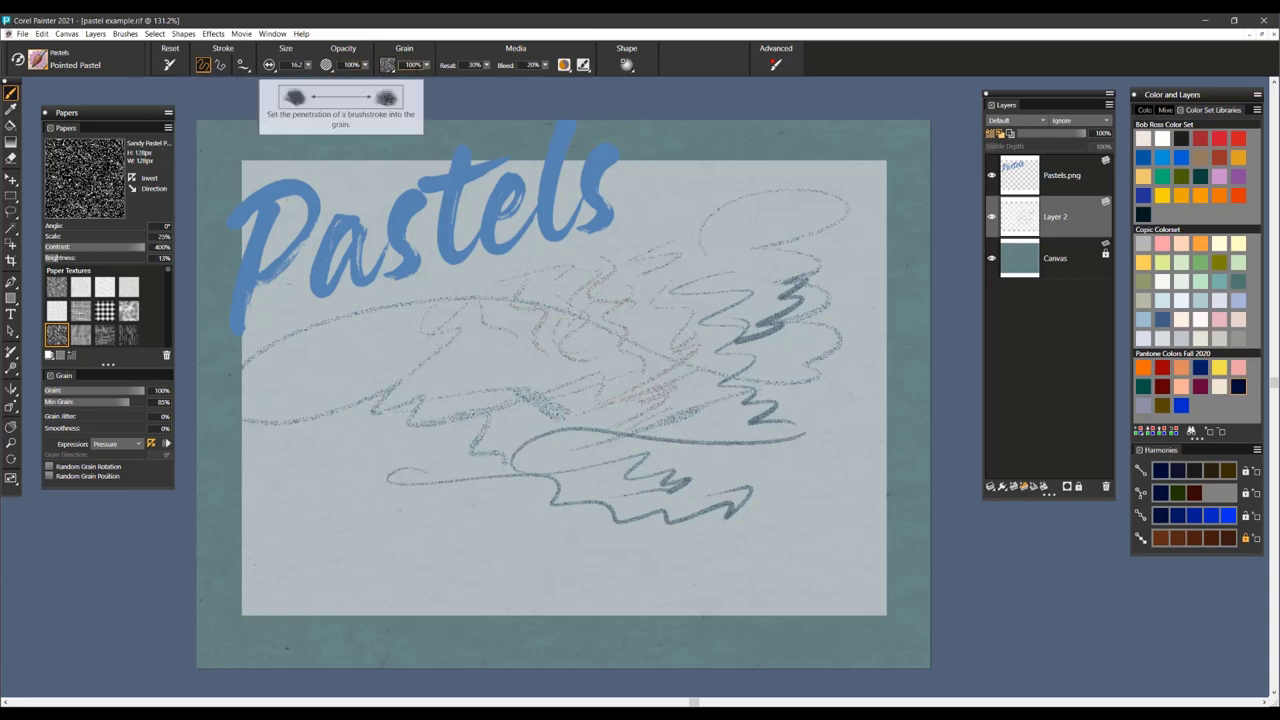
mouse_move(704, 208)
left_mouse_down()
mouse_move(671, 212)
mouse_move(656, 236)
mouse_move(692, 255)
mouse_move(709, 195)
mouse_move(742, 211)
mouse_move(700, 265)
left_mouse_up()
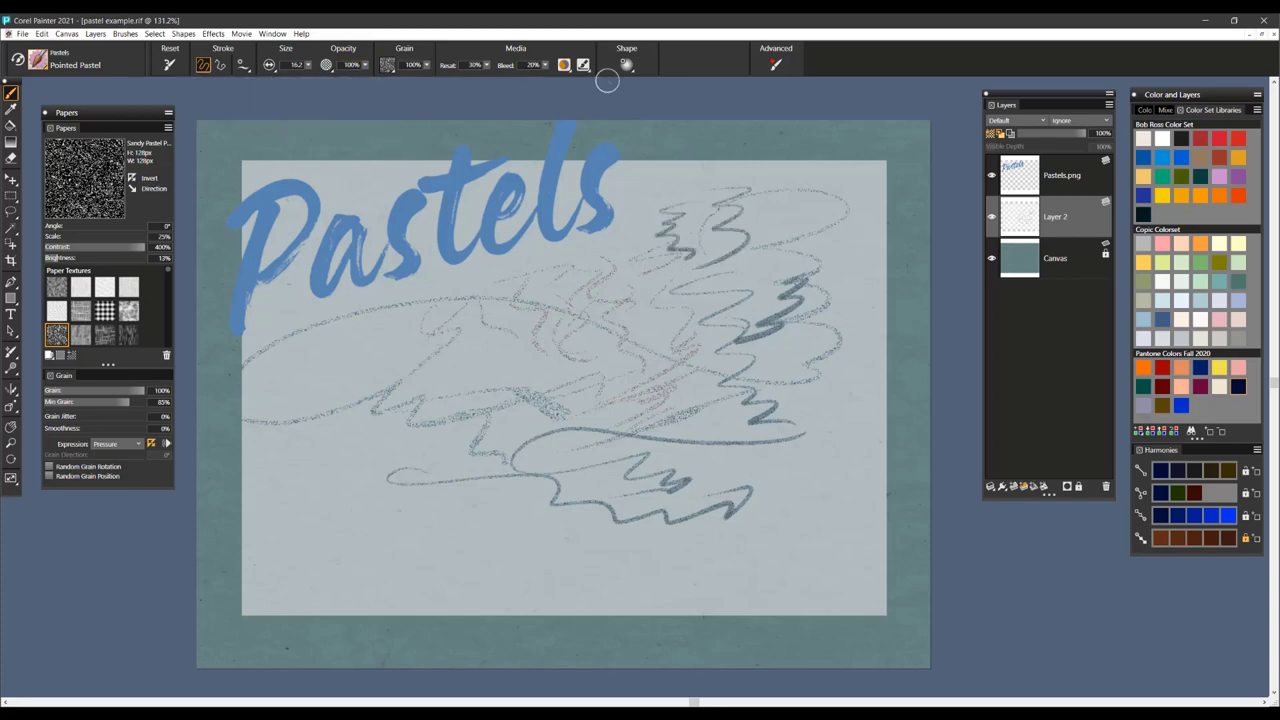
- Switch to the Real Soft variant, clear Layer 2, and draw parallel diagonal navy strokes below the title
left_click(40, 66)
left_click(200, 436)
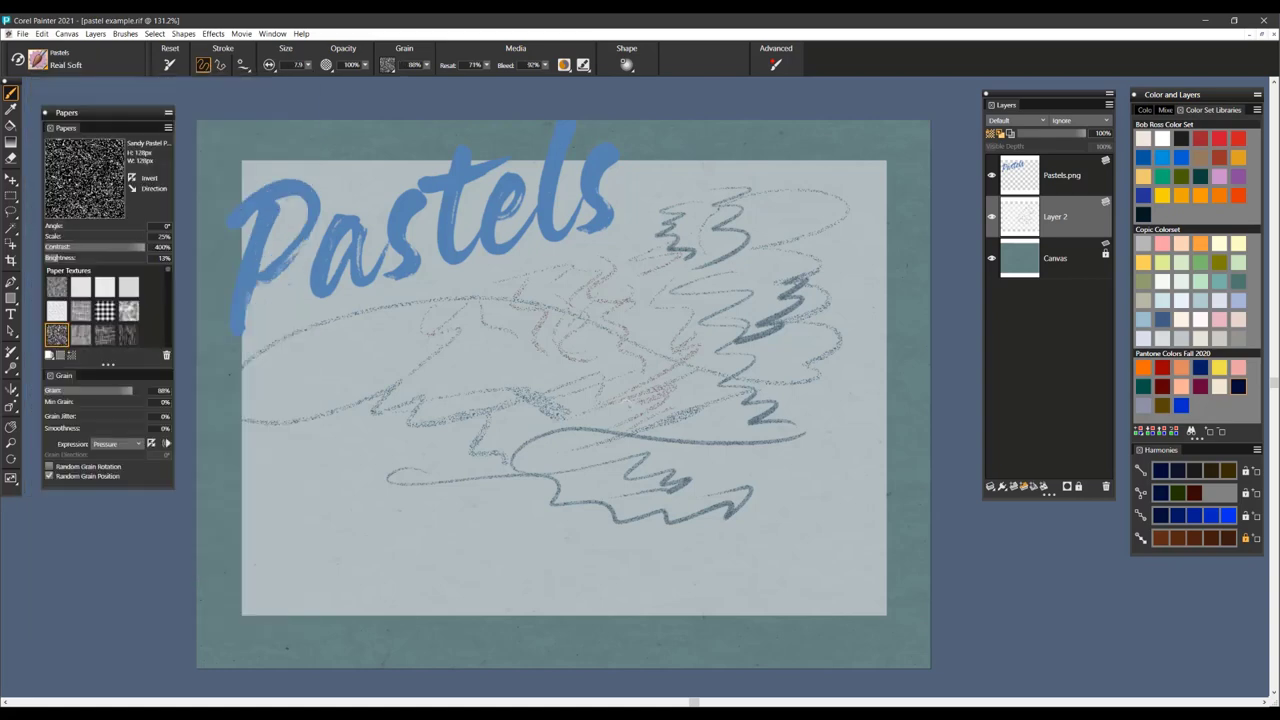
key("ctrl+a")
key("Delete")
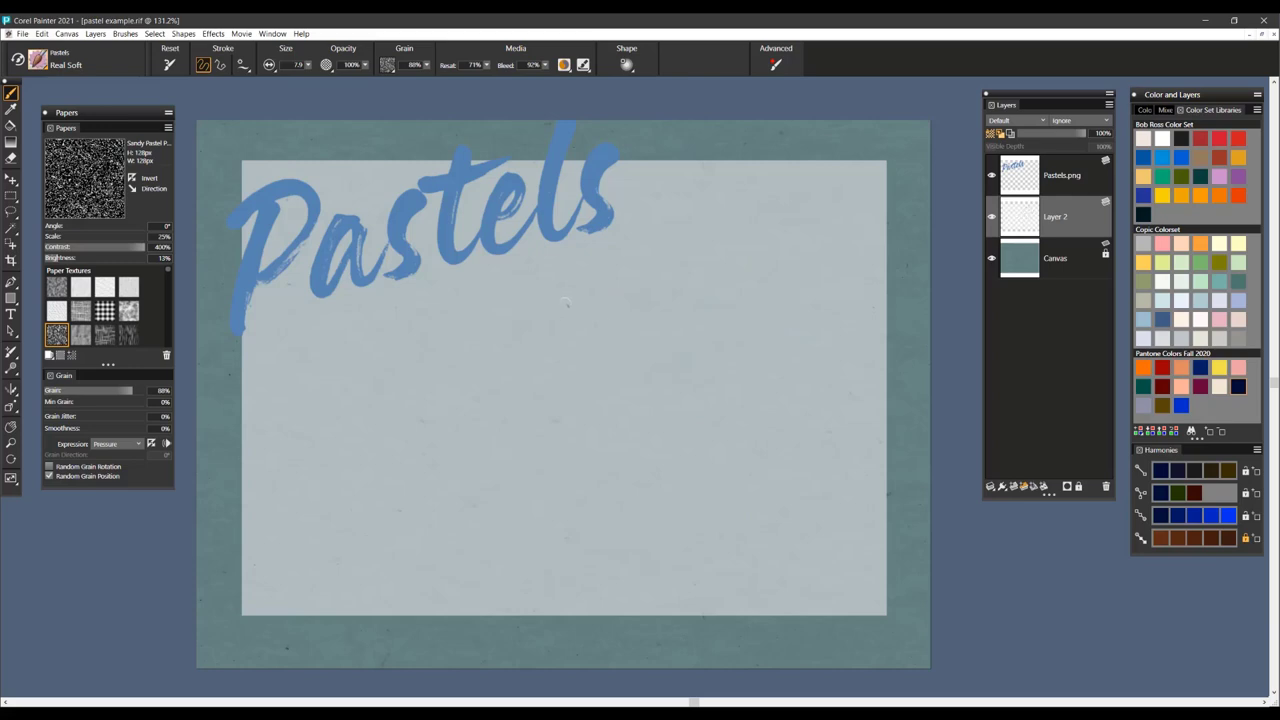
left_click_drag(566, 302, 460, 354)
mouse_move(604, 298)
left_mouse_down()
mouse_move(442, 366)
mouse_move(460, 392)
left_mouse_up()
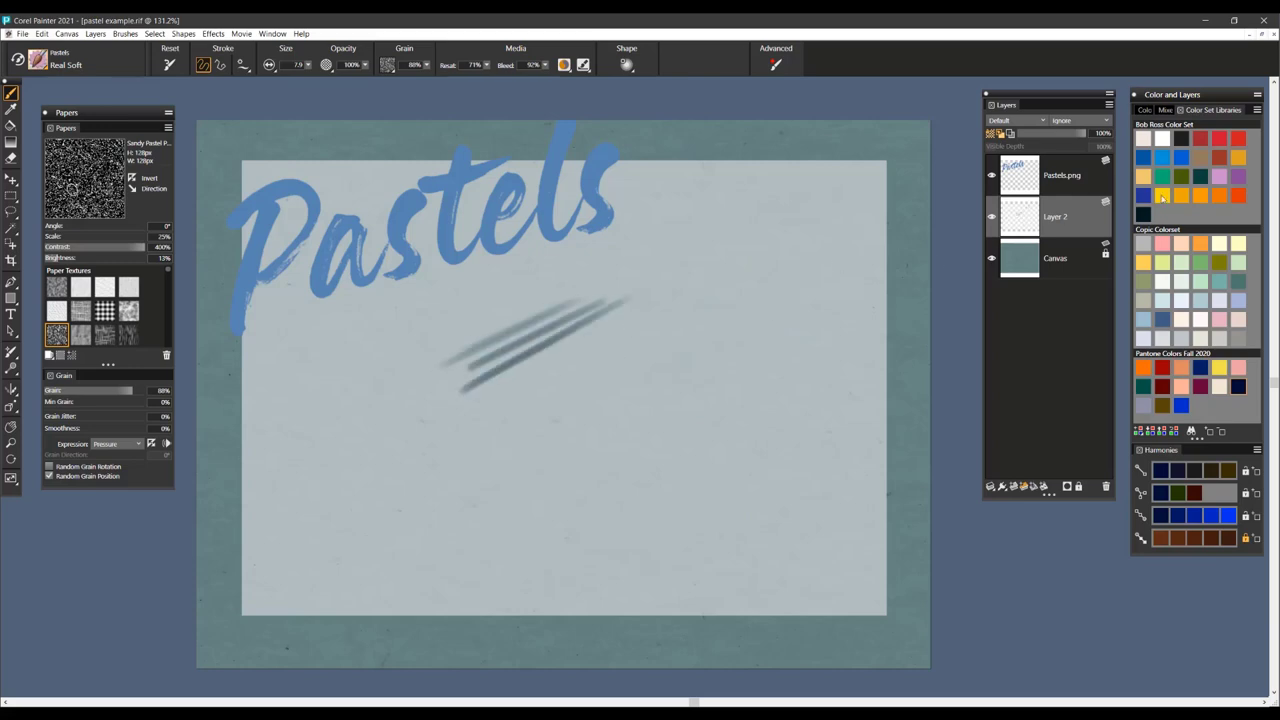
- Layer diagonal yellow Real Soft strokes from the Bob Ross Color Set over the ends of the navy ones
left_click(1162, 196)
mouse_move(694, 262)
left_mouse_down()
mouse_move(575, 306)
mouse_move(585, 330)
left_mouse_up()
mouse_move(697, 298)
left_mouse_down()
mouse_move(645, 314)
mouse_move(520, 376)
left_mouse_up()
left_click_drag(656, 338, 530, 396)
left_click_drag(664, 366, 544, 426)
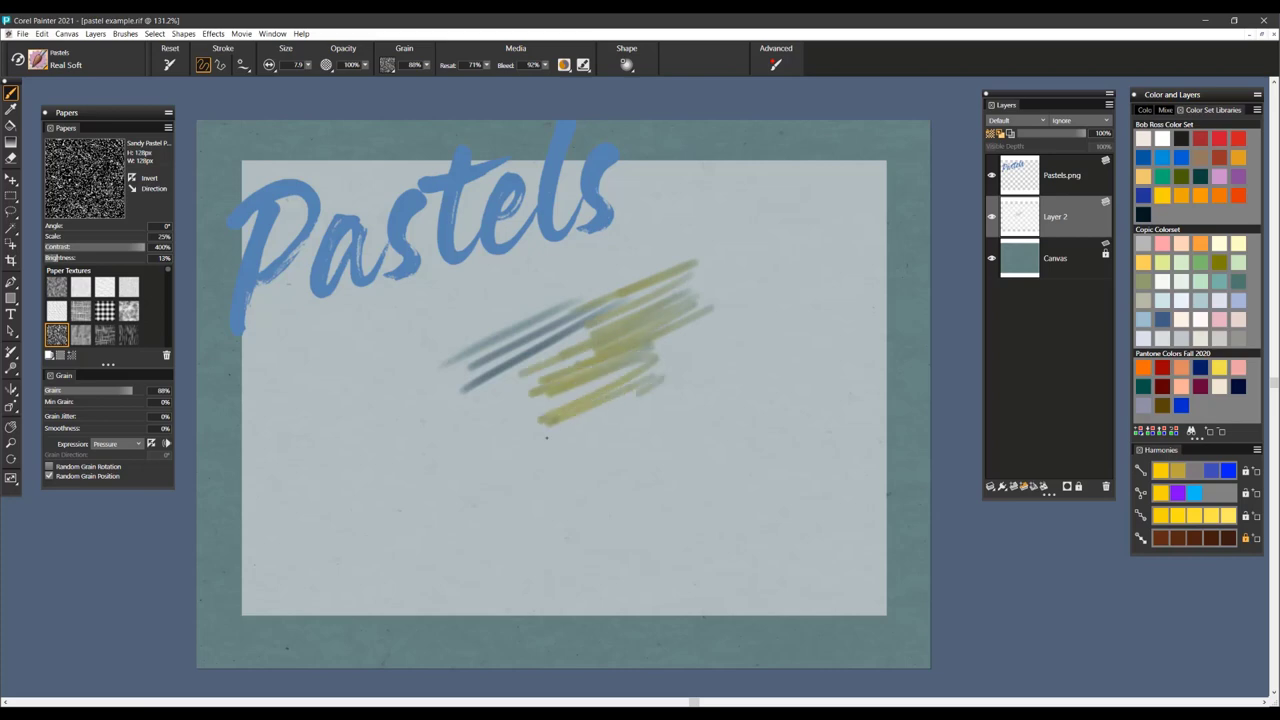
left_click_drag(636, 392, 536, 444)
- Apply a dab stencil with a changed source to Real Soft and test it with yellow and bright blue scribbles
left_click(627, 65)
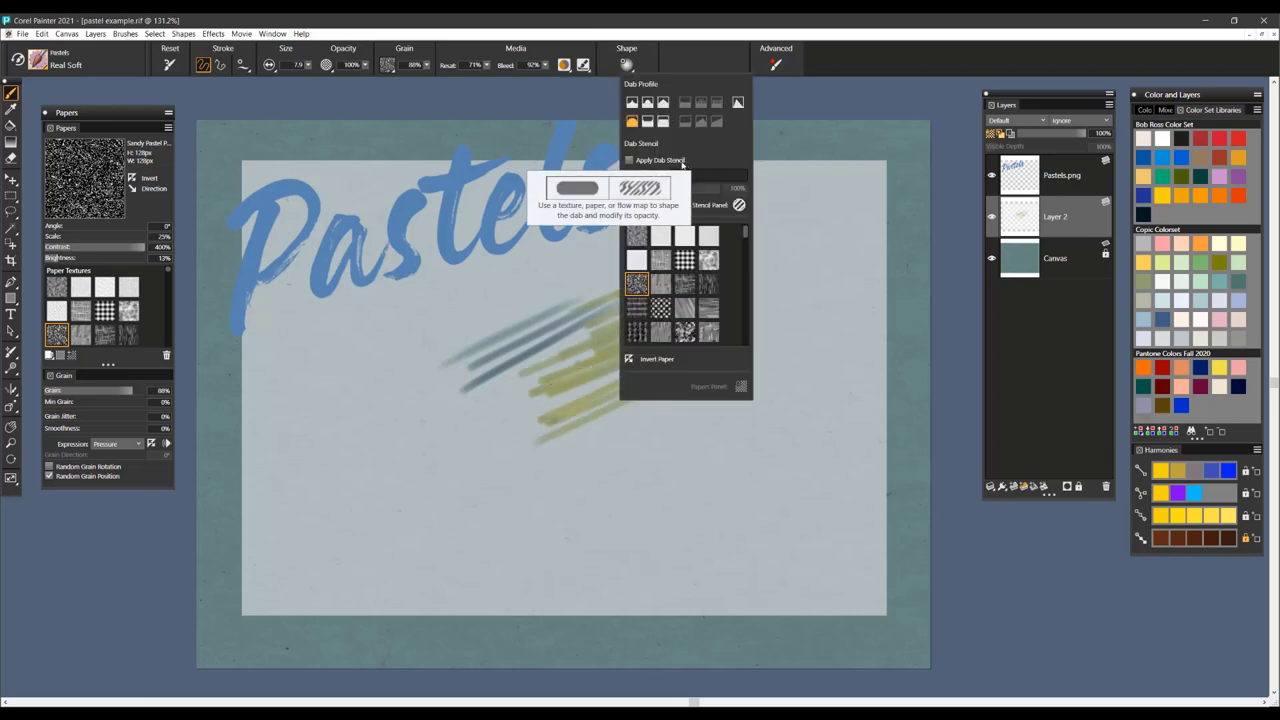
left_click(629, 161)
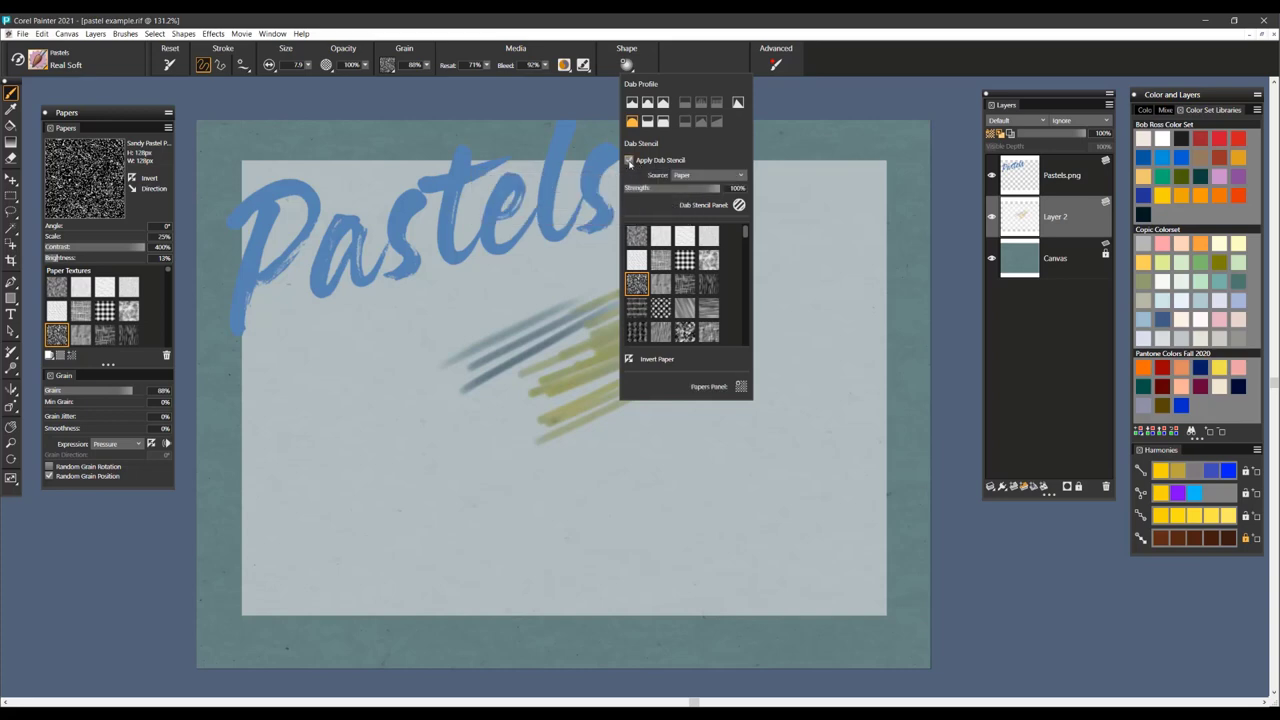
left_click(700, 175)
left_click(690, 197)
mouse_move(532, 267)
left_mouse_down()
mouse_move(515, 295)
mouse_move(620, 255)
mouse_move(740, 275)
mouse_move(766, 302)
mouse_move(714, 345)
left_mouse_up()
left_click(1230, 471)
mouse_move(727, 301)
left_mouse_down()
mouse_move(737, 215)
mouse_move(771, 230)
mouse_move(801, 344)
mouse_move(680, 379)
mouse_move(729, 420)
mouse_move(779, 437)
mouse_move(714, 481)
mouse_move(657, 479)
mouse_move(670, 484)
mouse_move(420, 428)
mouse_move(467, 489)
mouse_move(455, 522)
left_mouse_up()
- Clear all strokes from Layer 2 and choose the Sennelier variant
key("ctrl+a")
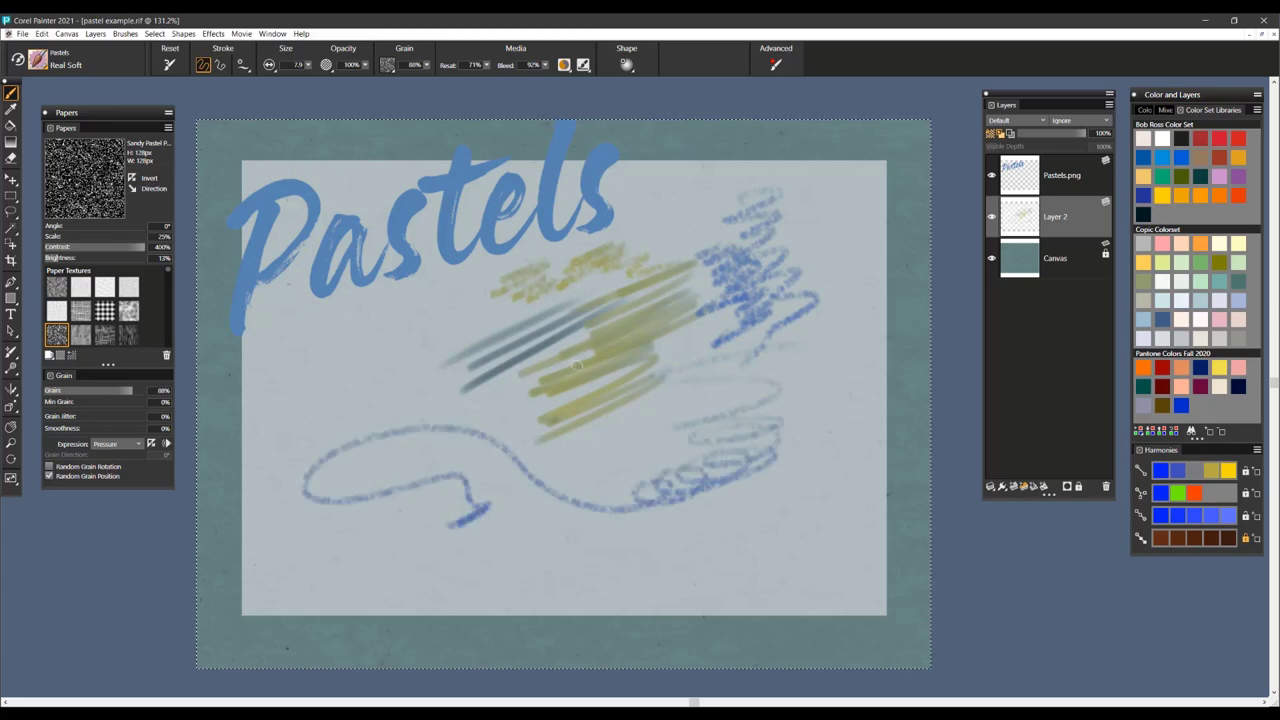
key("Delete")
left_click(38, 60)
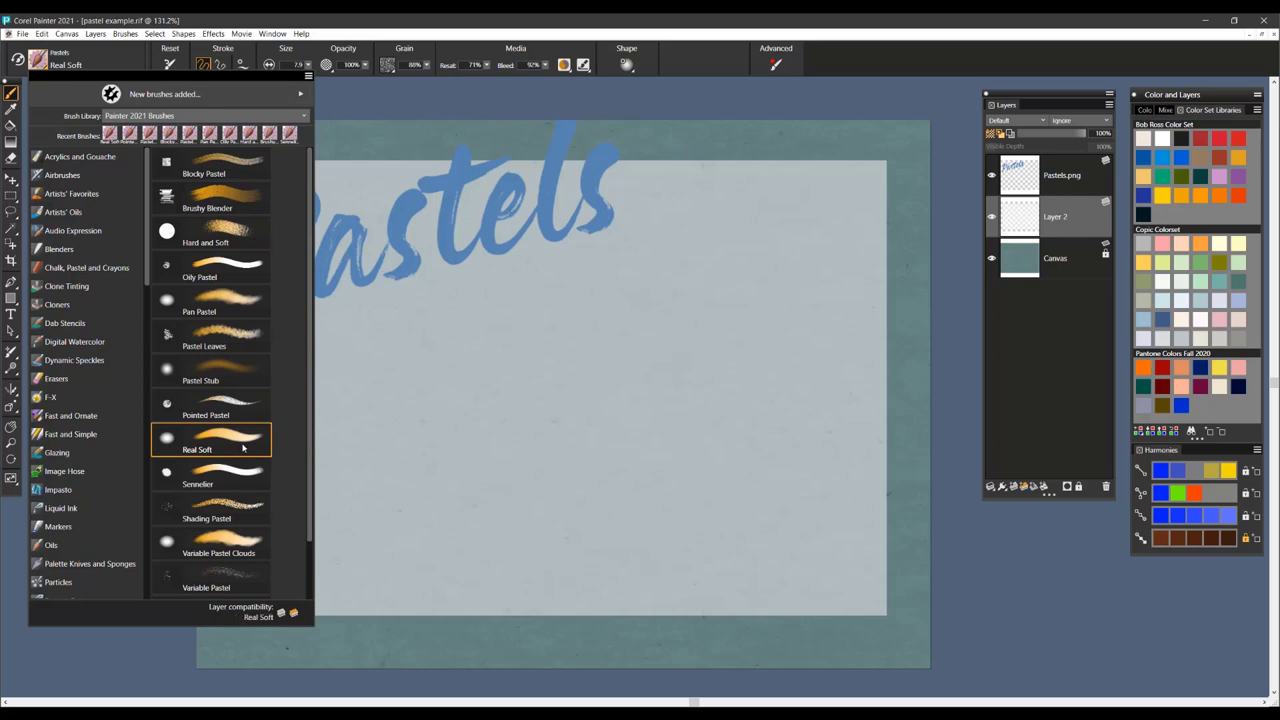
left_click(237, 478)
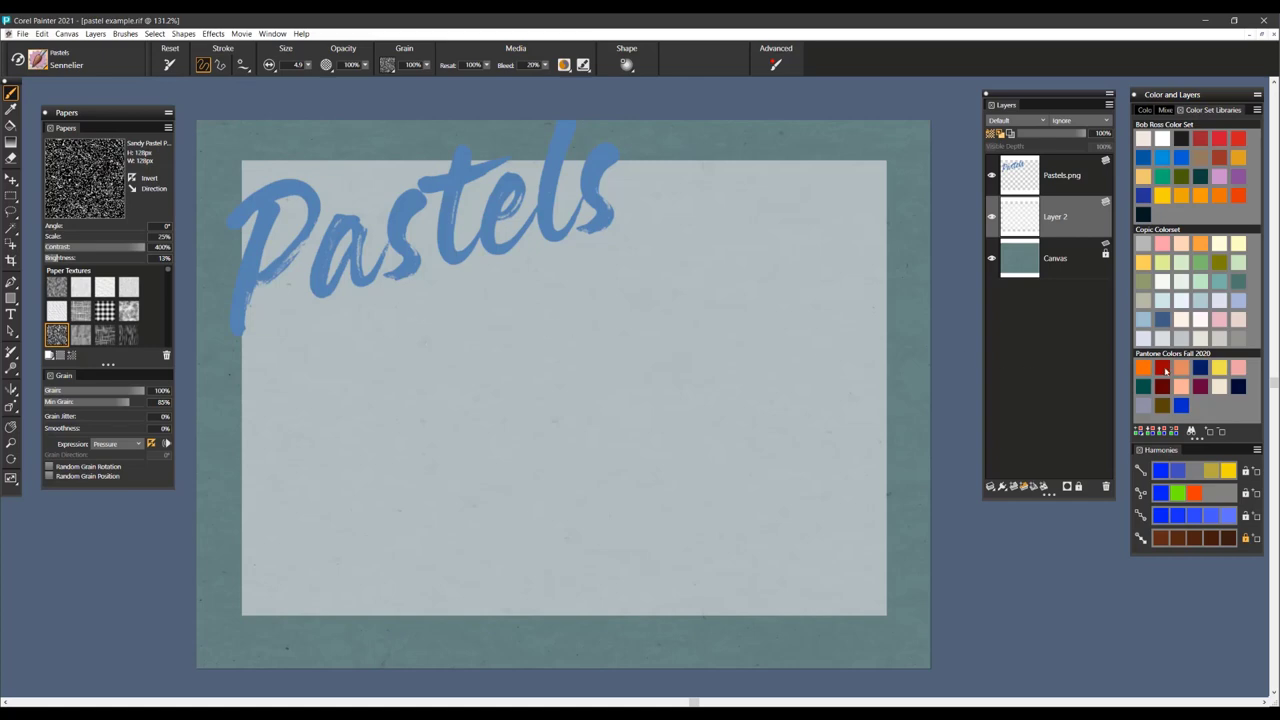
- Hatch a patch of diagonal red Sennelier strokes from Pantone Colors Fall 2020 below the title
left_click(1163, 368)
mouse_move(500, 309)
left_mouse_down()
mouse_move(404, 350)
mouse_move(421, 353)
left_mouse_up()
left_click_drag(535, 318, 422, 359)
mouse_move(554, 316)
left_mouse_down()
mouse_move(447, 357)
mouse_move(552, 318)
left_mouse_up()
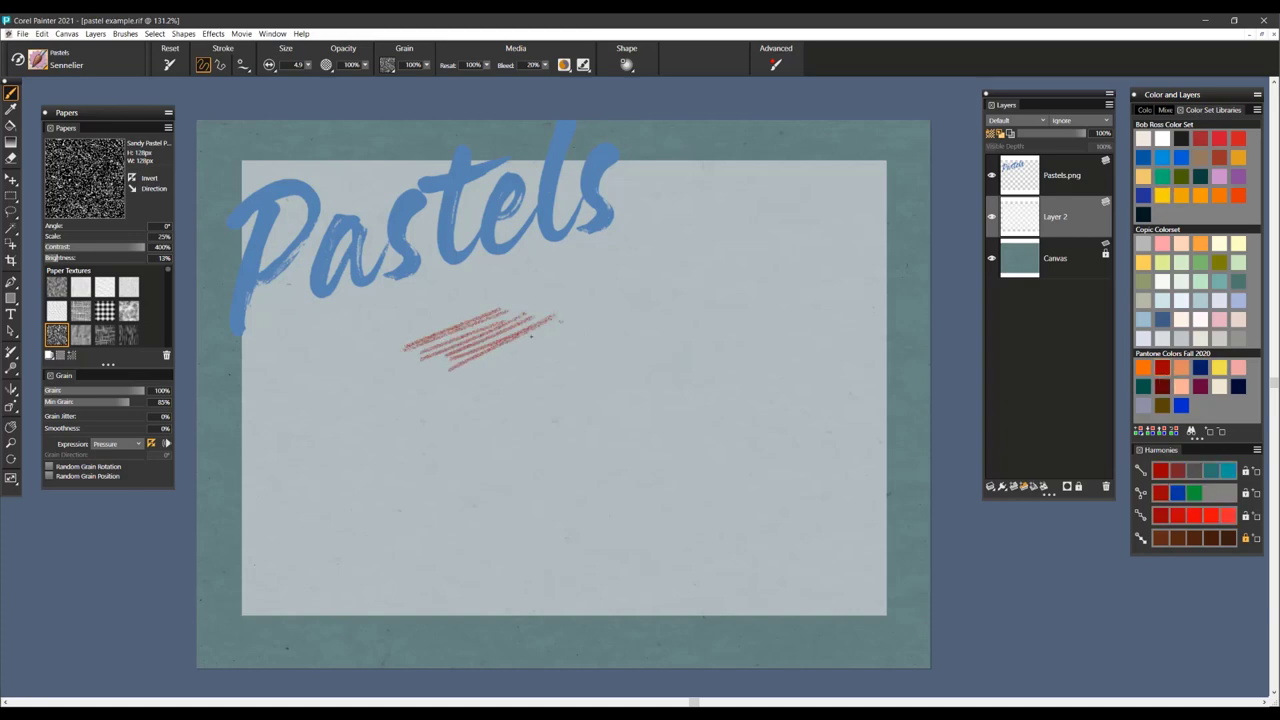
mouse_move(460, 370)
left_mouse_down()
mouse_move(582, 320)
mouse_move(488, 378)
left_mouse_up()
left_click_drag(506, 312, 604, 322)
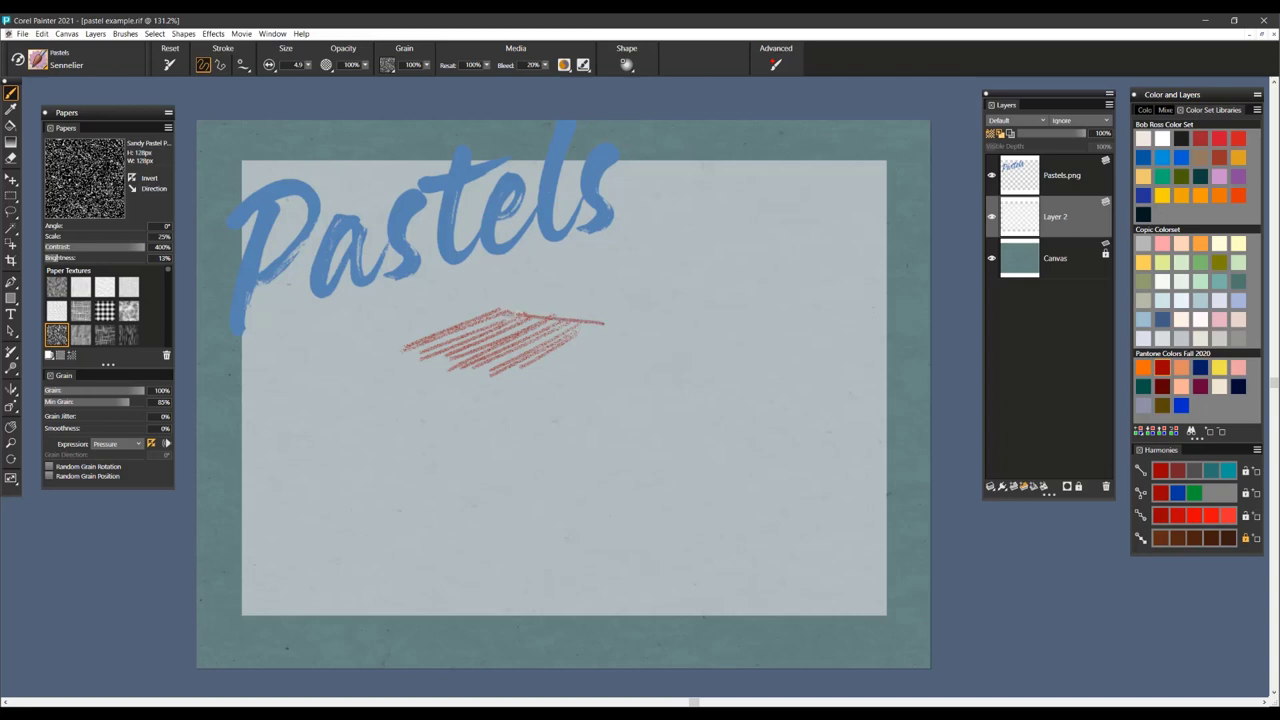
- Extend the red Sennelier hatching into a wider slanted patch and outline its lower and outer edges
left_click_drag(464, 328, 382, 366)
left_click_drag(474, 326, 390, 372)
left_click_drag(512, 316, 408, 368)
left_click_drag(368, 378, 542, 378)
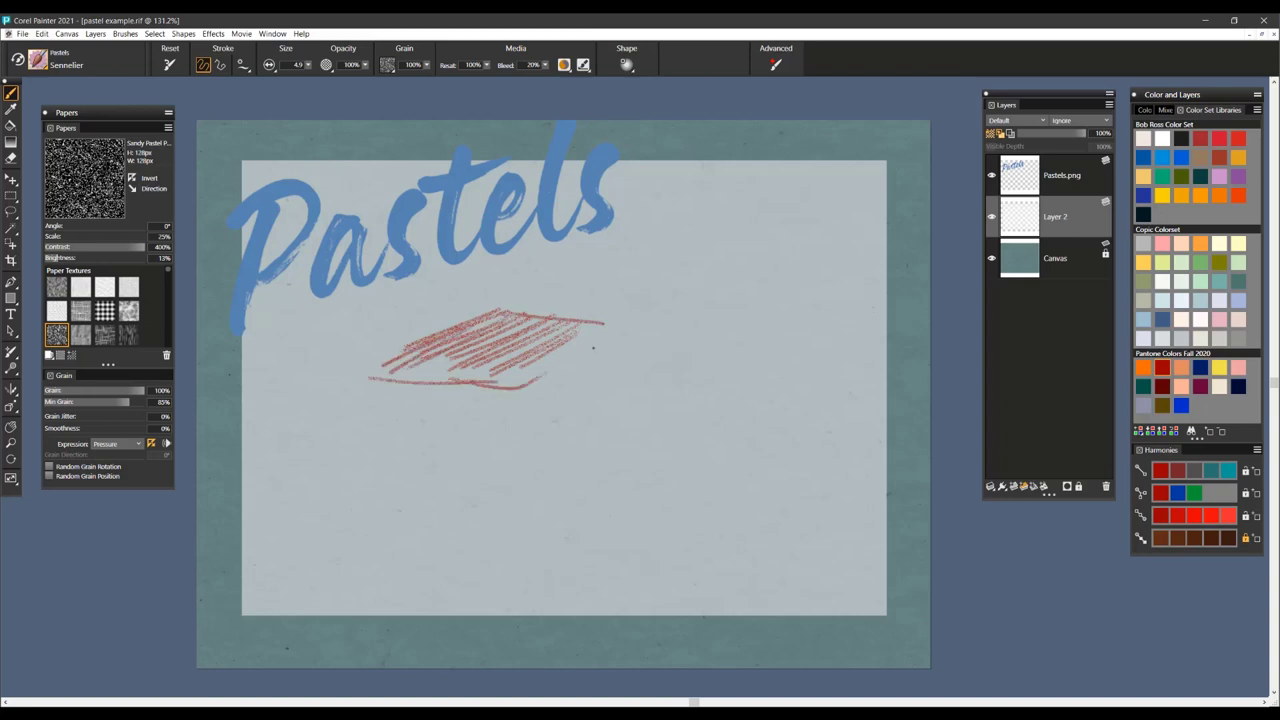
mouse_move(612, 330)
left_mouse_down()
mouse_move(562, 372)
mouse_move(650, 332)
left_mouse_up()
left_click_drag(646, 334, 582, 390)
left_click_drag(506, 390, 568, 388)
left_click_drag(590, 334, 490, 394)
mouse_move(488, 324)
left_mouse_down()
mouse_move(418, 364)
mouse_move(436, 374)
left_mouse_up()
left_click_drag(526, 342, 486, 378)
- Layer diagonal yellow Sennelier strokes from the Copic Colorset between the red hatch lines across the patch
left_click(1143, 262)
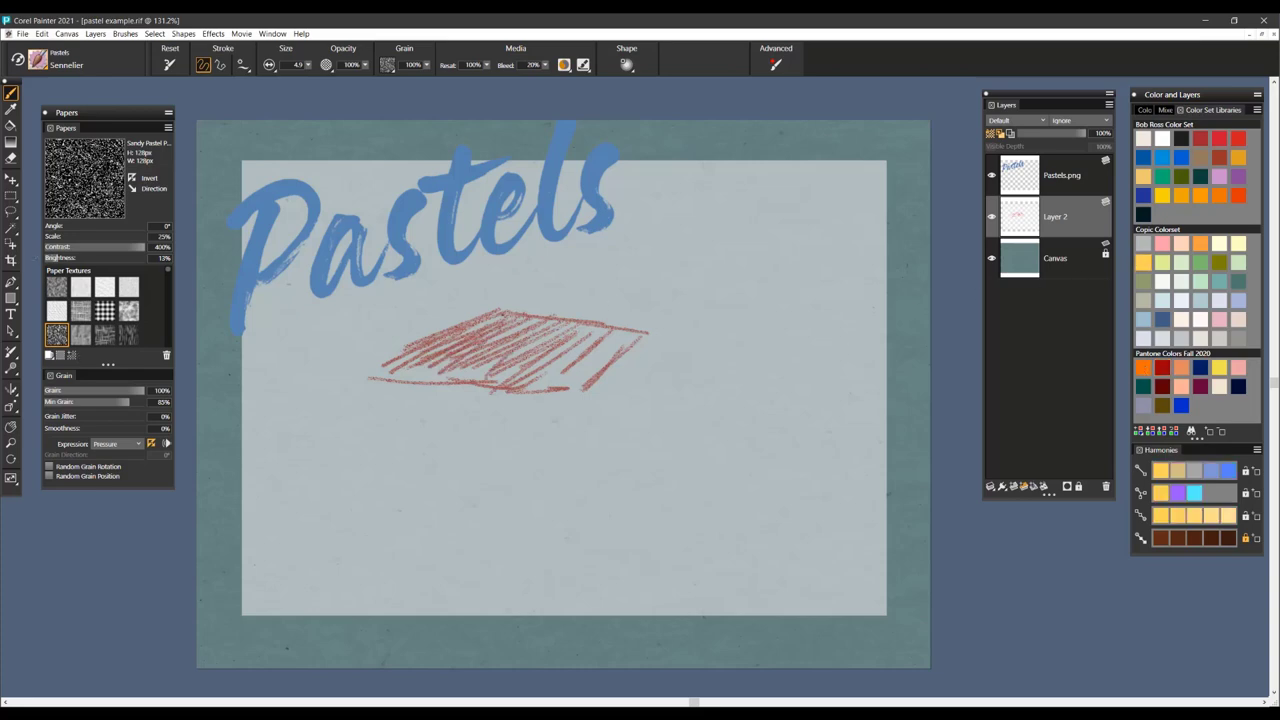
mouse_move(488, 324)
left_mouse_down()
mouse_move(436, 360)
mouse_move(442, 370)
left_mouse_up()
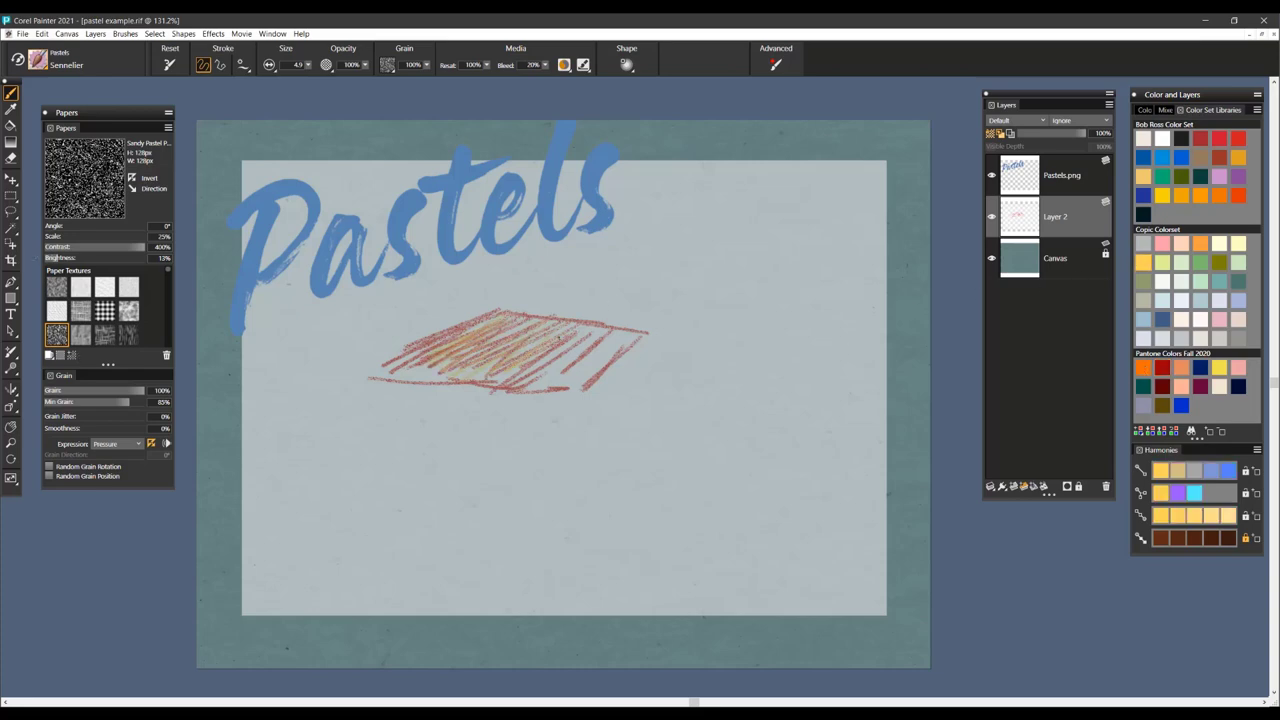
left_click_drag(558, 337, 516, 374)
left_click_drag(600, 338, 562, 382)
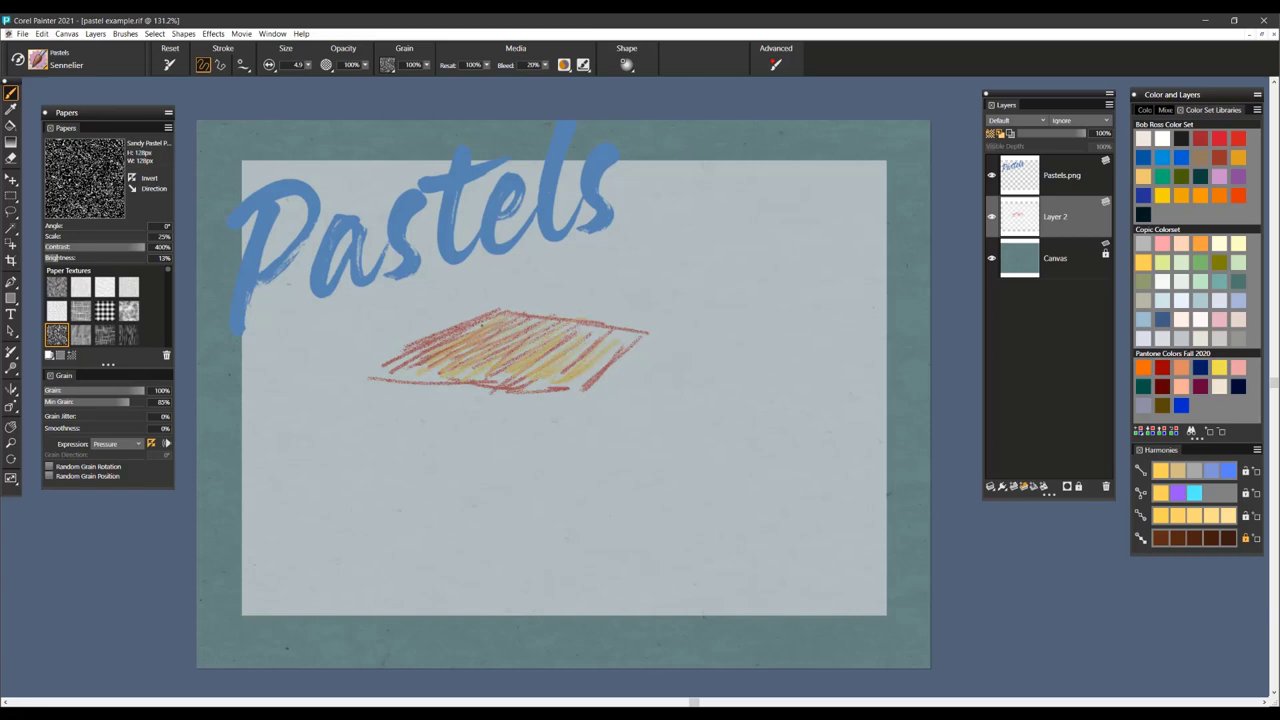
left_click_drag(450, 341, 410, 366)
left_click_drag(468, 324, 394, 362)
- Rework the yellow-filled patch with red hatching from Pantone Colors Fall 2020 and reinforce its bottom edge
left_click(1161, 368)
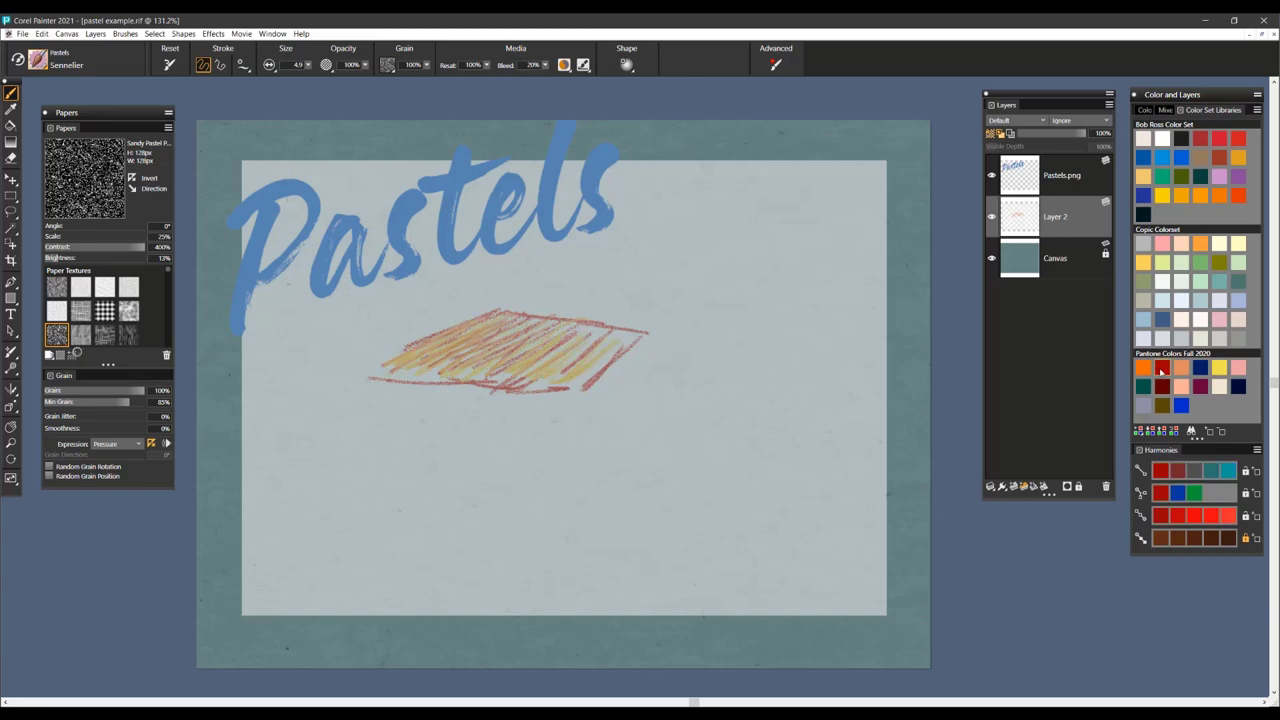
left_click_drag(500, 327, 428, 358)
left_click_drag(476, 322, 386, 369)
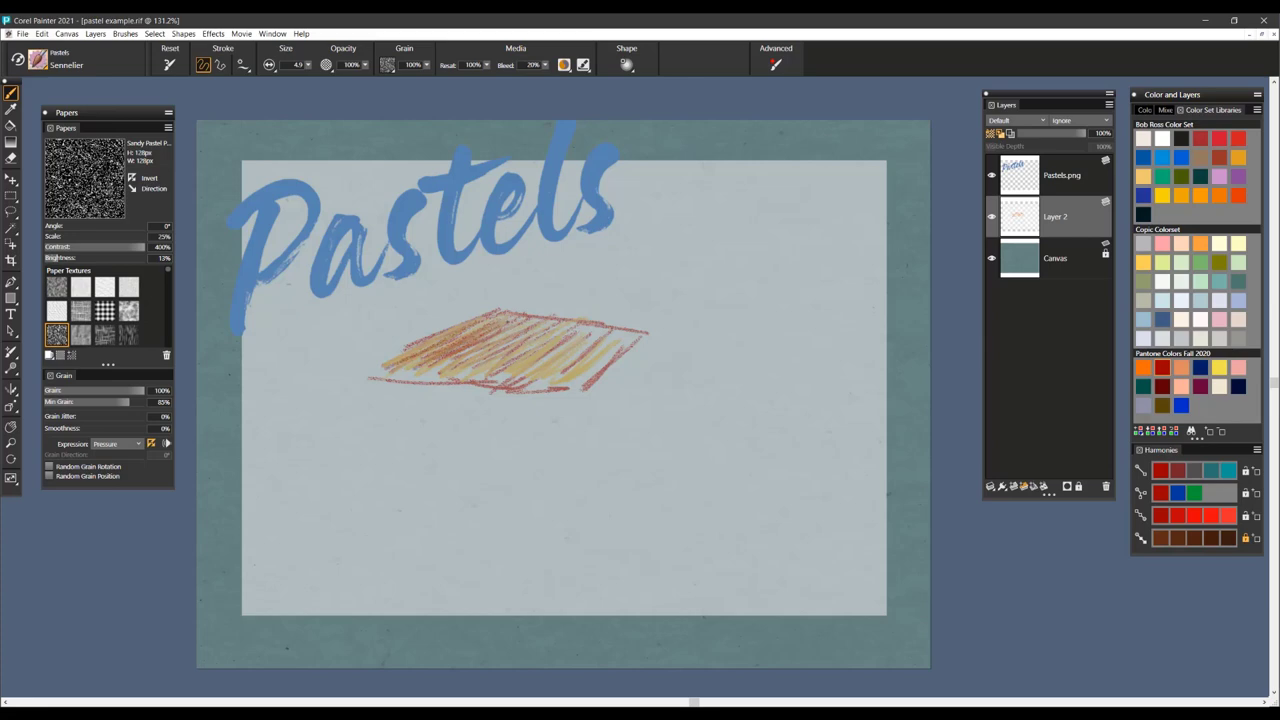
left_click_drag(530, 322, 460, 370)
mouse_move(516, 340)
left_mouse_down()
mouse_move(458, 377)
mouse_move(488, 374)
left_mouse_up()
left_click_drag(554, 333, 502, 376)
left_click_drag(590, 321, 510, 377)
left_click_drag(548, 353, 522, 371)
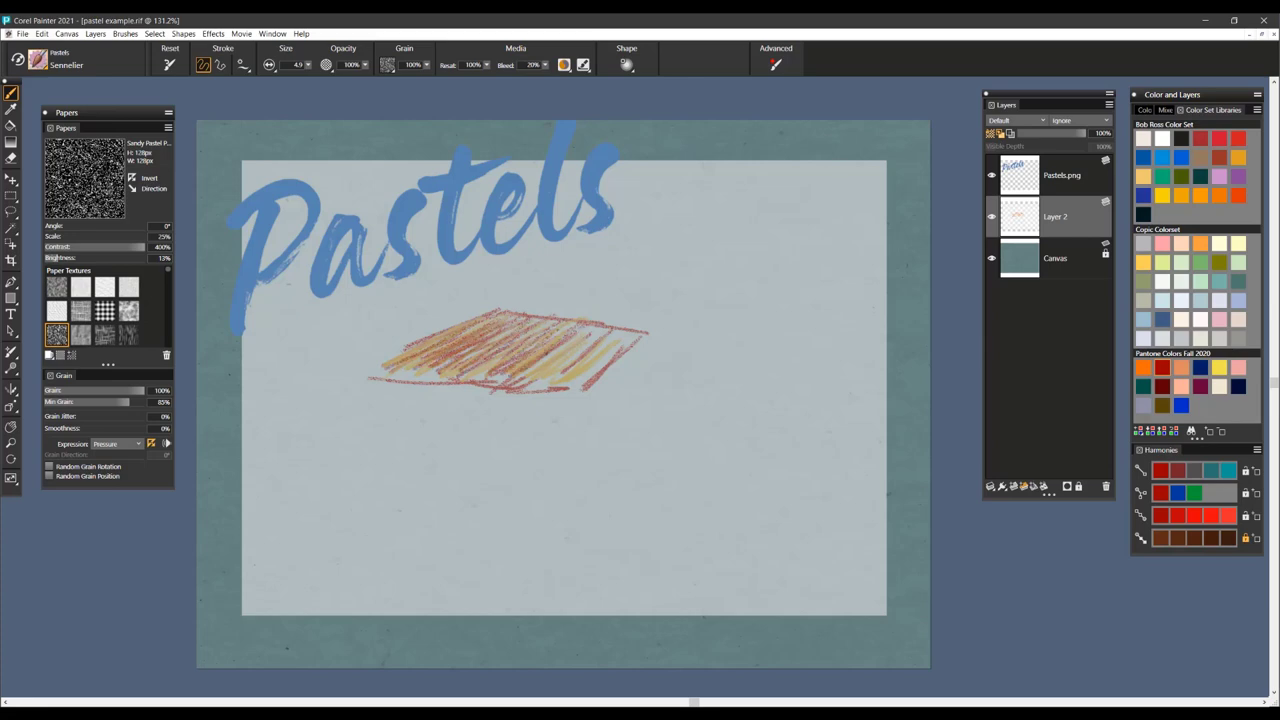
mouse_move(584, 337)
left_mouse_down()
mouse_move(532, 377)
mouse_move(552, 374)
left_mouse_up()
mouse_move(612, 336)
left_mouse_down()
mouse_move(566, 372)
mouse_move(578, 382)
left_mouse_up()
mouse_move(596, 374)
left_mouse_down()
mouse_move(568, 388)
mouse_move(404, 390)
left_mouse_up()
left_click_drag(512, 376, 468, 382)
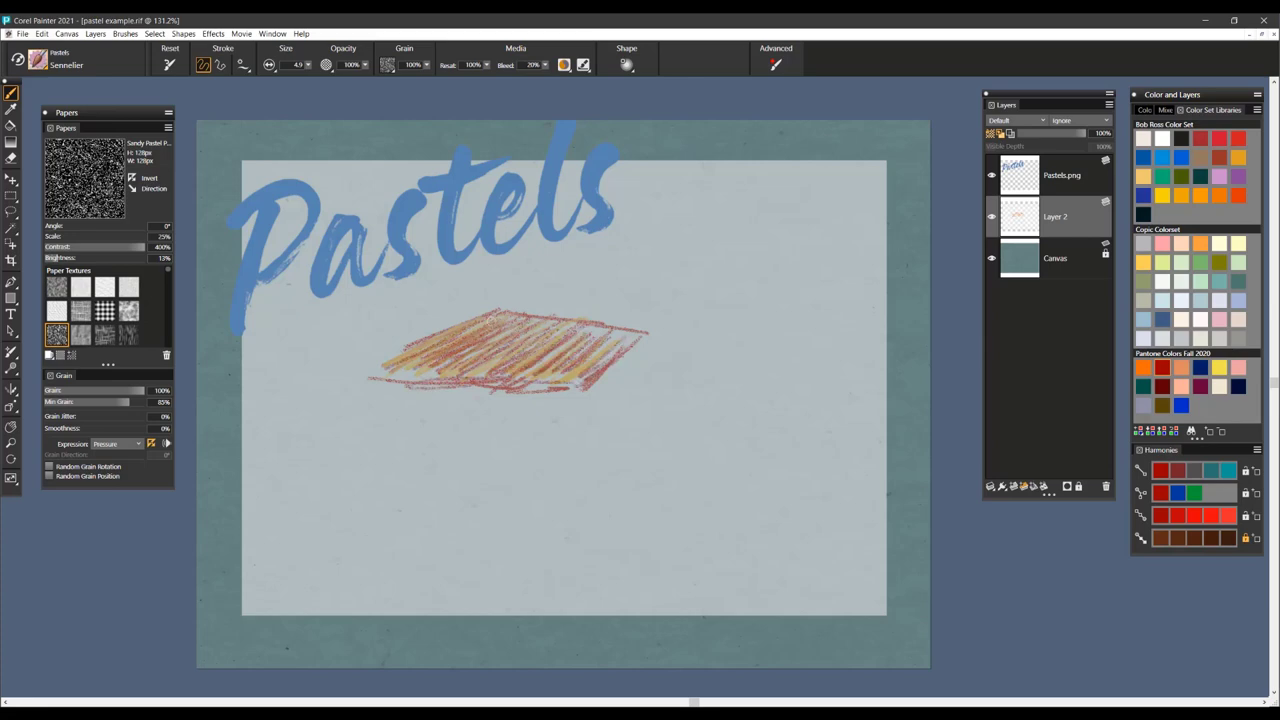
left_click_drag(436, 336, 364, 380)
- Touch up the patch with yellow and red, and hatch over it in the teal harmony of the red
left_click(1144, 264)
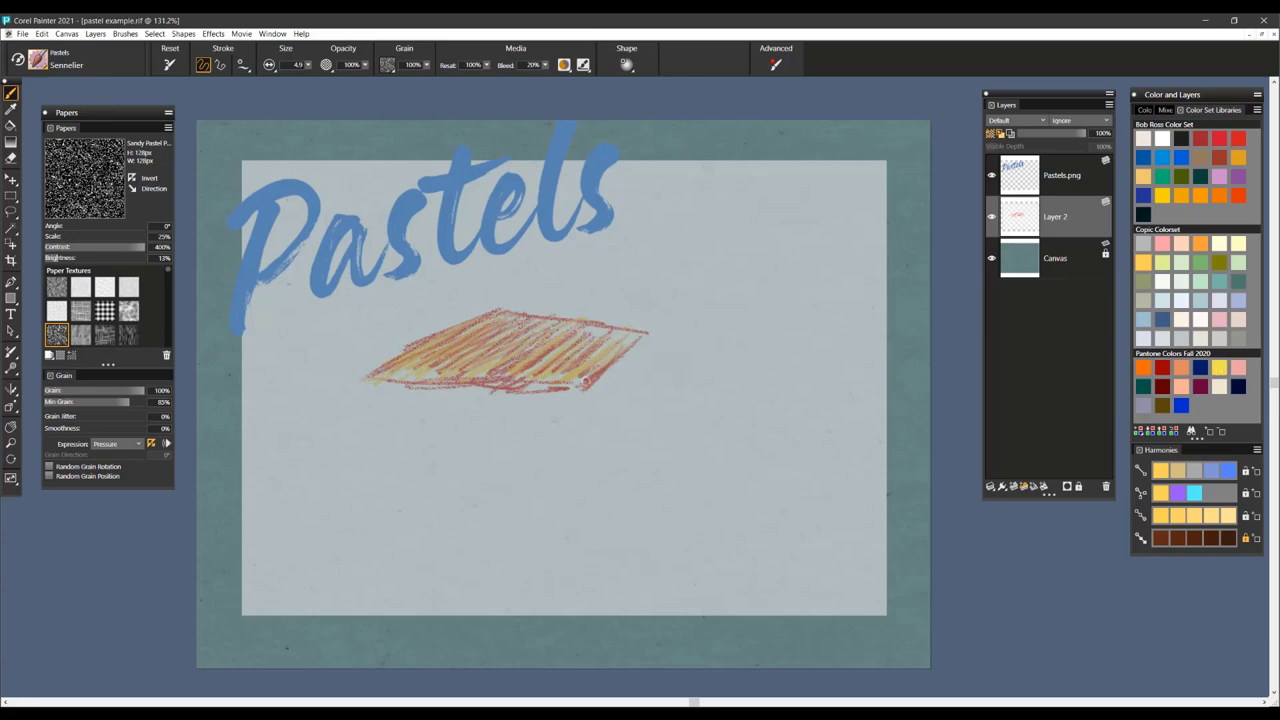
left_click(1160, 368)
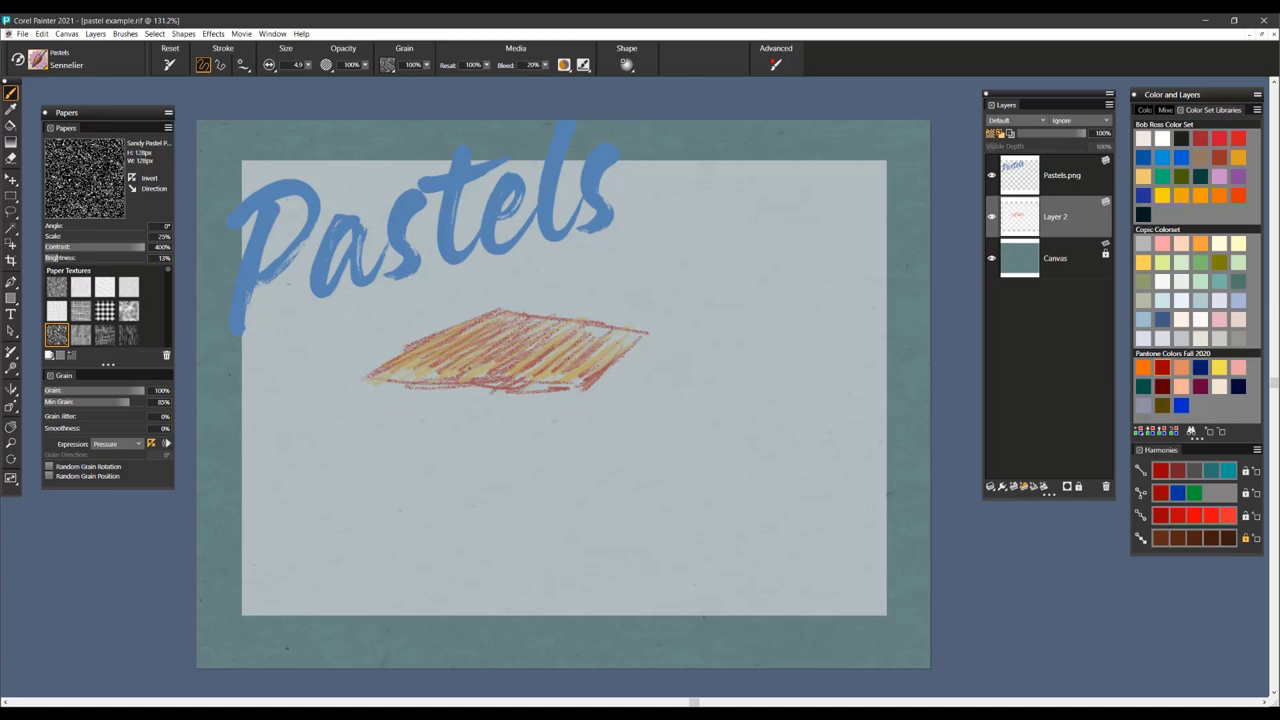
left_click(1229, 471)
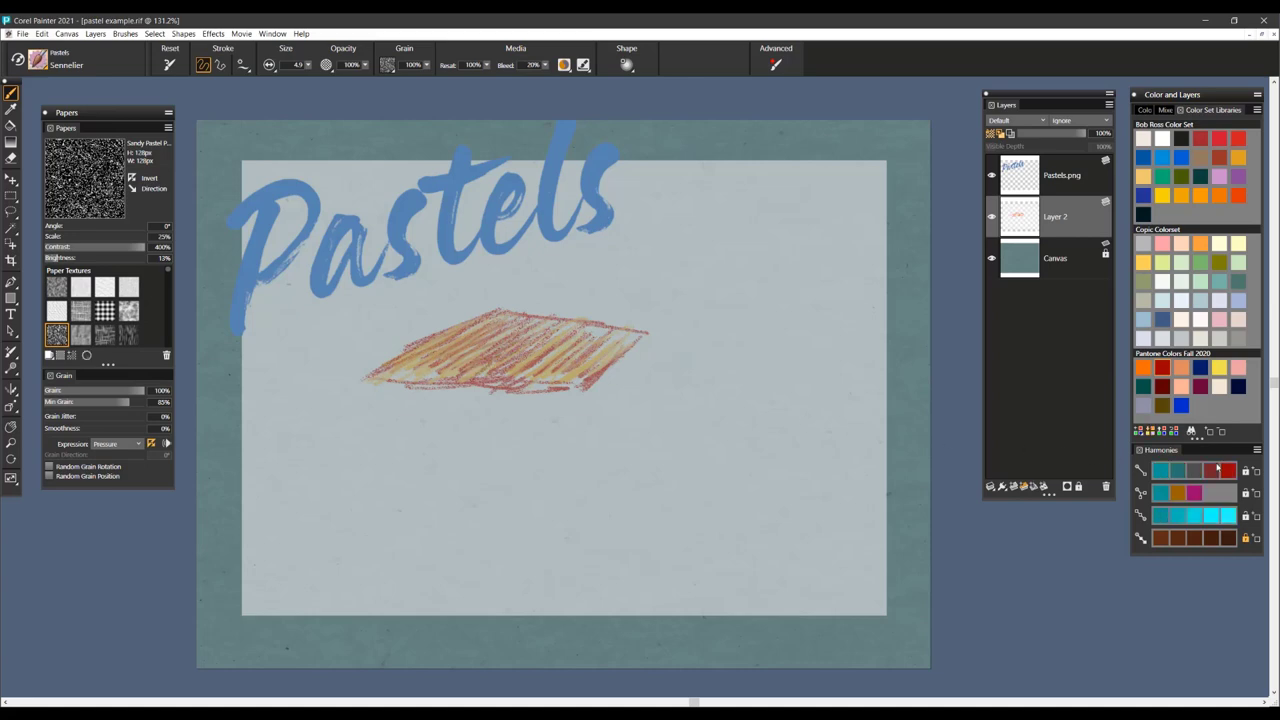
mouse_move(567, 331)
left_mouse_down()
mouse_move(535, 352)
mouse_move(555, 362)
mouse_move(536, 369)
mouse_move(445, 335)
mouse_move(385, 375)
left_mouse_up()
- Enlarge the Sennelier brush to 45.1 and paint a wide teal band beside the hatched patch
left_click_drag(669, 337, 699, 337)
mouse_move(612, 282)
left_mouse_down()
mouse_move(812, 280)
mouse_move(610, 300)
mouse_move(815, 310)
left_mouse_up()
mouse_move(625, 290)
left_mouse_down()
mouse_move(700, 295)
mouse_move(630, 315)
mouse_move(812, 325)
mouse_move(689, 346)
mouse_move(693, 320)
mouse_move(800, 315)
left_mouse_up()
- Add wide Sennelier bands in Copic yellow and orange around the teal one, with a Pantone red band beneath
left_click(1146, 264)
left_click(1200, 243)
mouse_move(772, 266)
left_mouse_down()
mouse_move(636, 256)
mouse_move(808, 244)
left_mouse_up()
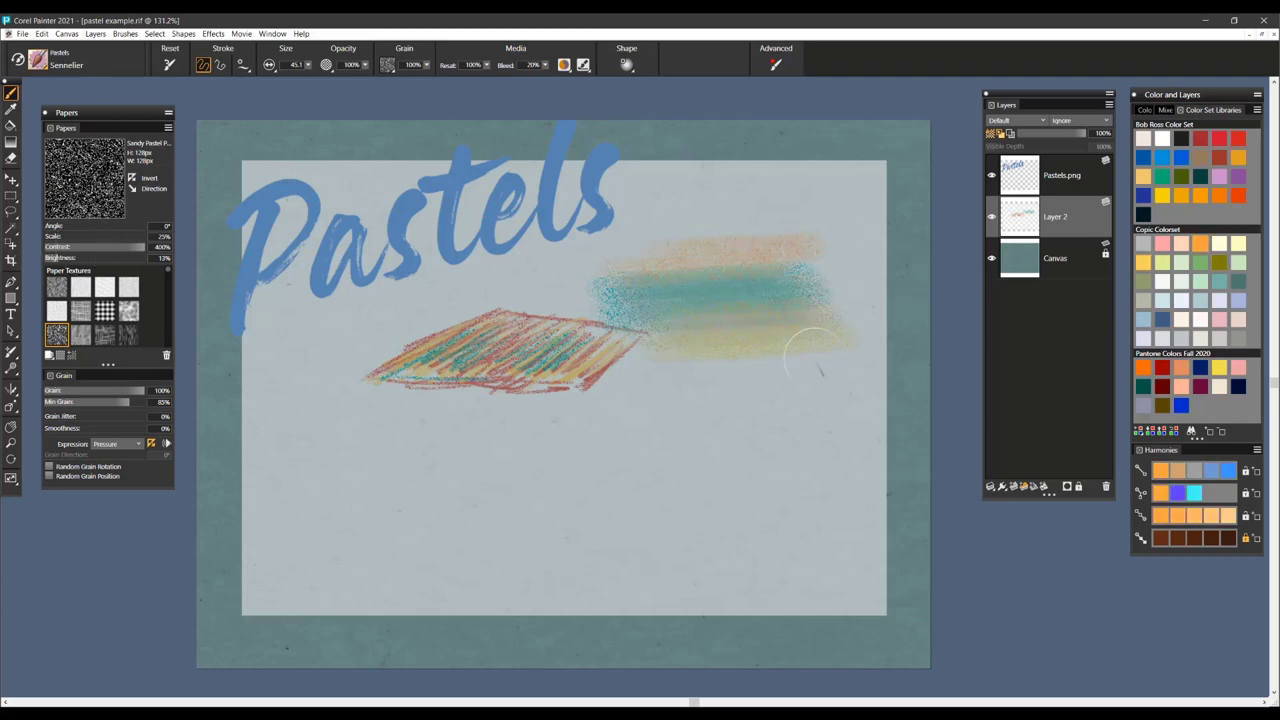
mouse_move(806, 343)
left_mouse_down()
mouse_move(655, 365)
mouse_move(760, 370)
mouse_move(735, 395)
left_mouse_up()
left_click(1161, 367)
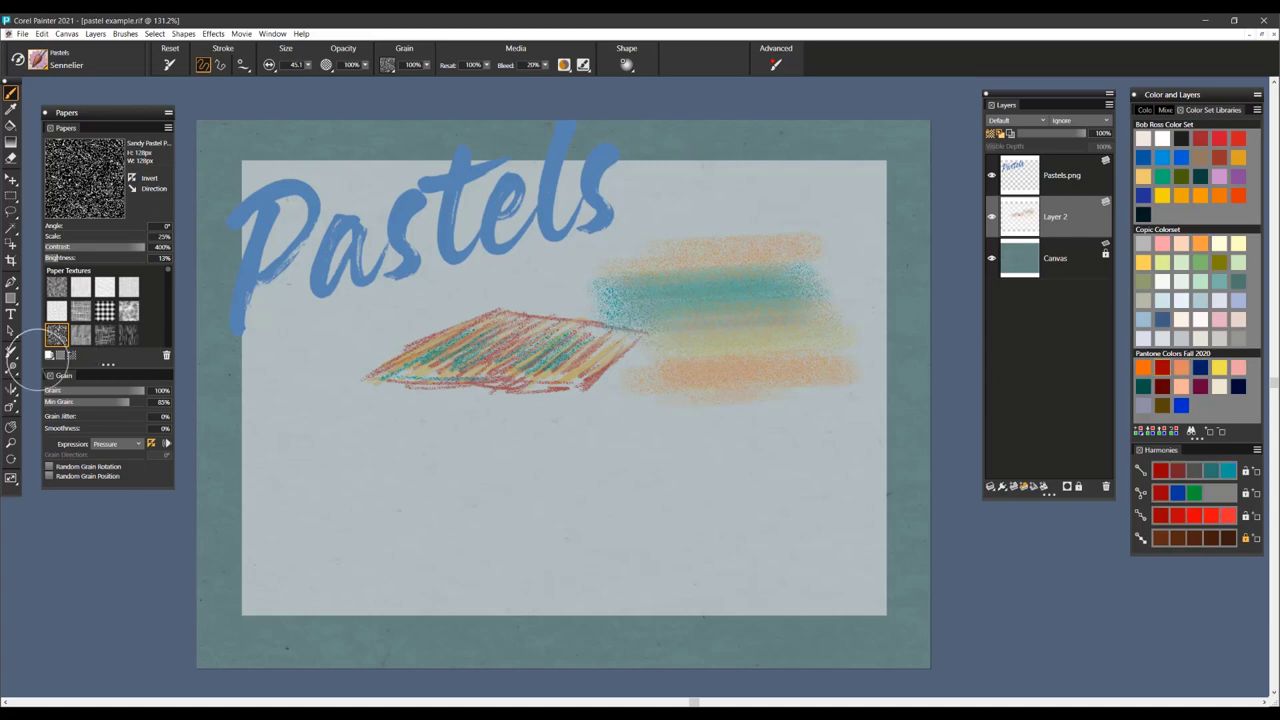
left_click_drag(866, 386, 796, 407)
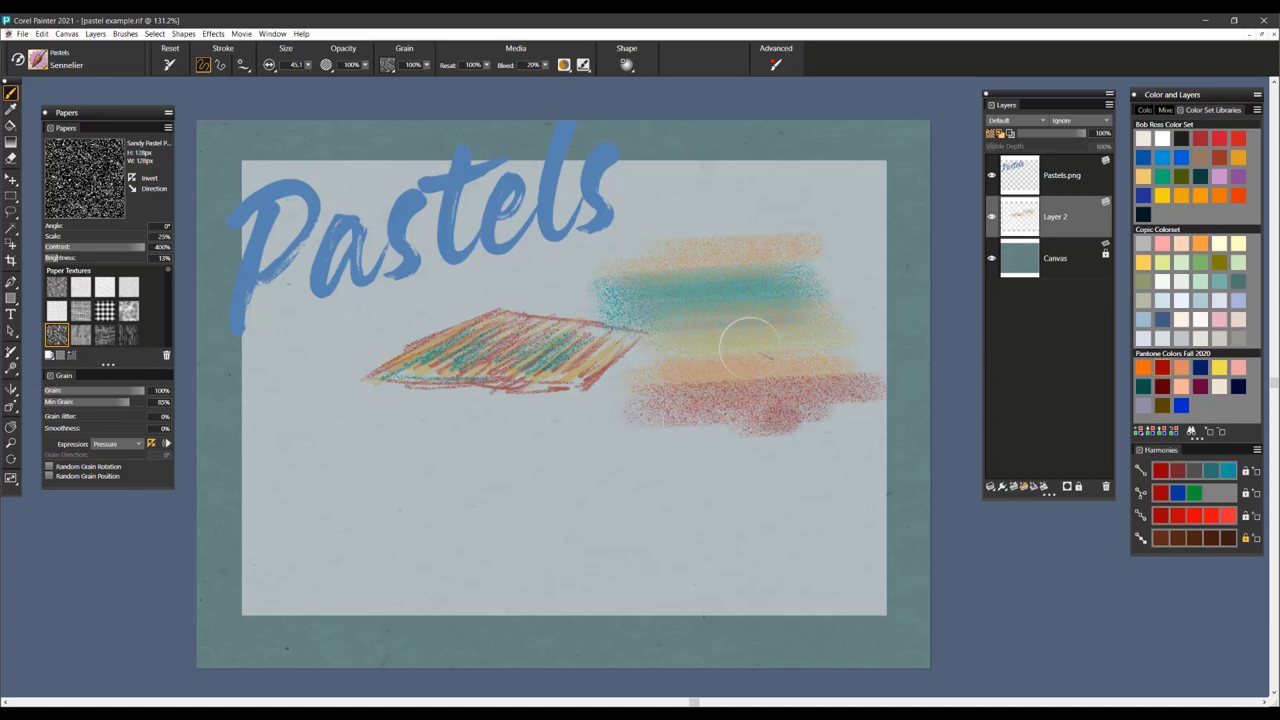
- Clear all strokes from Layer 2 and choose the Shading Pastel variant
key("ctrl+alt+0")
key("p")
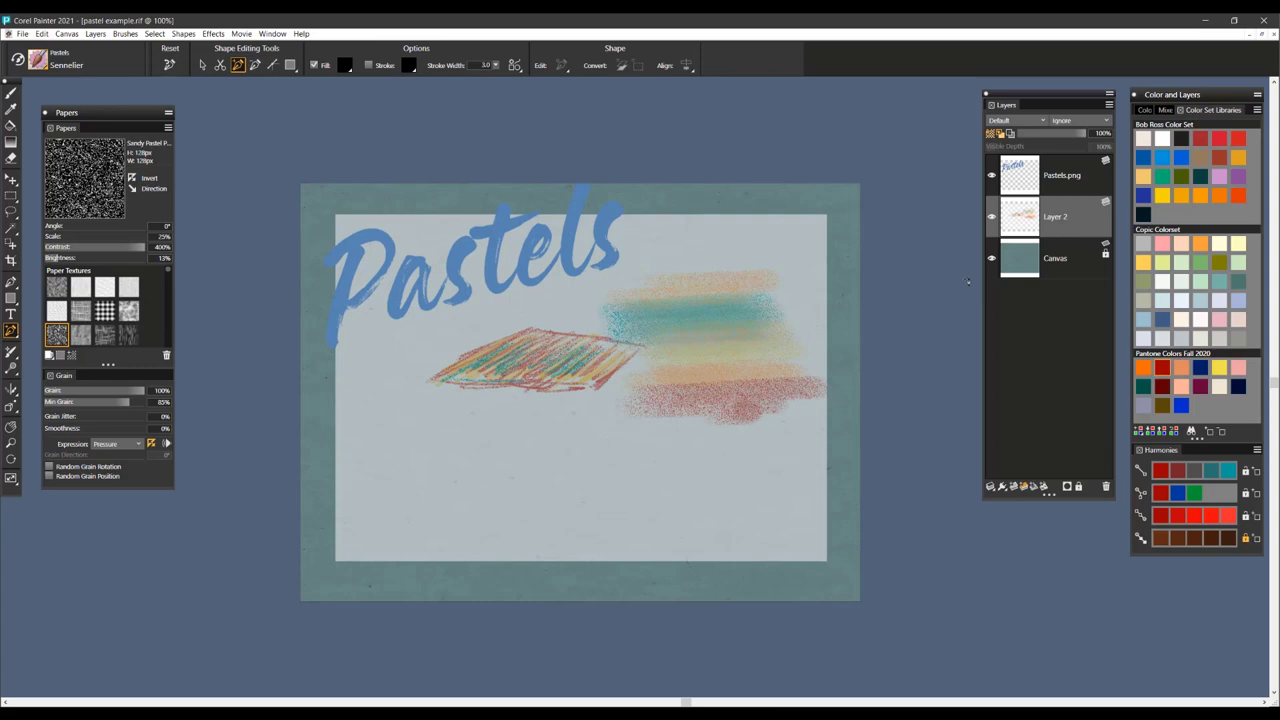
key("b")
scroll(600, 380, "up", 3)
scroll(600, 380, "down", 2)
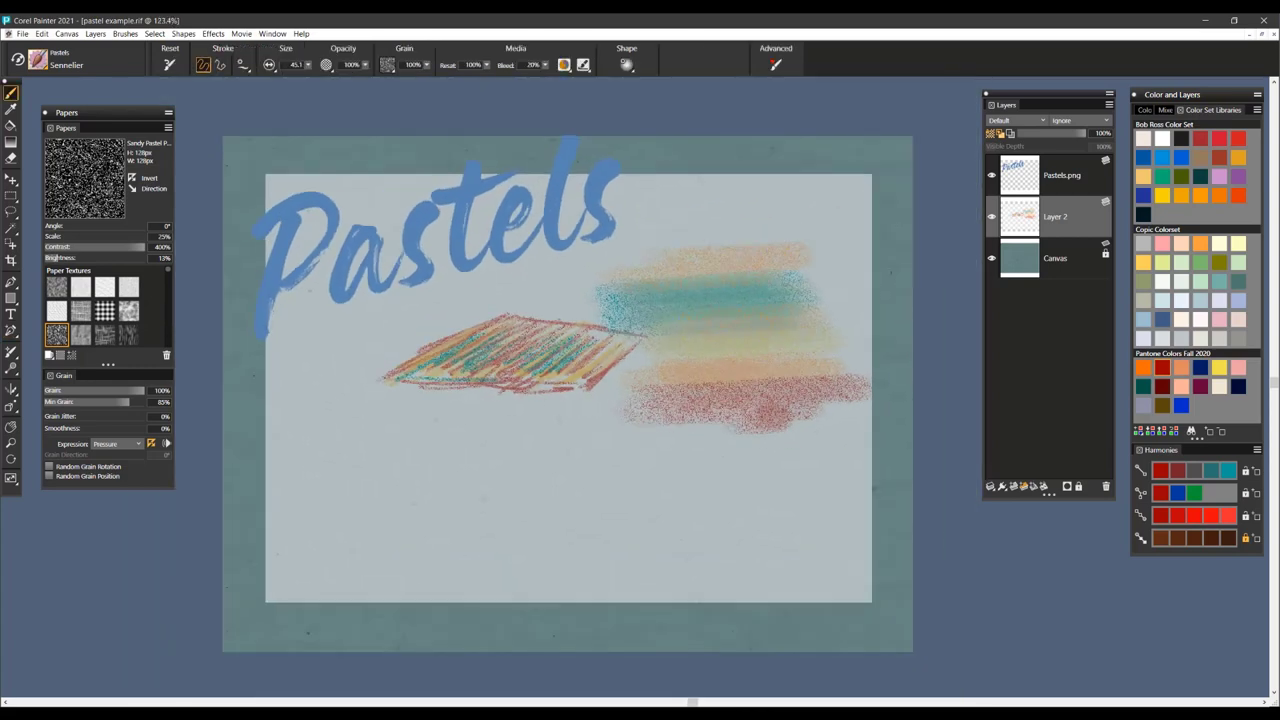
key("ctrl+a")
key("Delete")
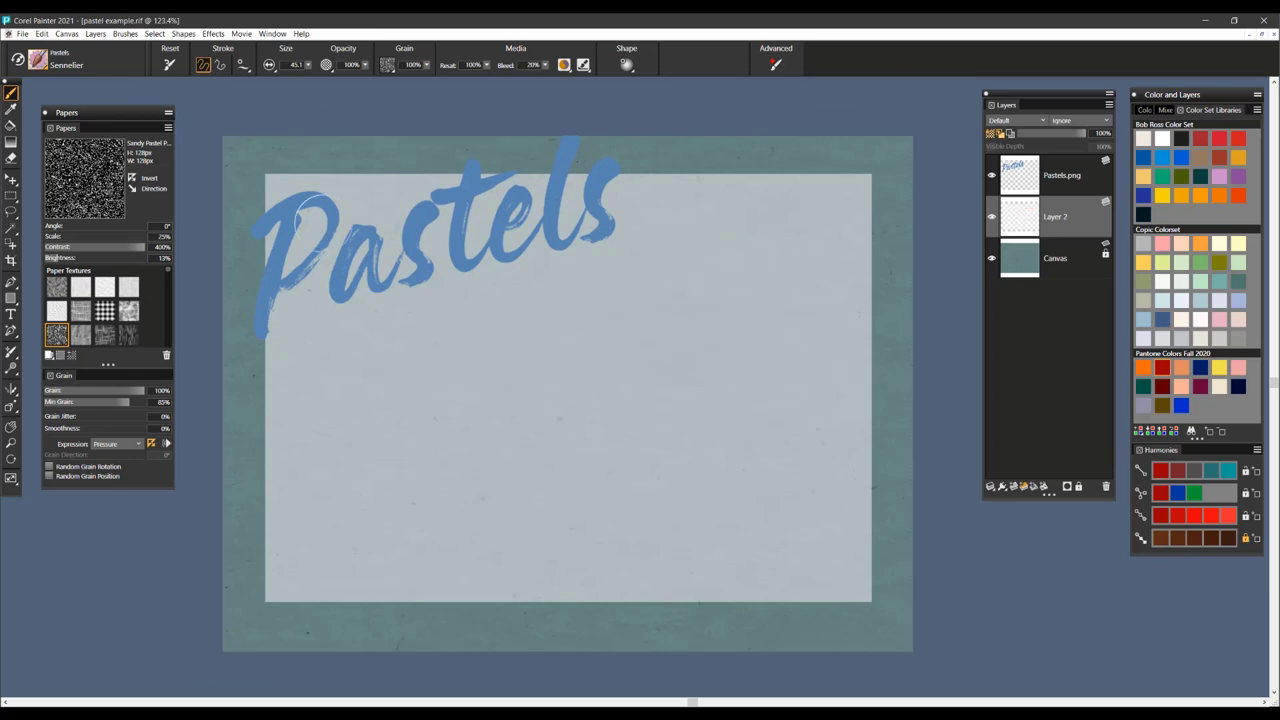
left_click(38, 62)
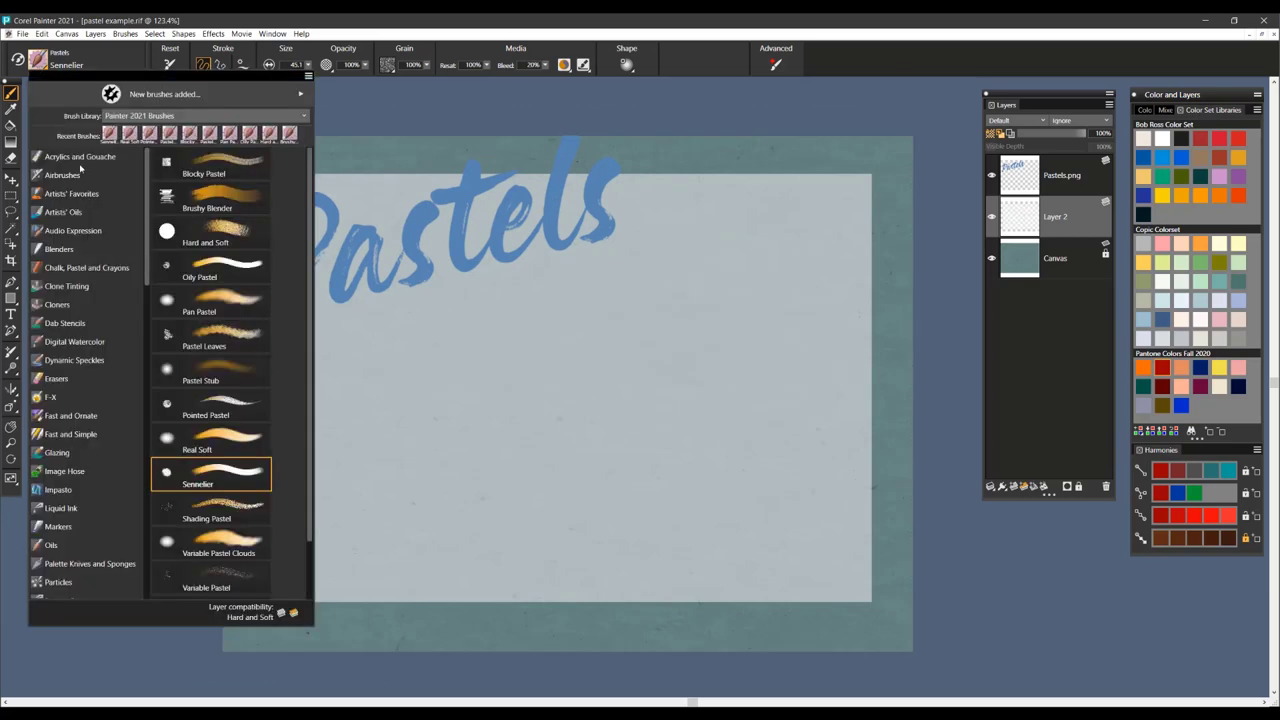
left_click(220, 510)
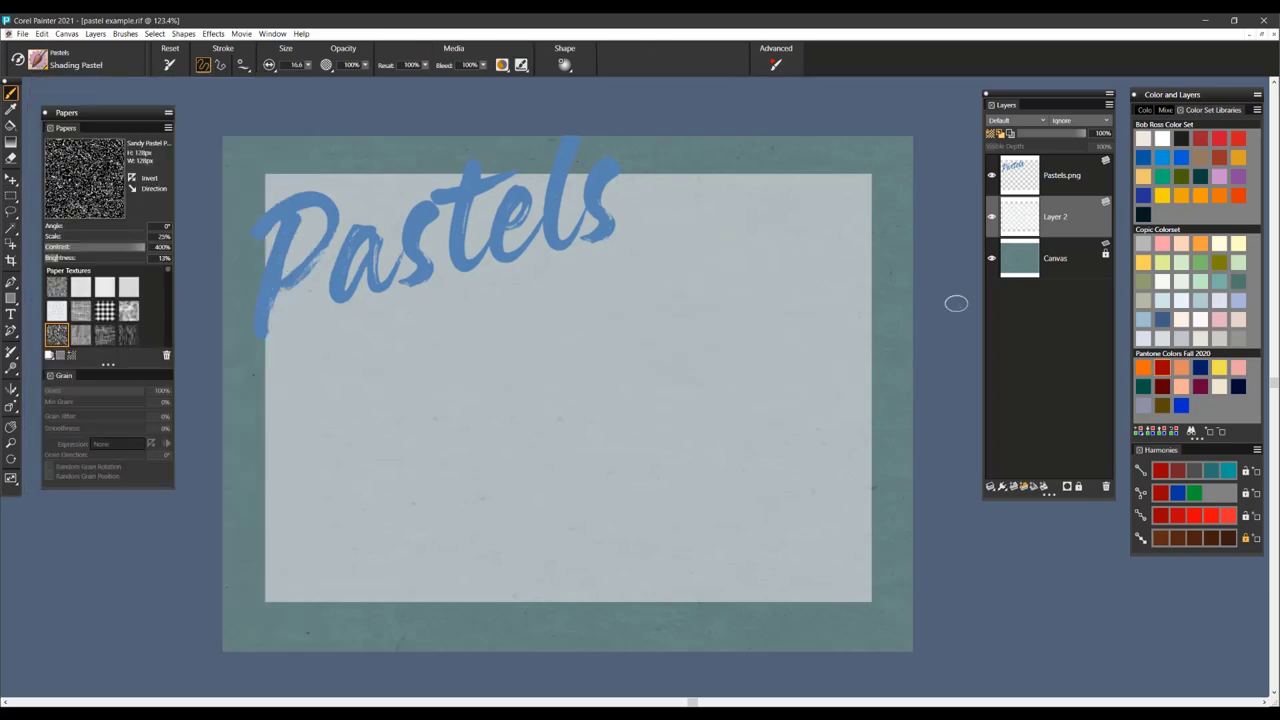
- Scribble a bright blue Shading Pastel patch below the title and smear its upper end with Resat set to 0%
left_click(1180, 405)
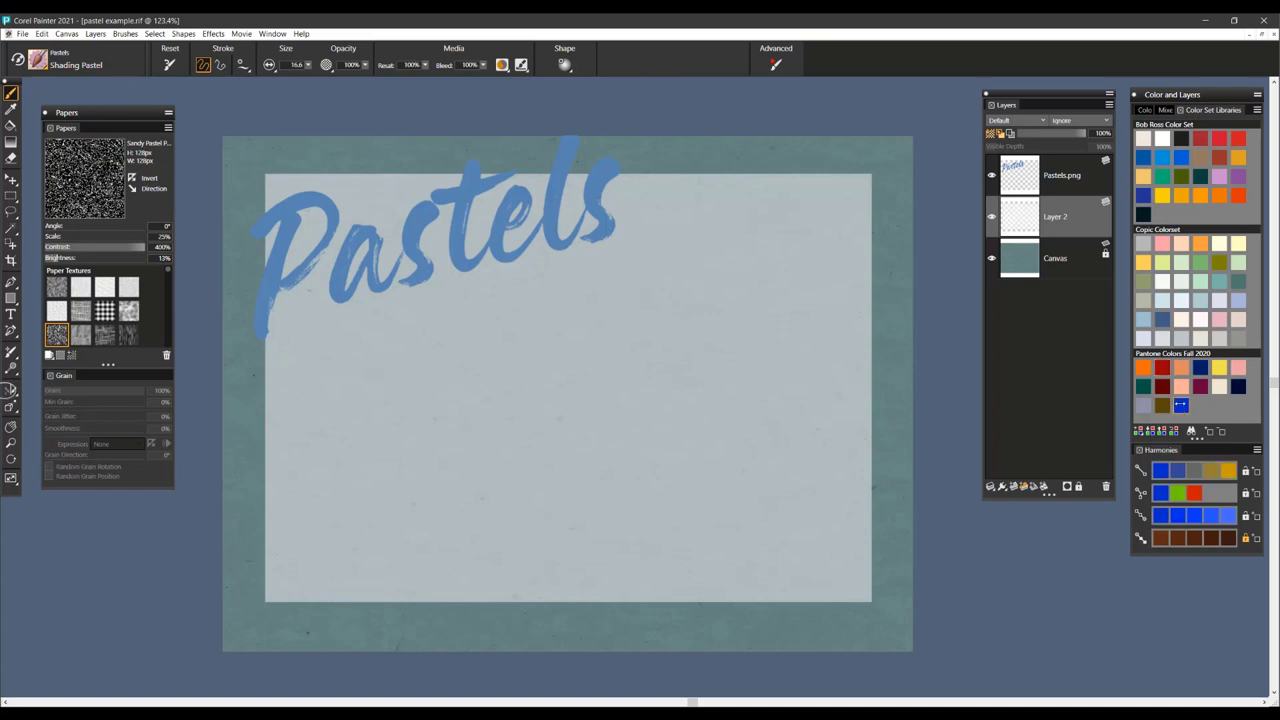
mouse_move(530, 347)
left_mouse_down()
mouse_move(499, 366)
mouse_move(567, 332)
mouse_move(495, 372)
mouse_move(565, 322)
mouse_move(494, 353)
mouse_move(509, 328)
mouse_move(479, 338)
mouse_move(531, 306)
mouse_move(565, 302)
mouse_move(595, 328)
mouse_move(605, 308)
mouse_move(543, 375)
mouse_move(499, 395)
mouse_move(510, 338)
mouse_move(482, 372)
mouse_move(455, 375)
mouse_move(492, 386)
mouse_move(522, 303)
mouse_move(575, 302)
left_mouse_up()
left_click_drag(425, 65, 326, 72)
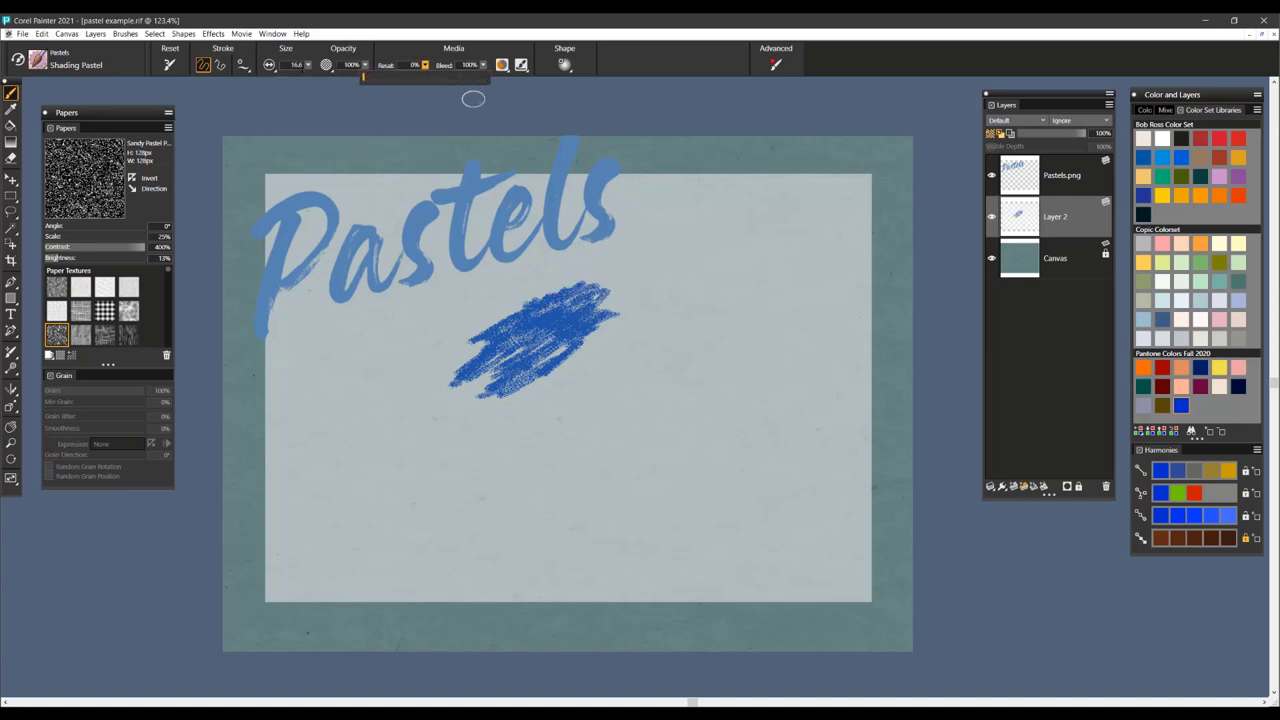
left_click_drag(600, 276, 558, 290)
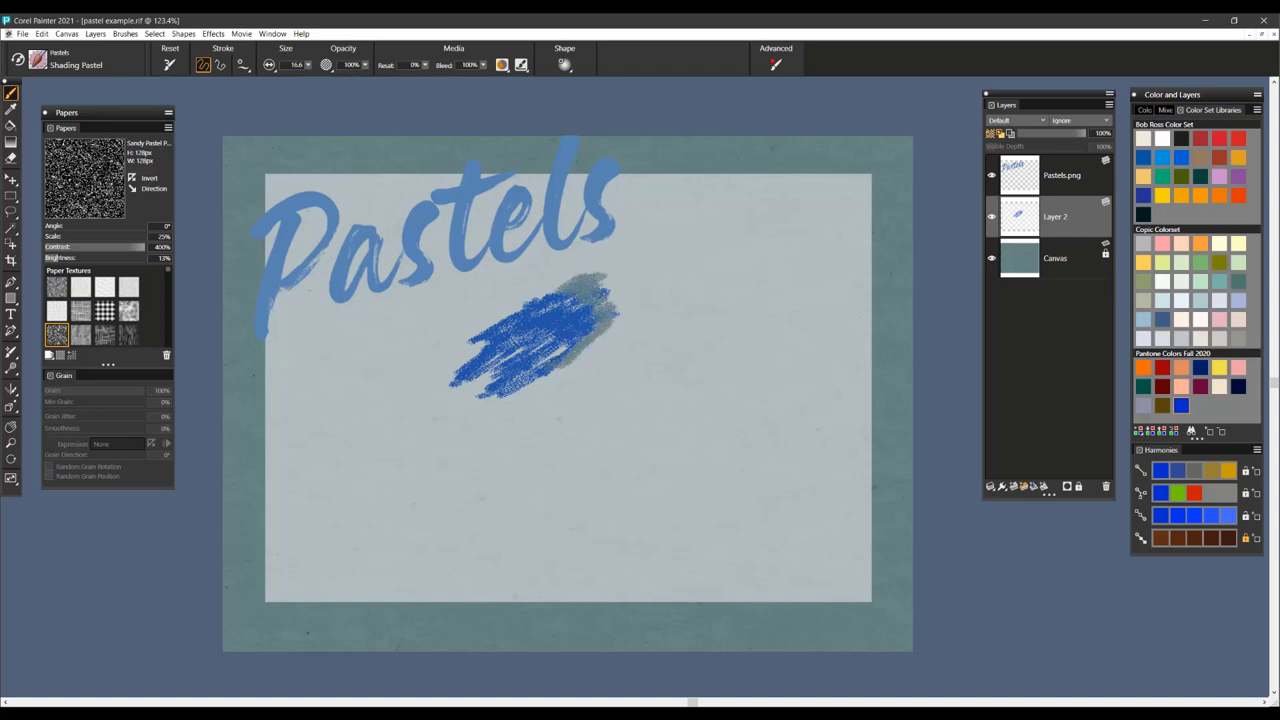
- Smear the blue patch with Bleed set to 8%, reset the brush and test it above the patch with Resat at 0%
left_click_drag(483, 65, 381, 66)
mouse_move(548, 300)
left_mouse_down()
mouse_move(608, 316)
mouse_move(550, 380)
mouse_move(490, 392)
mouse_move(478, 378)
mouse_move(540, 316)
mouse_move(486, 311)
left_mouse_up()
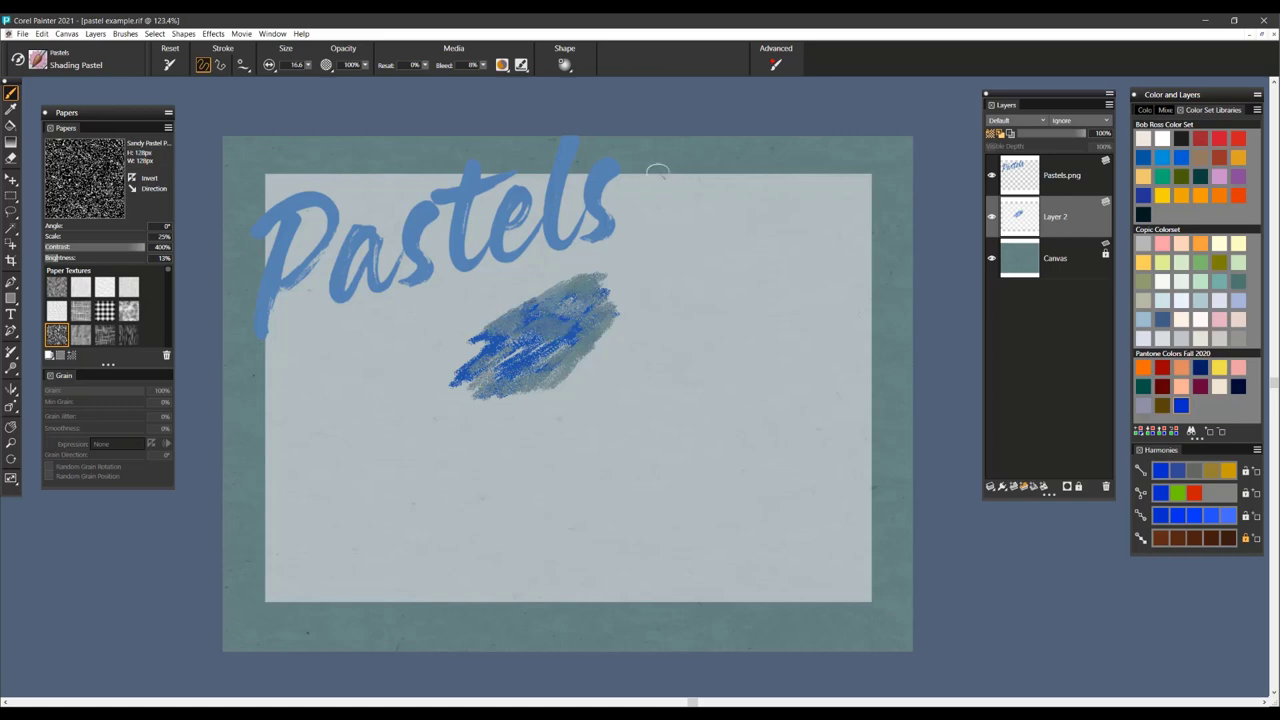
left_click(171, 66)
left_click_drag(425, 65, 299, 63)
- Choose the Variable Pastel Clouds variant and clear the Shading Pastel strokes from Layer 2
left_click(40, 63)
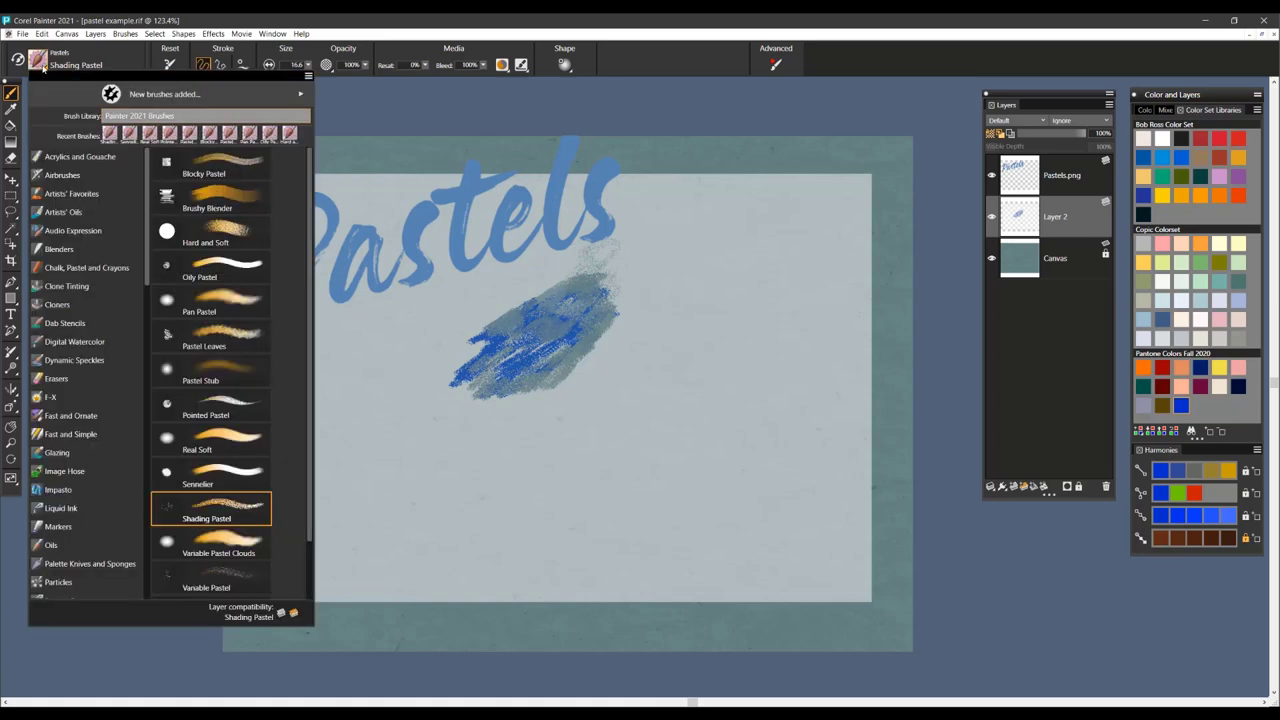
left_click(241, 541)
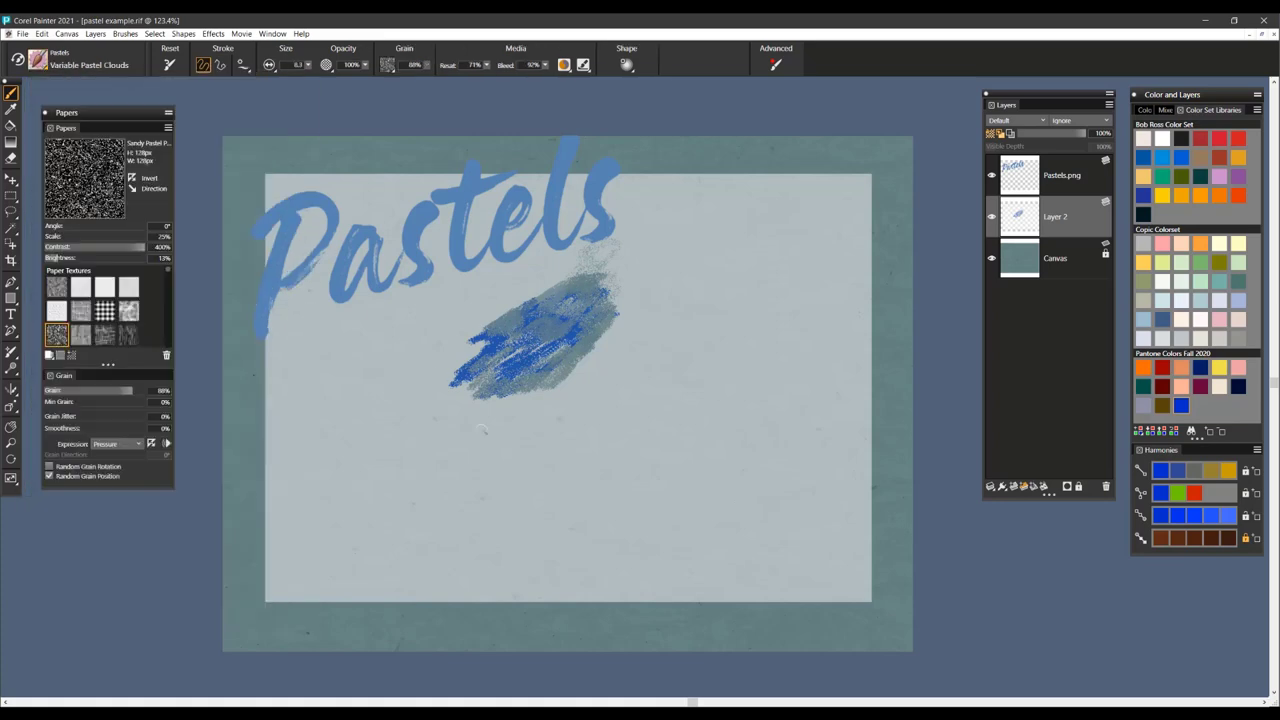
scroll(647, 390, "up", 3)
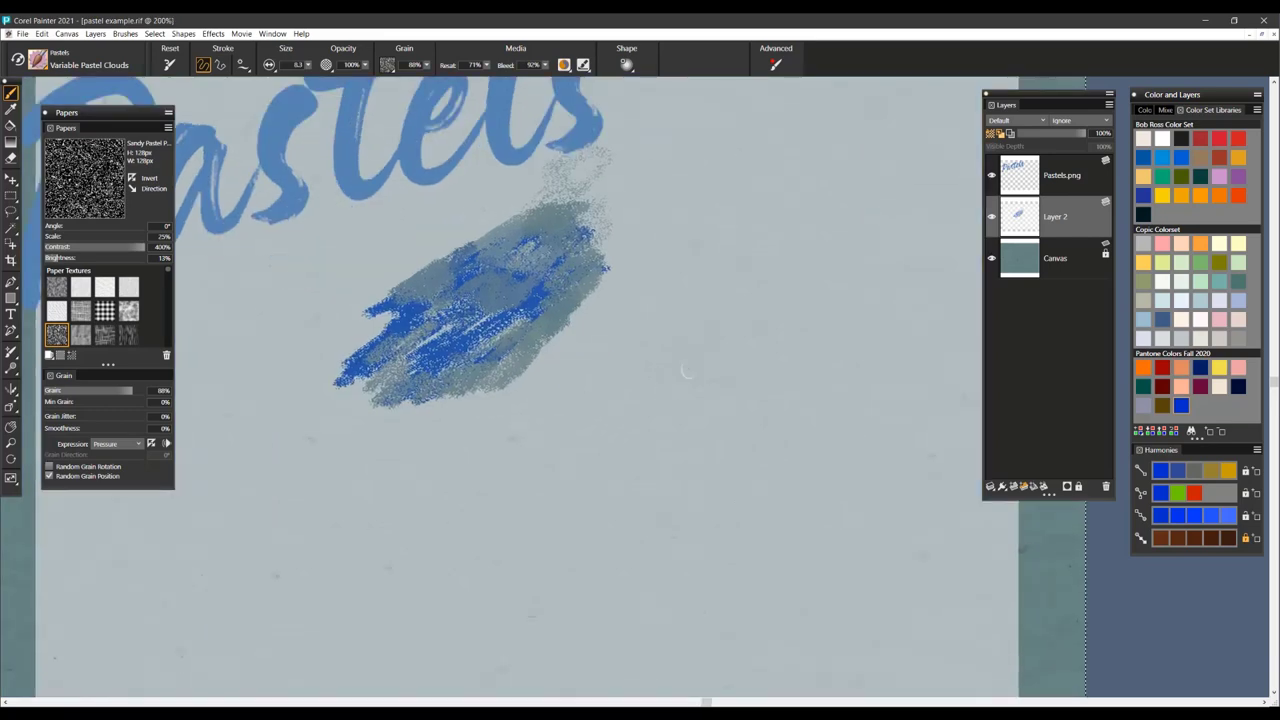
key("Delete")
scroll(687, 370, "down", 3)
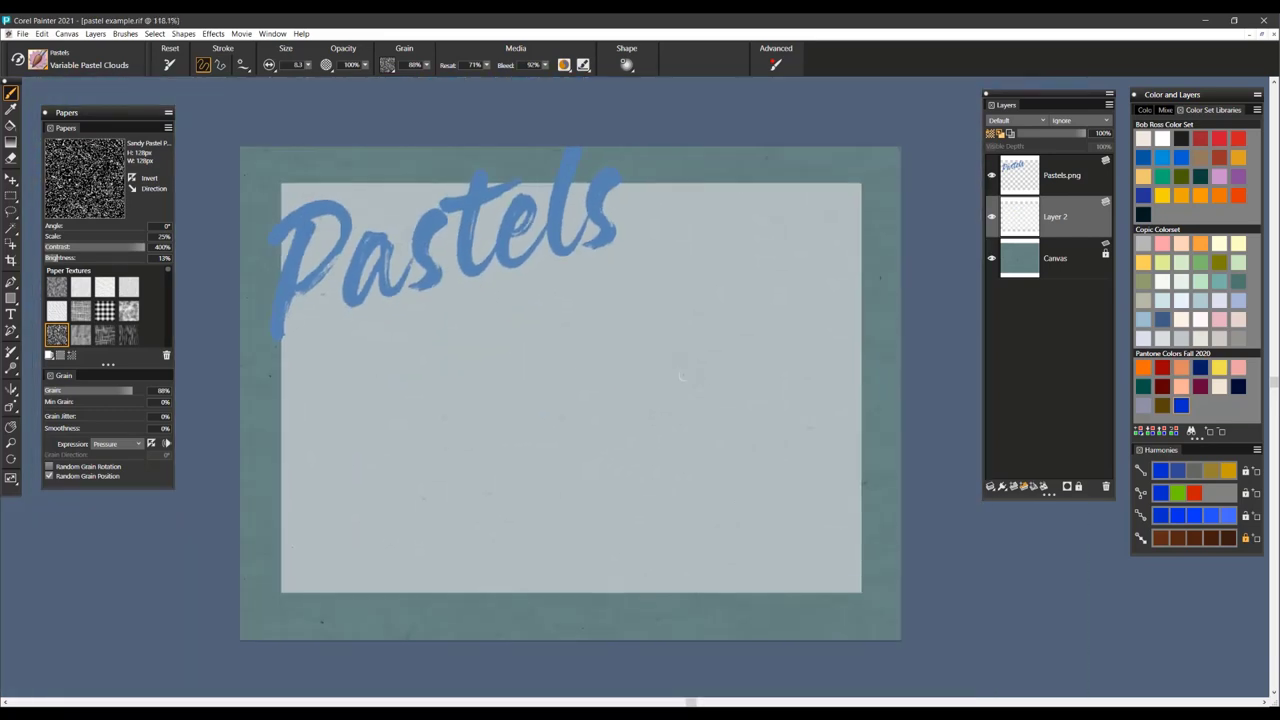
- Reset Variable Pastel Clouds and paint a grey cloud at size 54.6, using a grey from the blue's harmonies
left_click(169, 64)
left_click(1194, 473)
mouse_move(545, 345)
left_mouse_down()
mouse_move(595, 372)
mouse_move(562, 334)
mouse_move(574, 327)
mouse_move(604, 350)
mouse_move(643, 345)
mouse_move(620, 295)
mouse_move(630, 313)
mouse_move(655, 276)
mouse_move(670, 332)
mouse_move(682, 264)
mouse_move(694, 321)
mouse_move(717, 344)
mouse_move(737, 282)
mouse_move(712, 249)
mouse_move(758, 249)
mouse_move(775, 330)
left_mouse_up()
- Brush Copic Colorset peach and cream tones over the grey cloud, extending it beneath the title and toward the panel's edges
left_click(1181, 243)
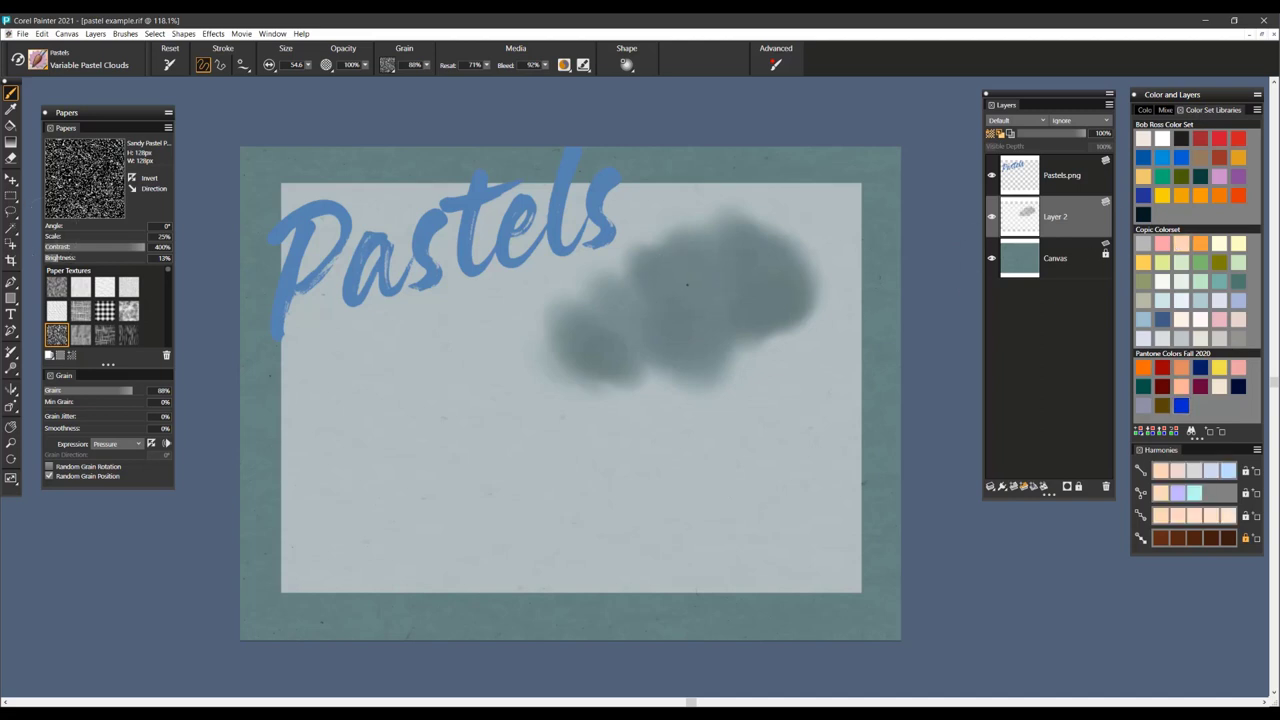
mouse_move(687, 284)
left_mouse_down()
mouse_move(692, 250)
mouse_move(725, 268)
mouse_move(719, 293)
mouse_move(528, 334)
mouse_move(539, 314)
mouse_move(577, 305)
mouse_move(582, 332)
mouse_move(616, 341)
mouse_move(621, 268)
mouse_move(667, 249)
mouse_move(738, 303)
mouse_move(773, 298)
mouse_move(768, 313)
mouse_move(684, 352)
mouse_move(434, 360)
mouse_move(574, 337)
left_mouse_up()
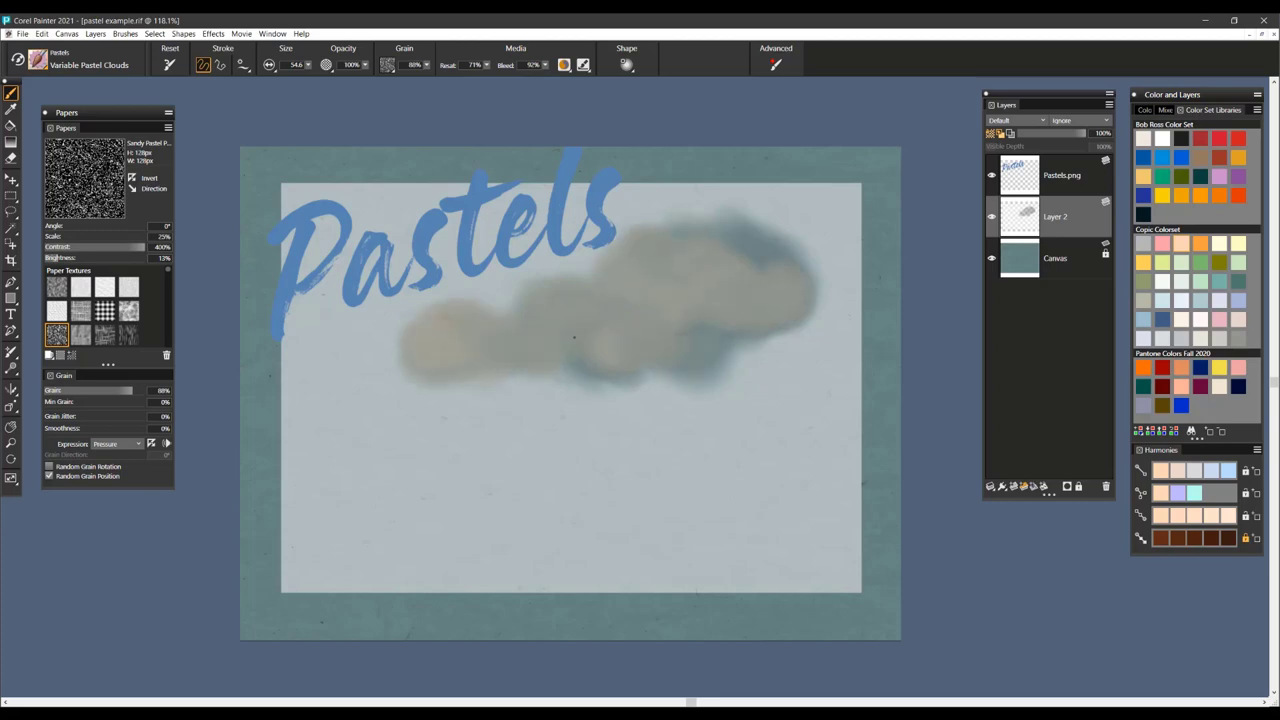
left_click(1219, 243)
mouse_move(638, 292)
left_mouse_down()
mouse_move(717, 253)
mouse_move(681, 254)
mouse_move(706, 273)
mouse_move(689, 260)
mouse_move(700, 231)
mouse_move(740, 247)
mouse_move(717, 285)
mouse_move(815, 276)
mouse_move(809, 295)
mouse_move(763, 269)
mouse_move(724, 275)
mouse_move(697, 337)
mouse_move(561, 340)
left_mouse_up()
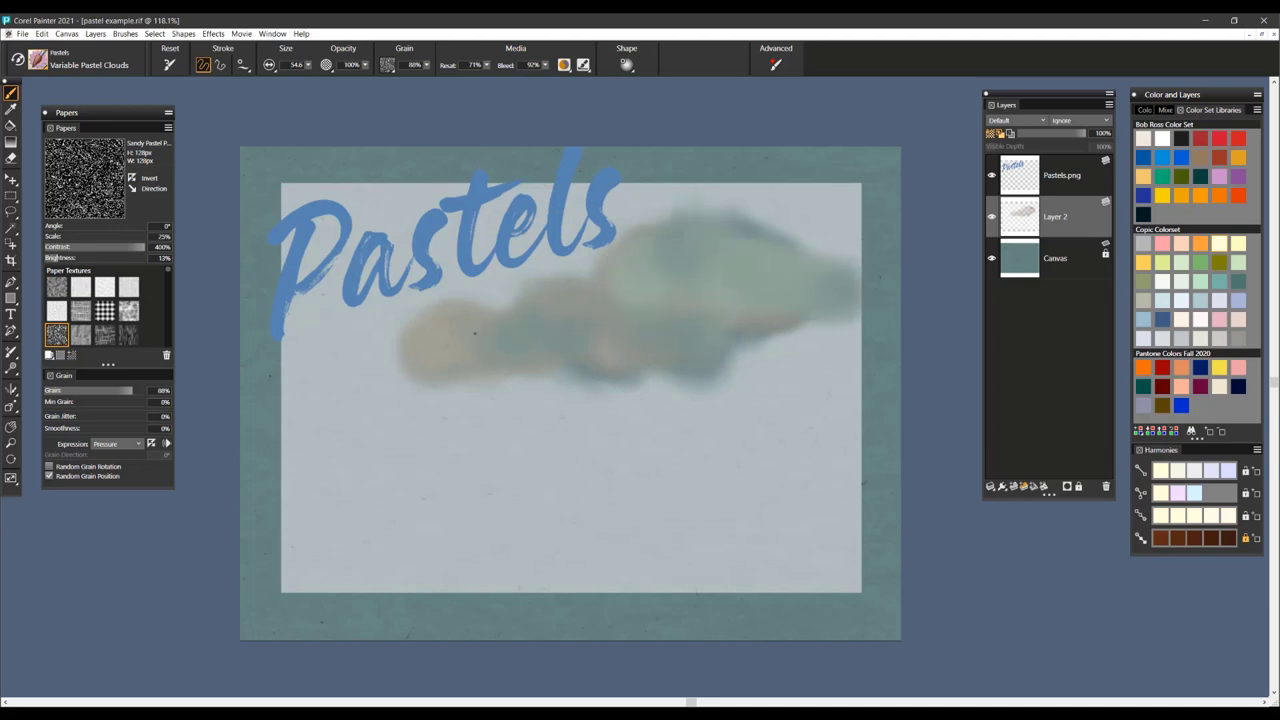
mouse_move(474, 334)
left_mouse_down()
mouse_move(316, 355)
mouse_move(423, 366)
mouse_move(700, 355)
mouse_move(613, 354)
mouse_move(680, 358)
left_mouse_up()
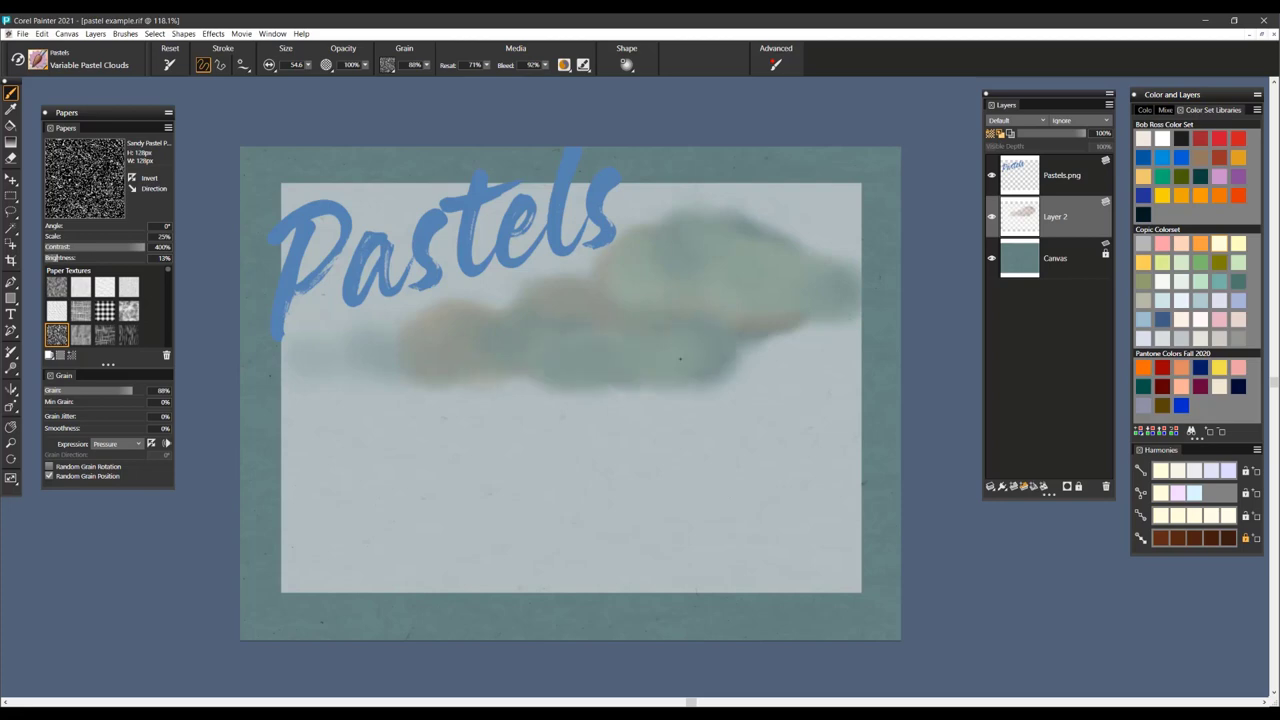
- Lighten the cloud's upper part with a pale Copic tone and continue across it with Bleed set to 9%
left_click(1181, 300)
mouse_move(700, 262)
left_mouse_down()
mouse_move(660, 283)
mouse_move(729, 275)
mouse_move(700, 262)
mouse_move(666, 289)
left_mouse_up()
left_click_drag(722, 200, 643, 257)
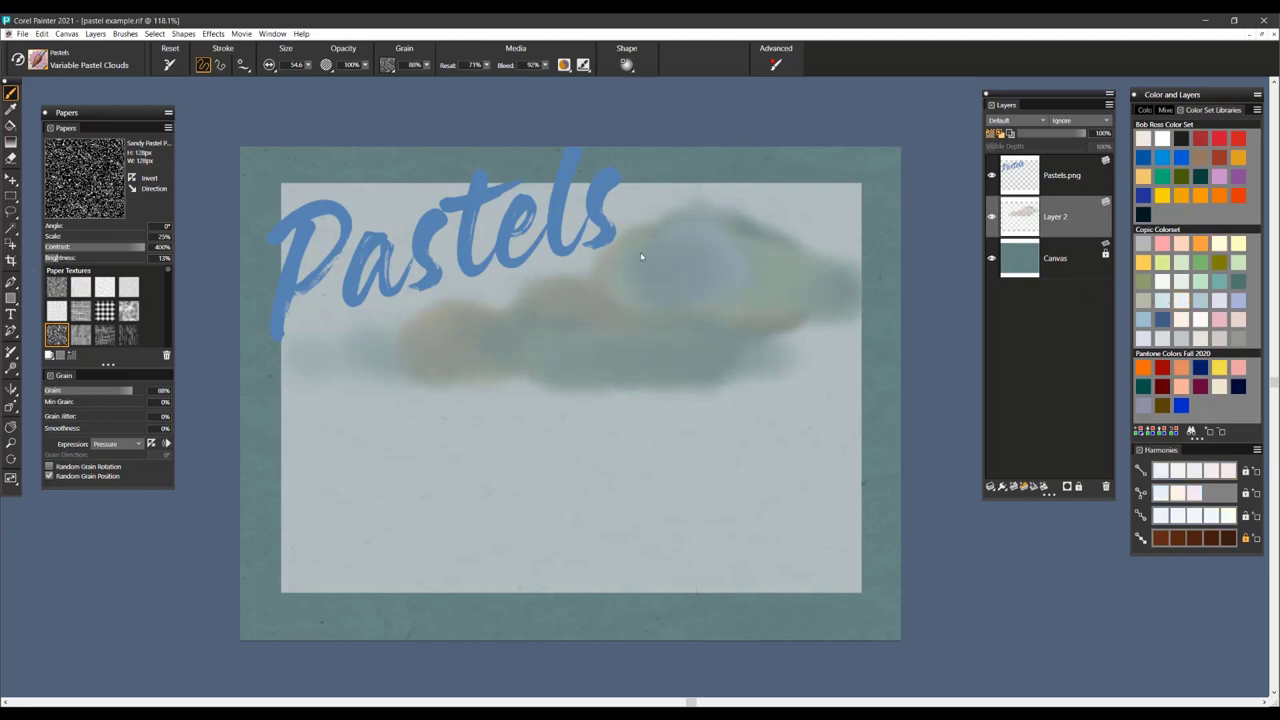
left_click_drag(545, 67, 439, 110)
mouse_move(745, 295)
left_mouse_down()
mouse_move(682, 278)
mouse_move(686, 258)
mouse_move(723, 262)
mouse_move(651, 298)
mouse_move(629, 279)
mouse_move(724, 296)
mouse_move(765, 266)
mouse_move(786, 283)
mouse_move(682, 317)
mouse_move(558, 298)
mouse_move(514, 312)
mouse_move(588, 320)
mouse_move(630, 293)
mouse_move(563, 329)
mouse_move(346, 326)
left_mouse_up()
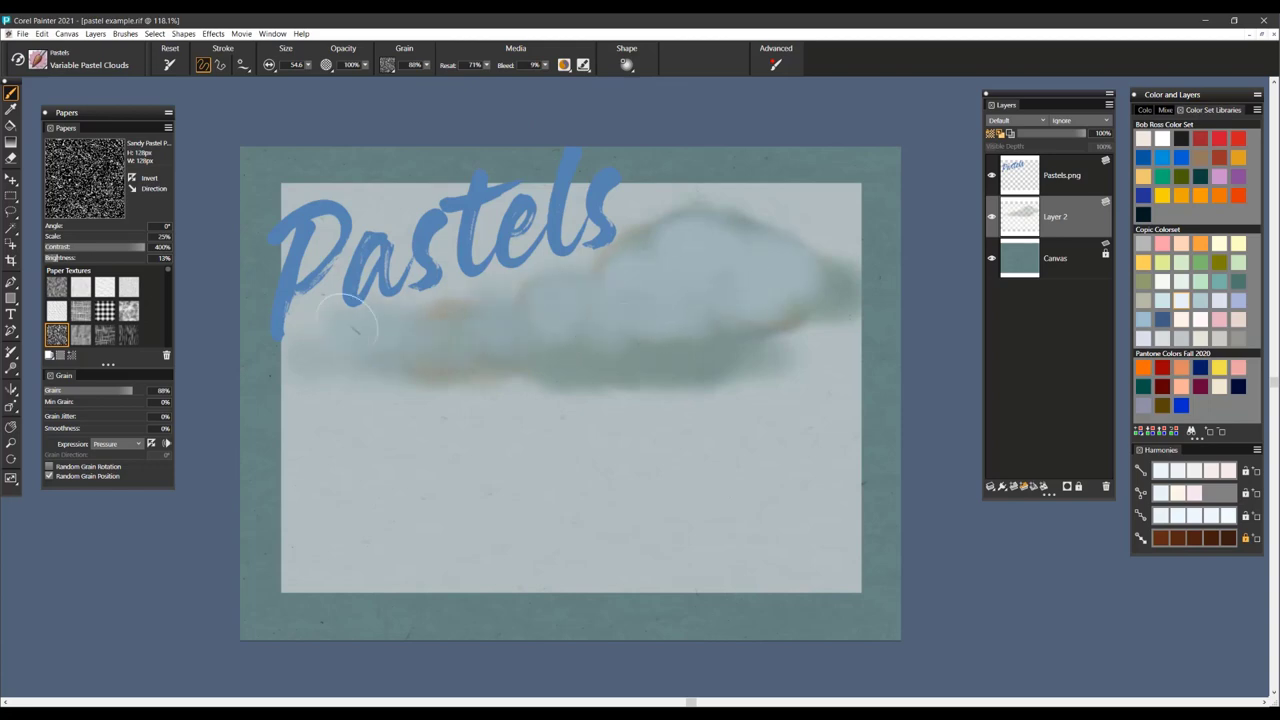
- Paint soft Copic Colorset blue over the cloud's lower body and up into its tall central puff
left_click(1143, 319)
mouse_move(720, 300)
left_mouse_down()
mouse_move(850, 305)
mouse_move(700, 355)
mouse_move(648, 325)
mouse_move(553, 359)
mouse_move(560, 349)
mouse_move(490, 342)
mouse_move(435, 352)
mouse_move(737, 289)
mouse_move(799, 306)
mouse_move(744, 340)
mouse_move(831, 335)
mouse_move(739, 337)
left_mouse_up()
mouse_move(712, 240)
left_mouse_down()
mouse_move(702, 255)
mouse_move(676, 252)
left_mouse_up()
left_click_drag(750, 270, 738, 246)
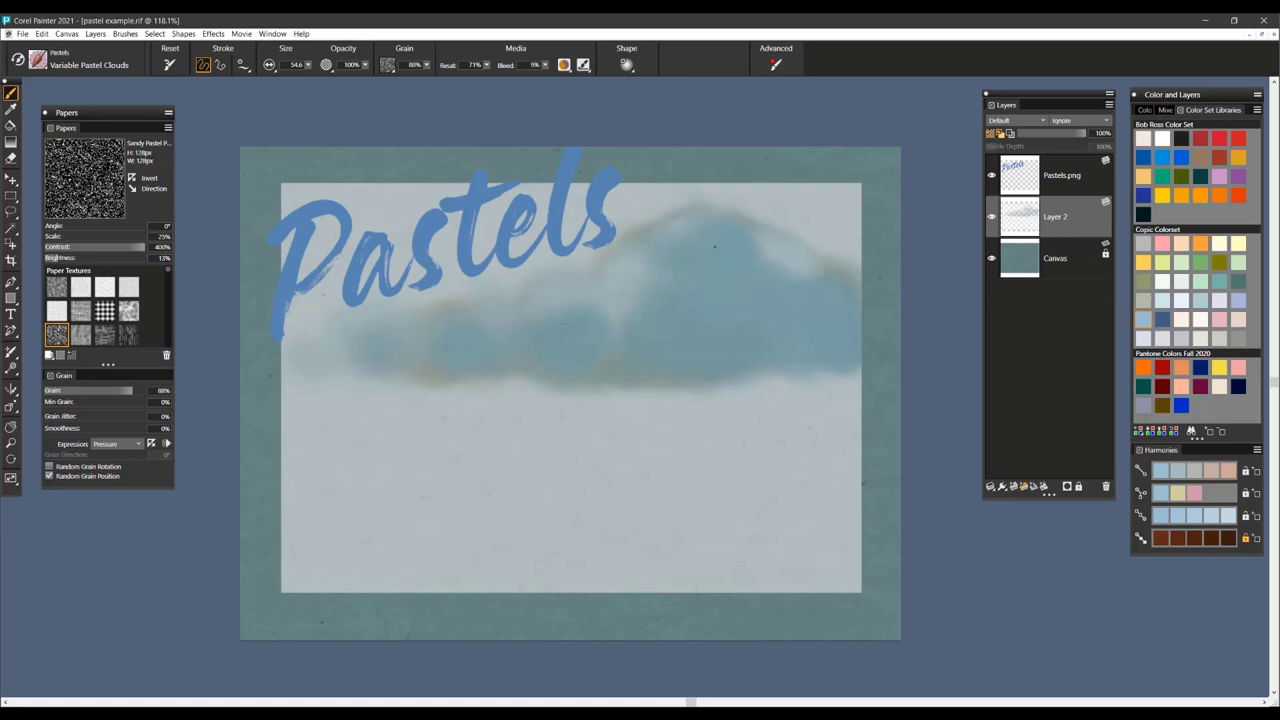
left_click_drag(645, 276, 666, 245)
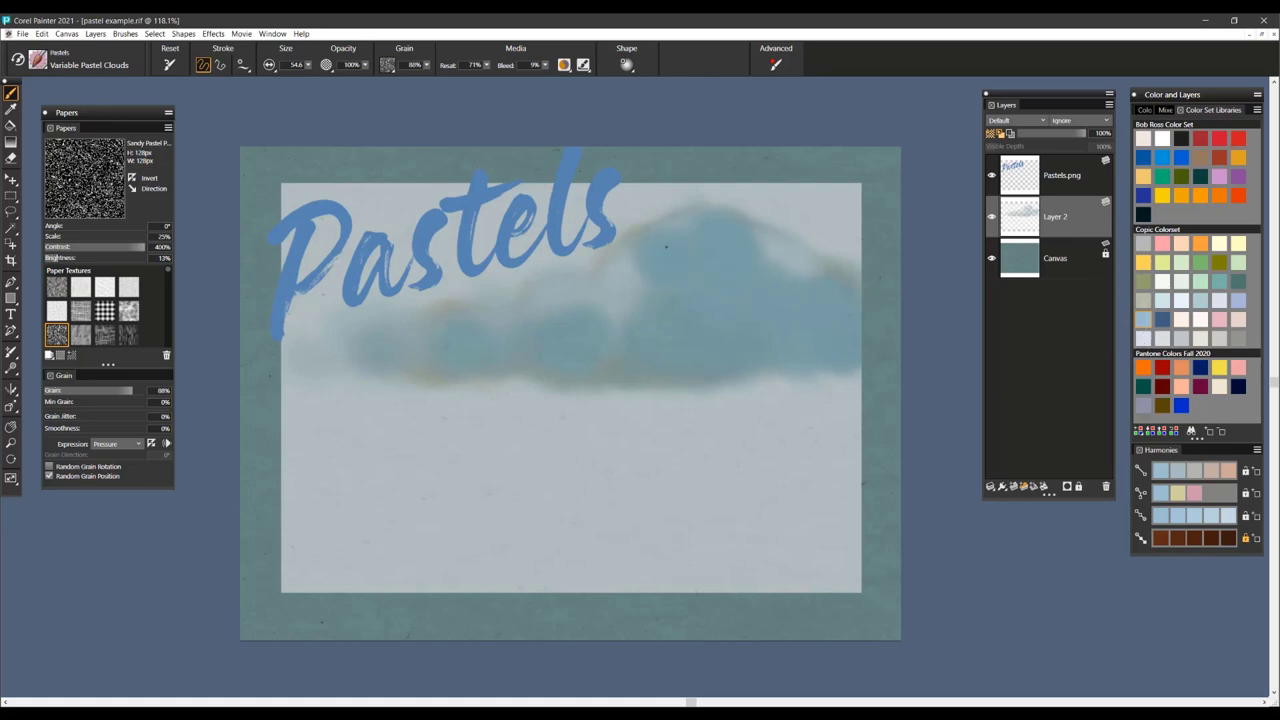
- Lighten the cloud's tall central puff with a pale Copic Colorset tone
left_click(1163, 340)
mouse_move(712, 300)
left_mouse_down()
mouse_move(694, 286)
mouse_move(701, 255)
mouse_move(714, 283)
left_mouse_up()
key("ctrl+minus")
left_click_drag(733, 341, 744, 337)
- Paint small dark green clumps below the cloud with the Pantone green, working down to brush size 13.8
left_click(1140, 387)
key("ctrl+minus")
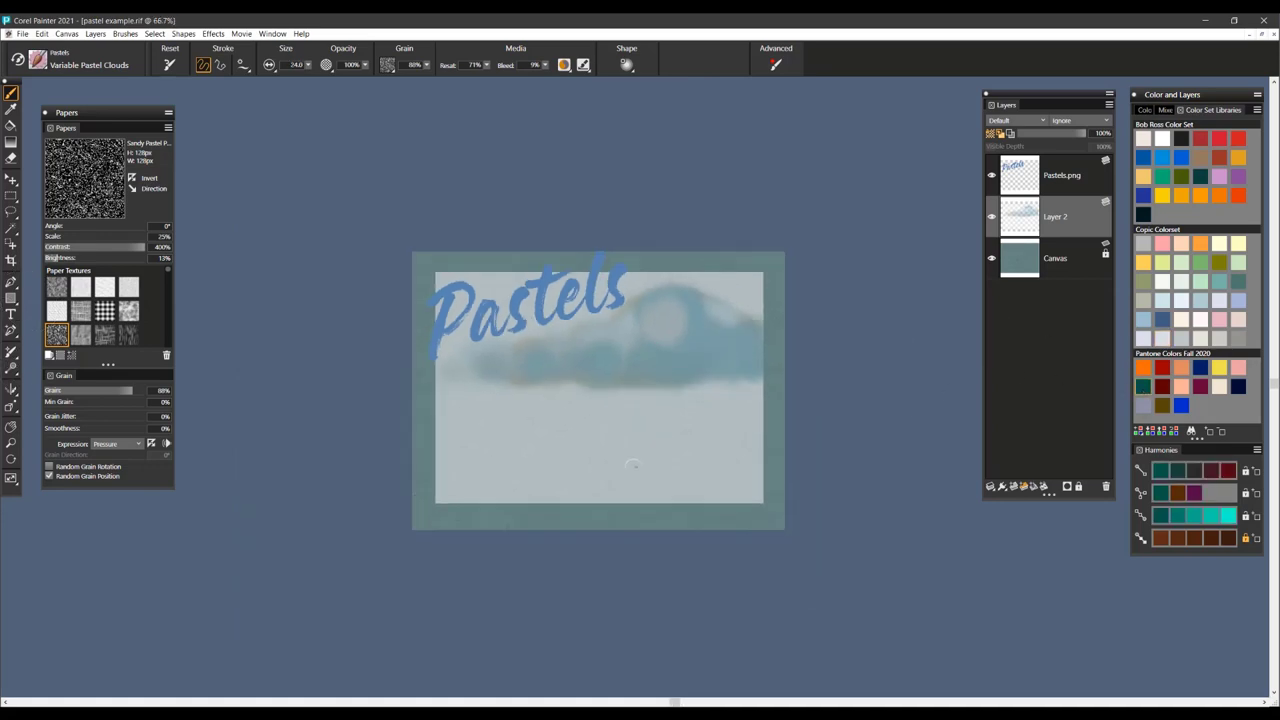
scroll(686, 400, "up", 5)
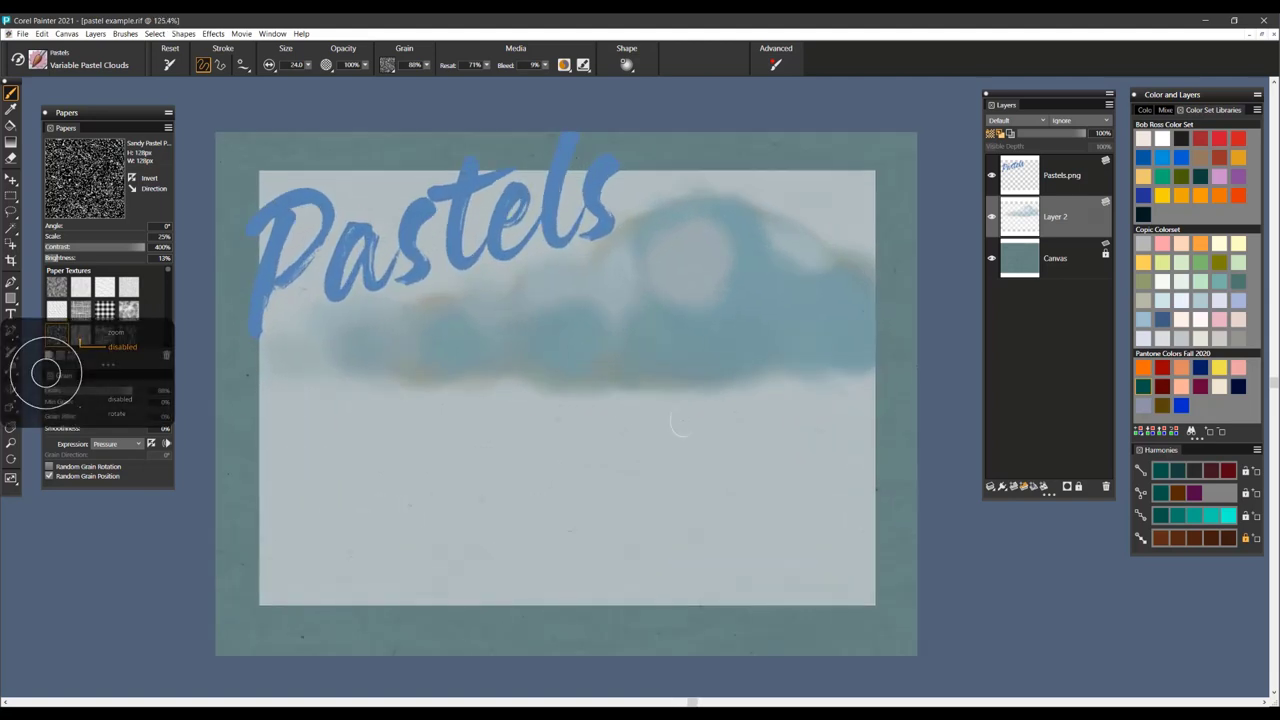
mouse_move(602, 472)
left_mouse_down()
mouse_move(595, 433)
mouse_move(628, 458)
mouse_move(625, 472)
mouse_move(610, 437)
mouse_move(646, 465)
mouse_move(669, 430)
mouse_move(681, 439)
mouse_move(678, 422)
left_mouse_up()
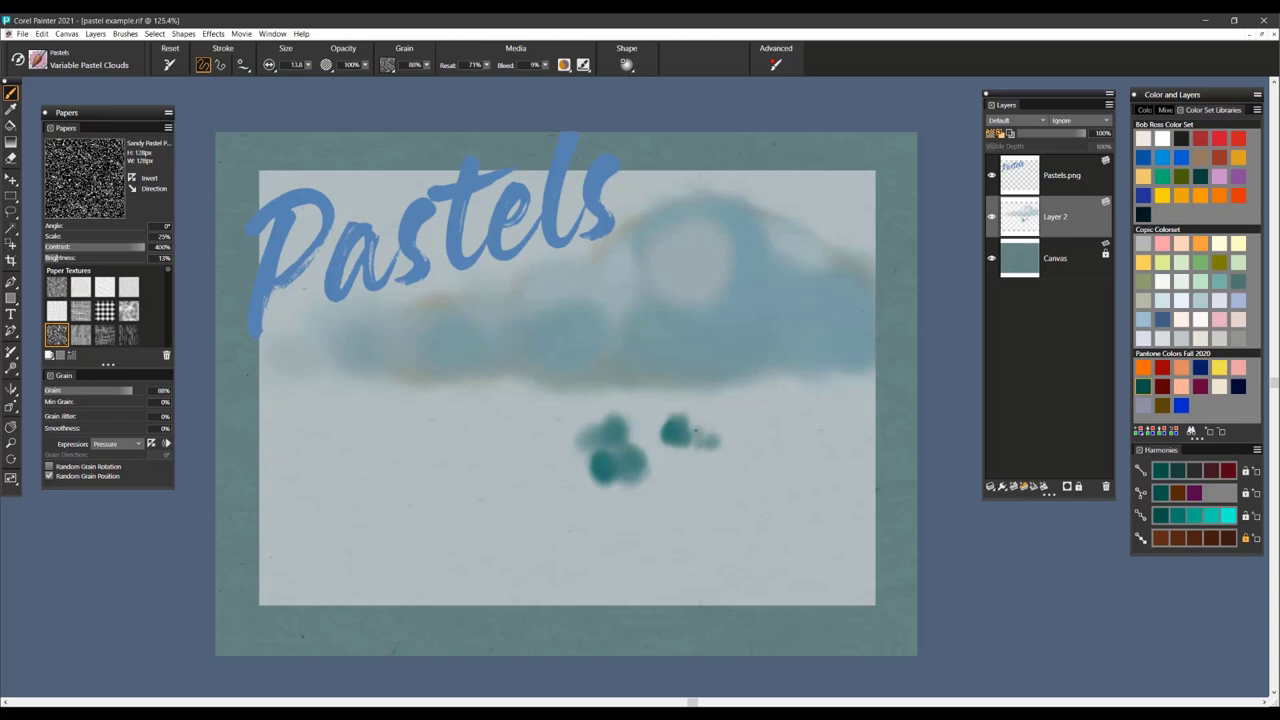
left_click_drag(670, 414, 684, 428)
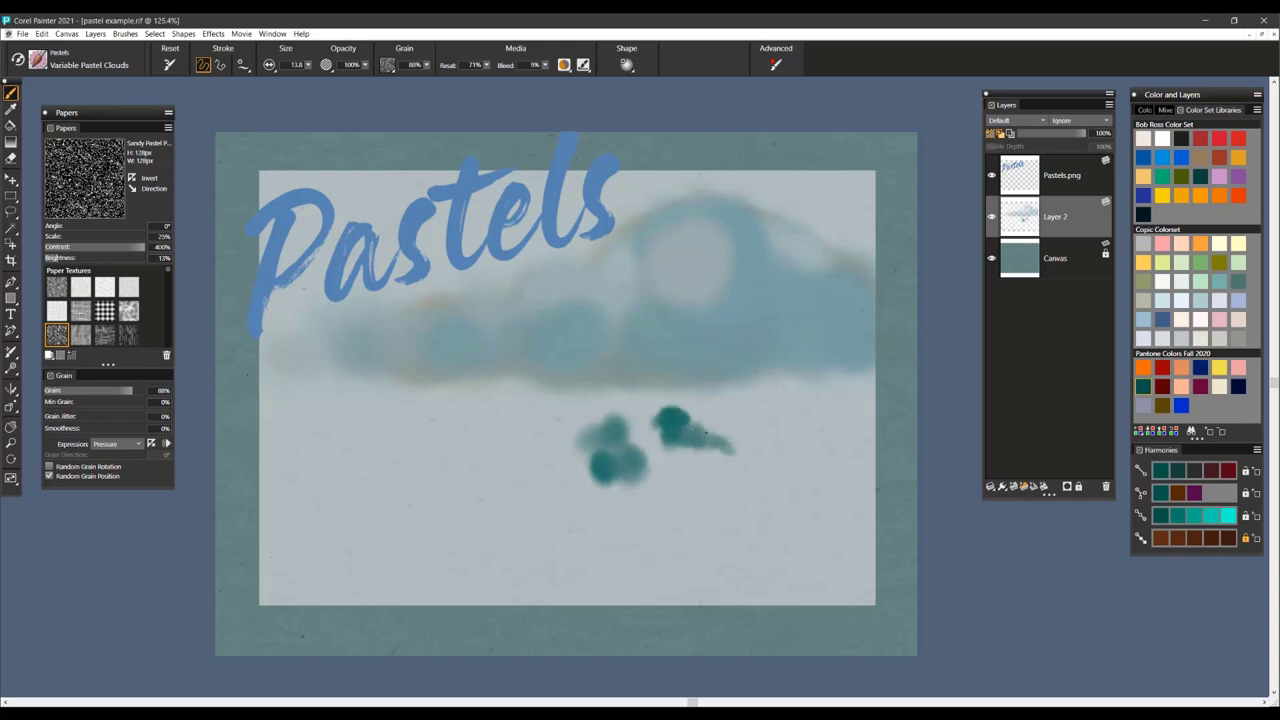
mouse_move(736, 451)
left_mouse_down()
mouse_move(733, 412)
mouse_move(716, 405)
mouse_move(736, 400)
mouse_move(760, 430)
mouse_move(712, 428)
mouse_move(790, 448)
left_mouse_up()
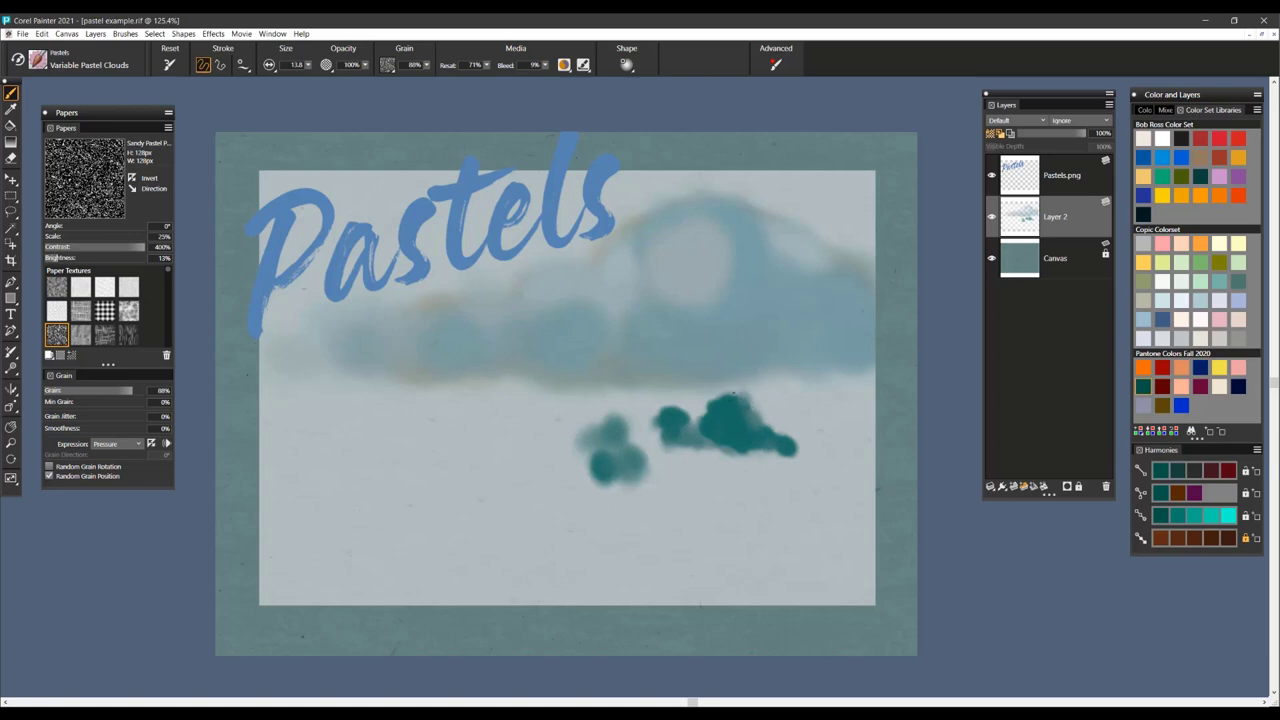
- Spread the green clumps outward at brush size 36.9 and brush the green along the cloud's lower edge
mouse_move(762, 420)
left_mouse_down()
mouse_move(834, 443)
mouse_move(790, 438)
left_mouse_up()
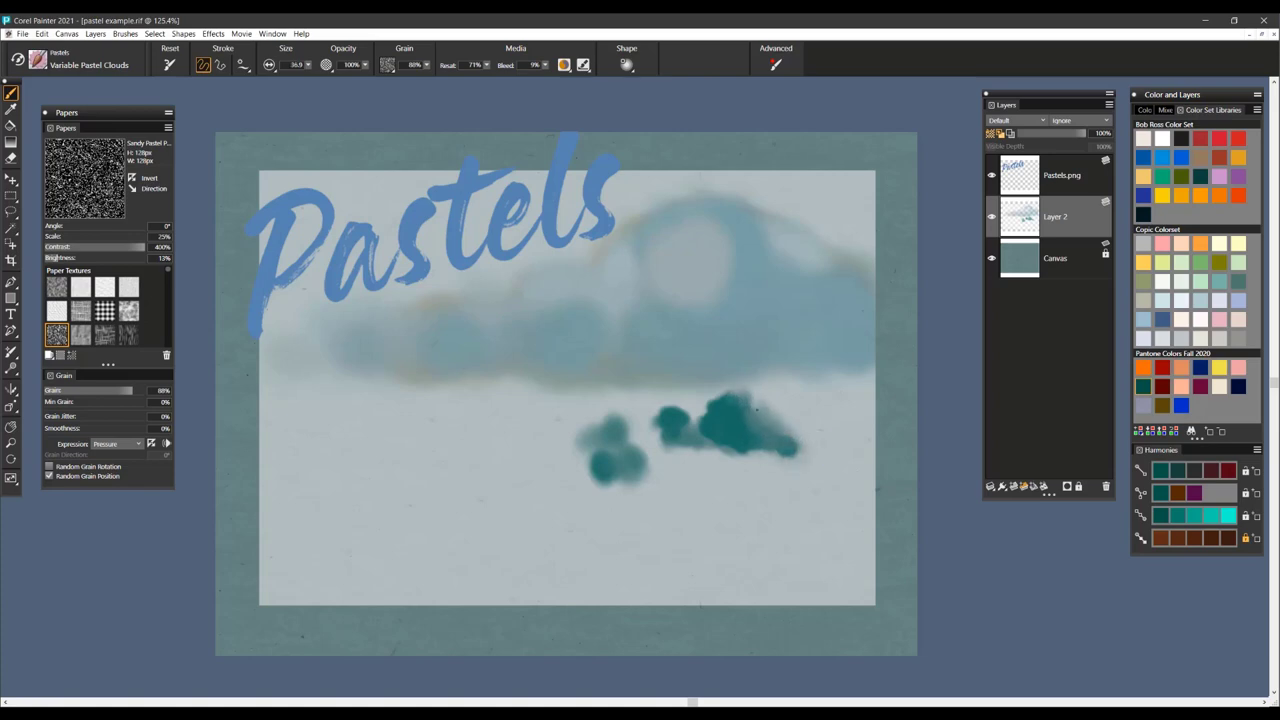
mouse_move(750, 455)
left_mouse_down()
mouse_move(730, 458)
mouse_move(830, 452)
left_mouse_up()
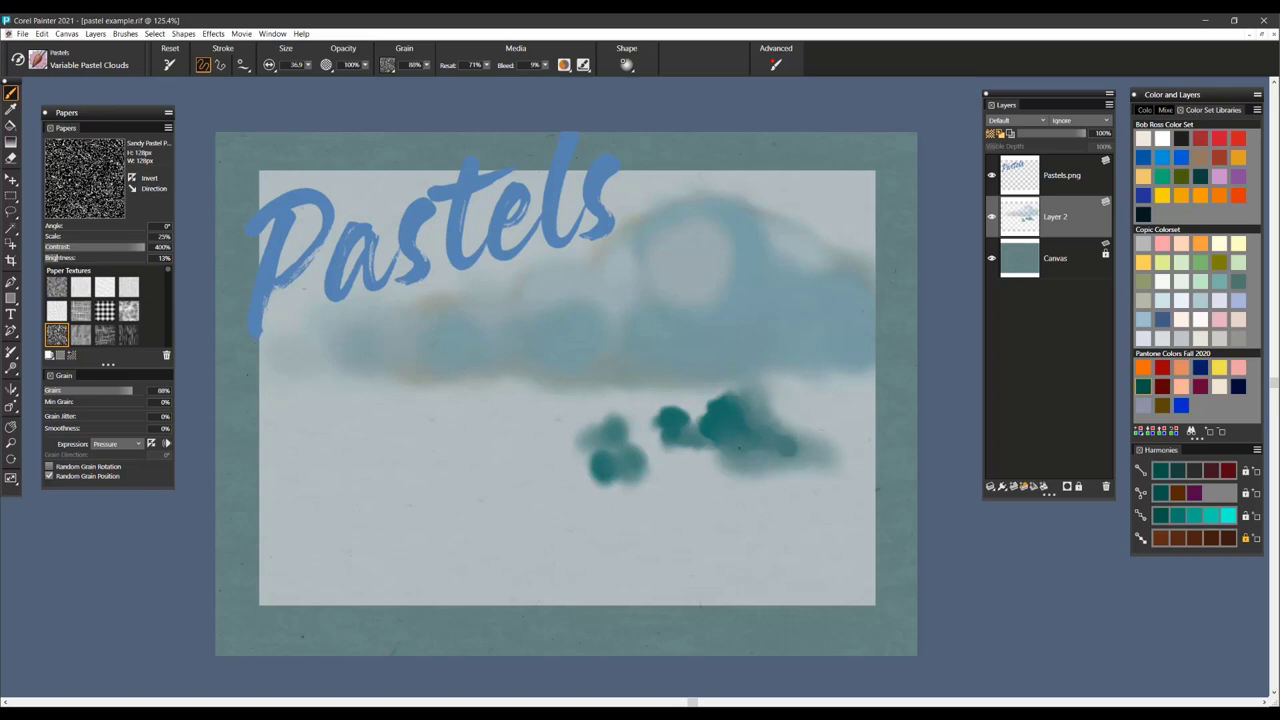
mouse_move(715, 456)
left_mouse_down()
mouse_move(665, 444)
mouse_move(623, 481)
mouse_move(576, 404)
mouse_move(498, 375)
mouse_move(344, 385)
mouse_move(354, 398)
mouse_move(416, 390)
mouse_move(401, 371)
mouse_move(338, 387)
left_mouse_up()
- Sample a grey from the cloud's base and brush it over the cloud's upper edge and the green clumps
left_click(400, 371, "alt")
left_click(705, 299)
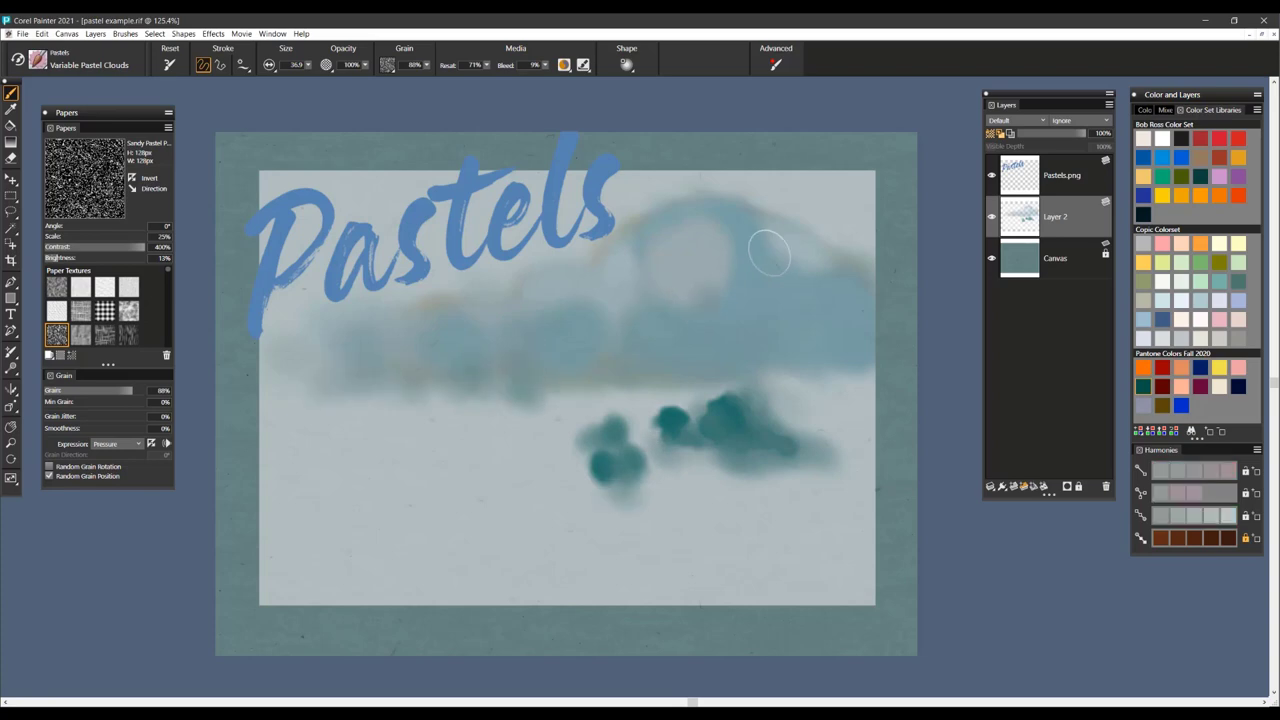
left_click_drag(770, 240, 795, 250)
mouse_move(729, 411)
left_mouse_down()
mouse_move(746, 438)
mouse_move(789, 434)
mouse_move(751, 465)
mouse_move(703, 466)
left_mouse_up()
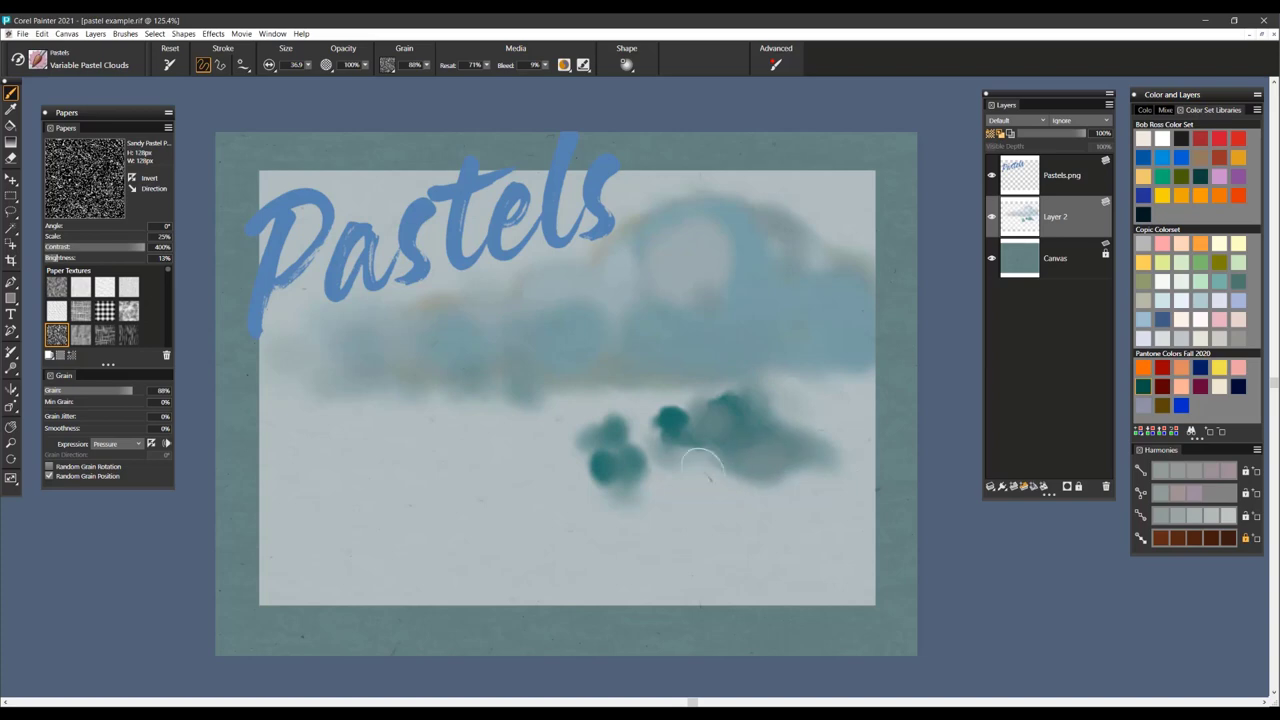
- Erase everything painted on Layer 2
key("ctrl+a")
key("BackSpace")
key("ctrl+d")
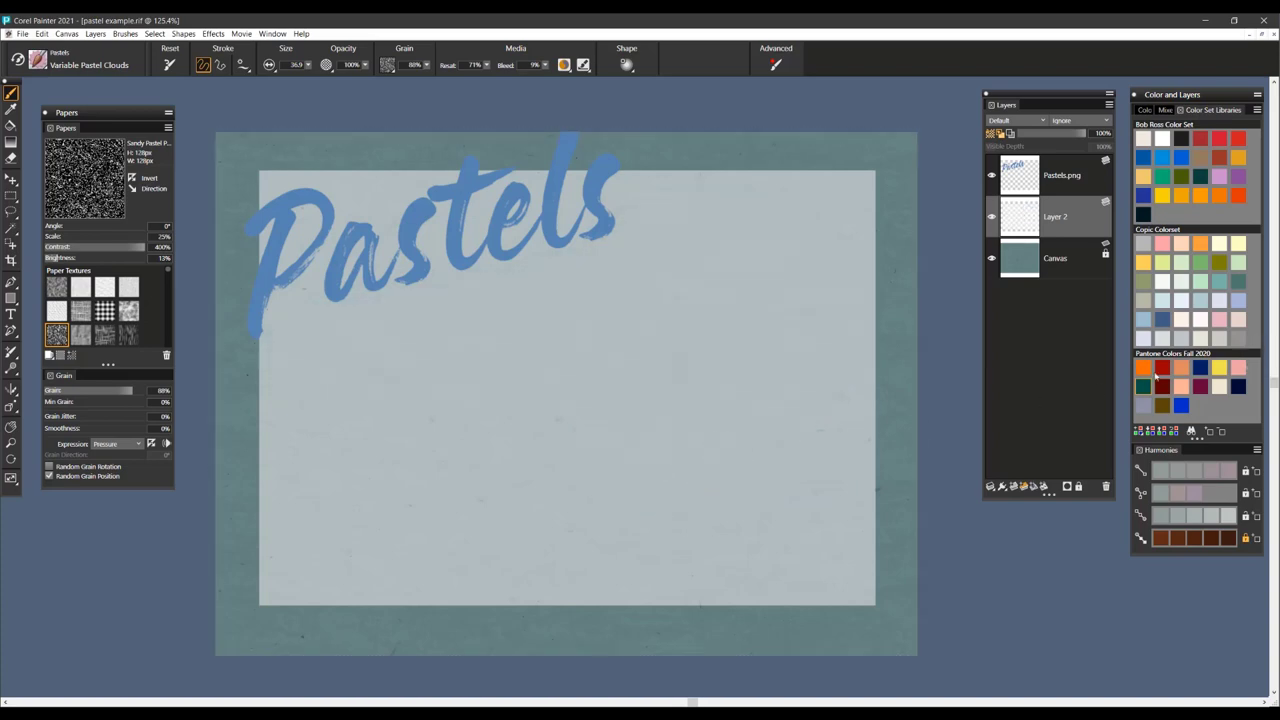
- Try a soft Pantone red cloud in the panel's upper middle at size 36.9 and undo it
left_click(1160, 370)
mouse_move(645, 368)
left_mouse_down()
mouse_move(626, 336)
mouse_move(661, 327)
mouse_move(663, 349)
mouse_move(663, 326)
mouse_move(638, 281)
mouse_move(664, 284)
mouse_move(671, 306)
mouse_move(645, 302)
mouse_move(689, 273)
mouse_move(681, 351)
mouse_move(727, 364)
mouse_move(720, 335)
mouse_move(730, 369)
mouse_move(671, 295)
mouse_move(689, 310)
mouse_move(708, 288)
mouse_move(775, 386)
mouse_move(696, 382)
left_mouse_up()
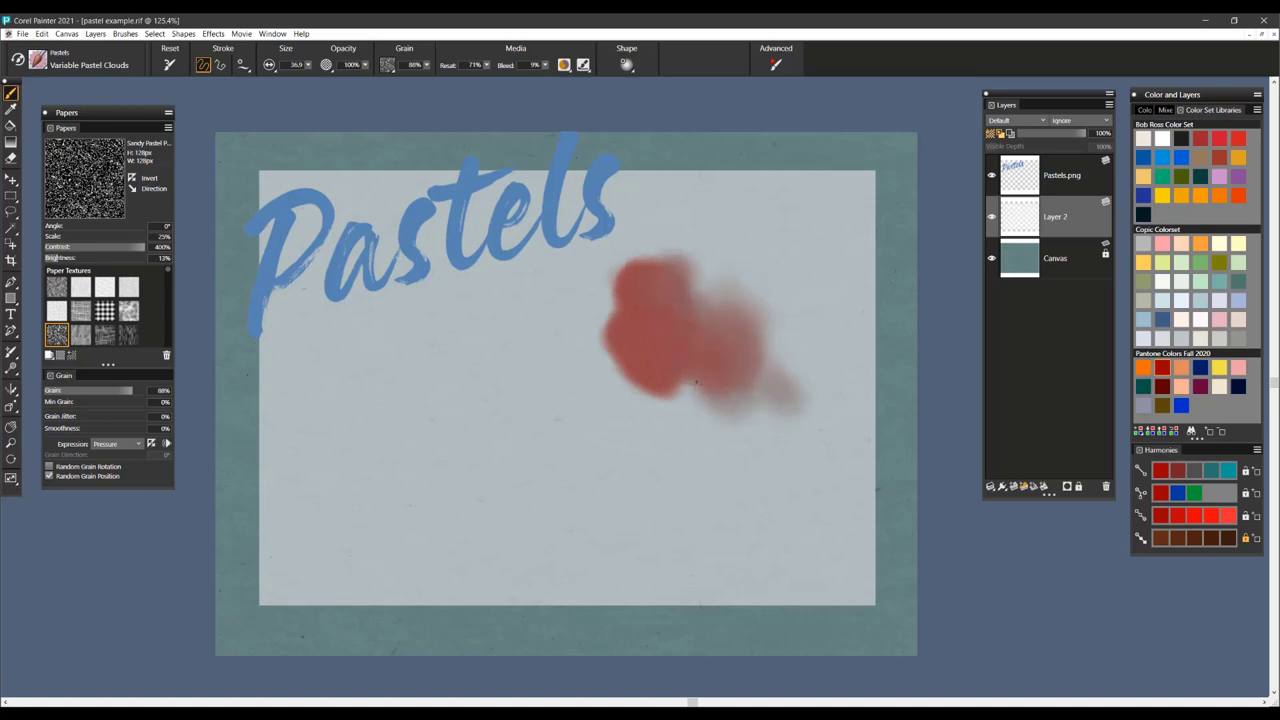
mouse_move(694, 296)
left_mouse_down()
mouse_move(654, 259)
mouse_move(655, 233)
mouse_move(671, 254)
mouse_move(648, 261)
mouse_move(694, 262)
mouse_move(675, 297)
left_mouse_up()
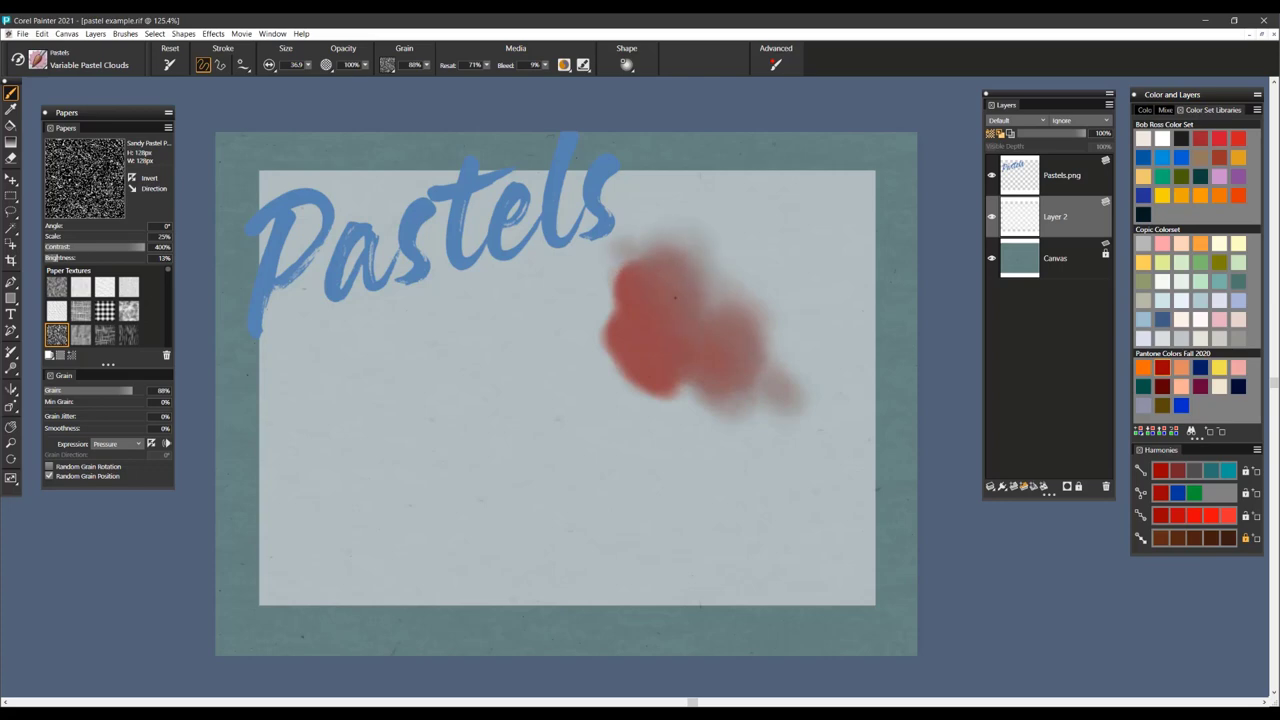
mouse_move(691, 380)
left_mouse_down()
mouse_move(731, 384)
mouse_move(651, 342)
left_mouse_up()
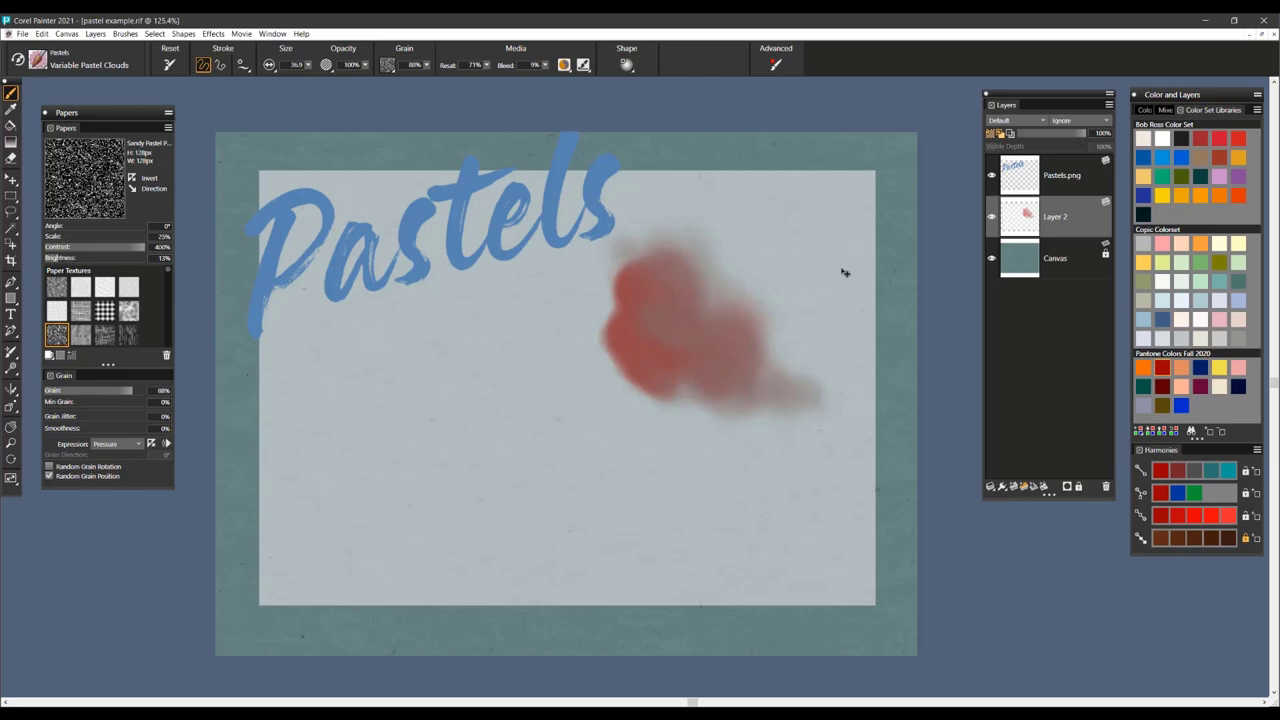
key("ctrl+z")
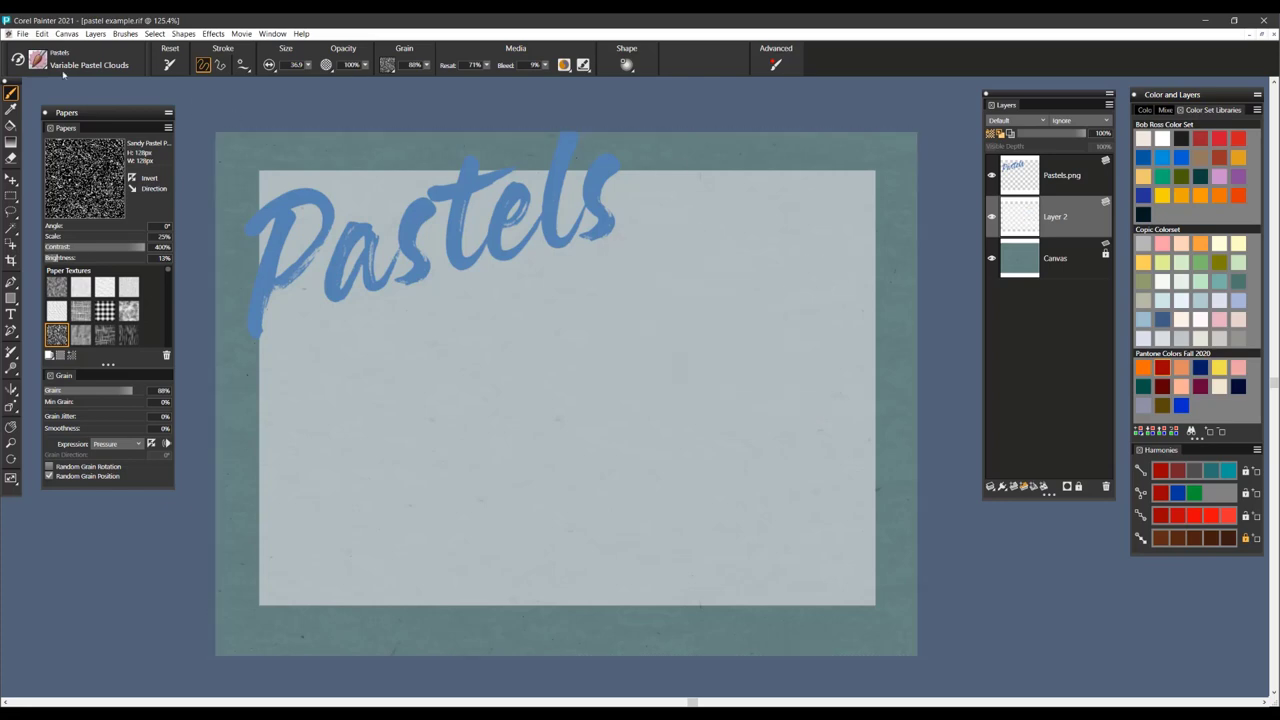
- Switch to the Variable Pastel brush and stroke a short grainy red patch beneath the title
left_click(38, 62)
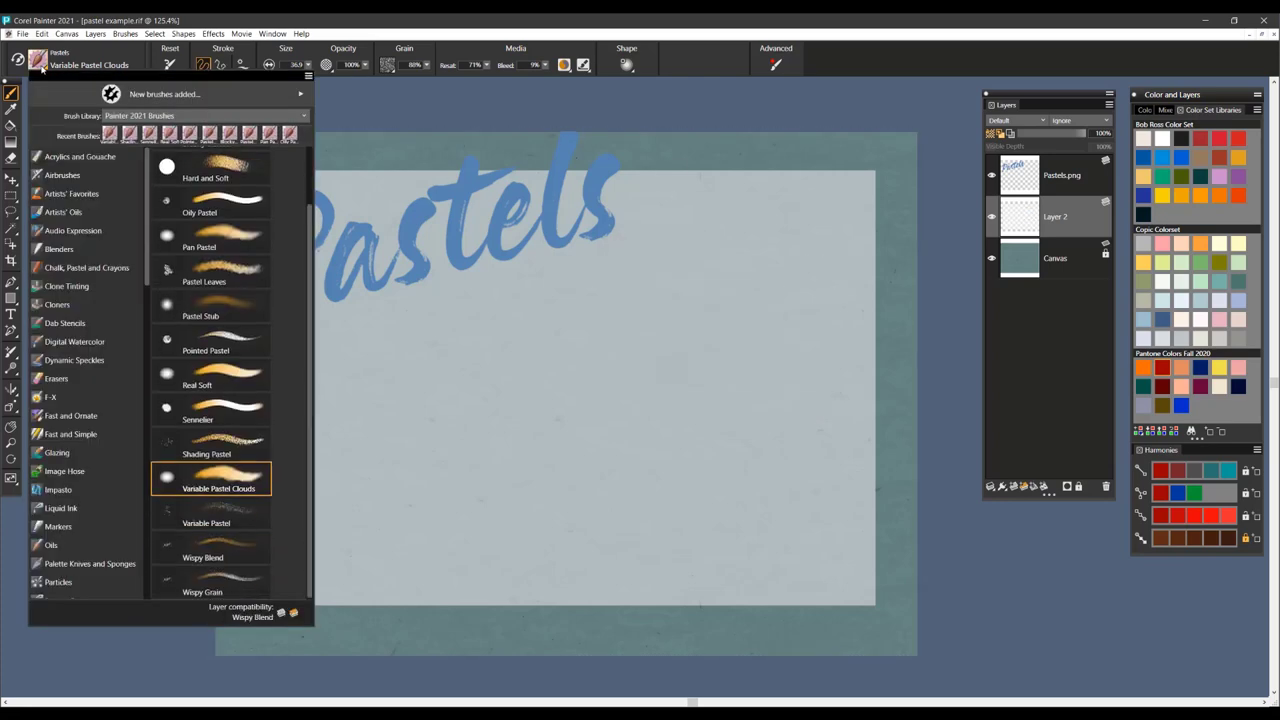
left_click(210, 515)
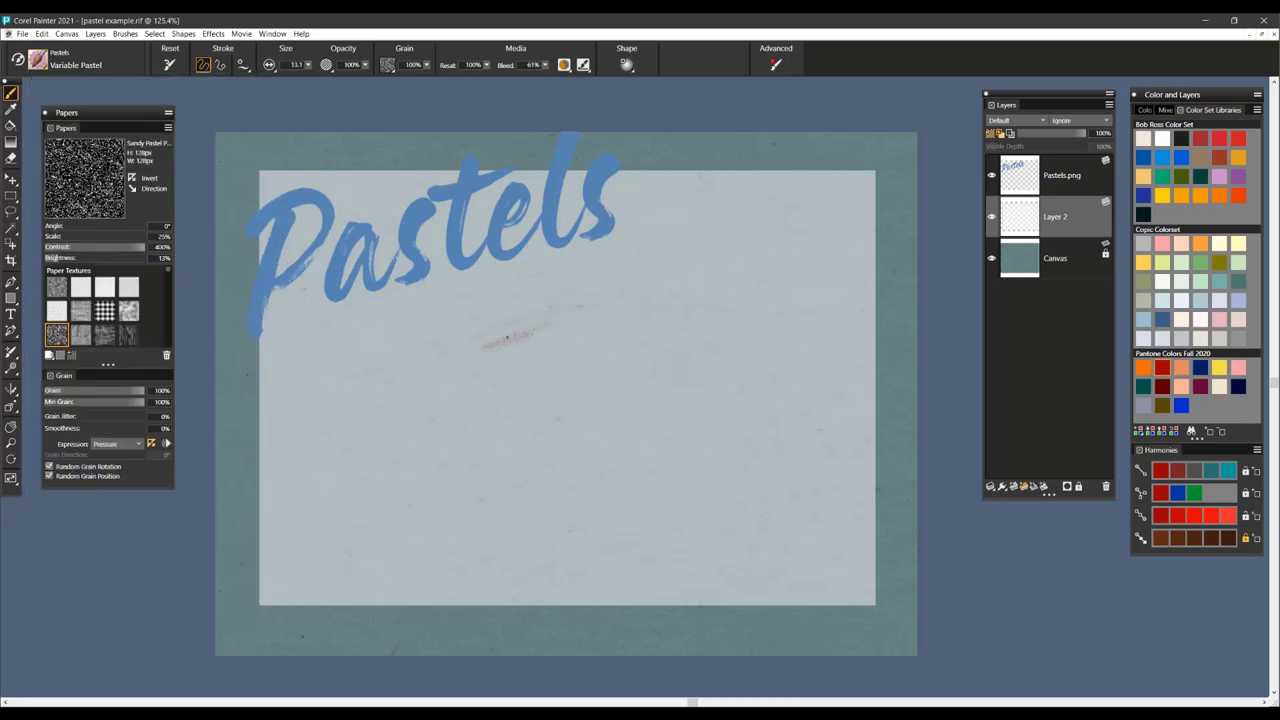
mouse_move(484, 346)
left_mouse_down()
mouse_move(554, 312)
mouse_move(505, 330)
left_mouse_up()
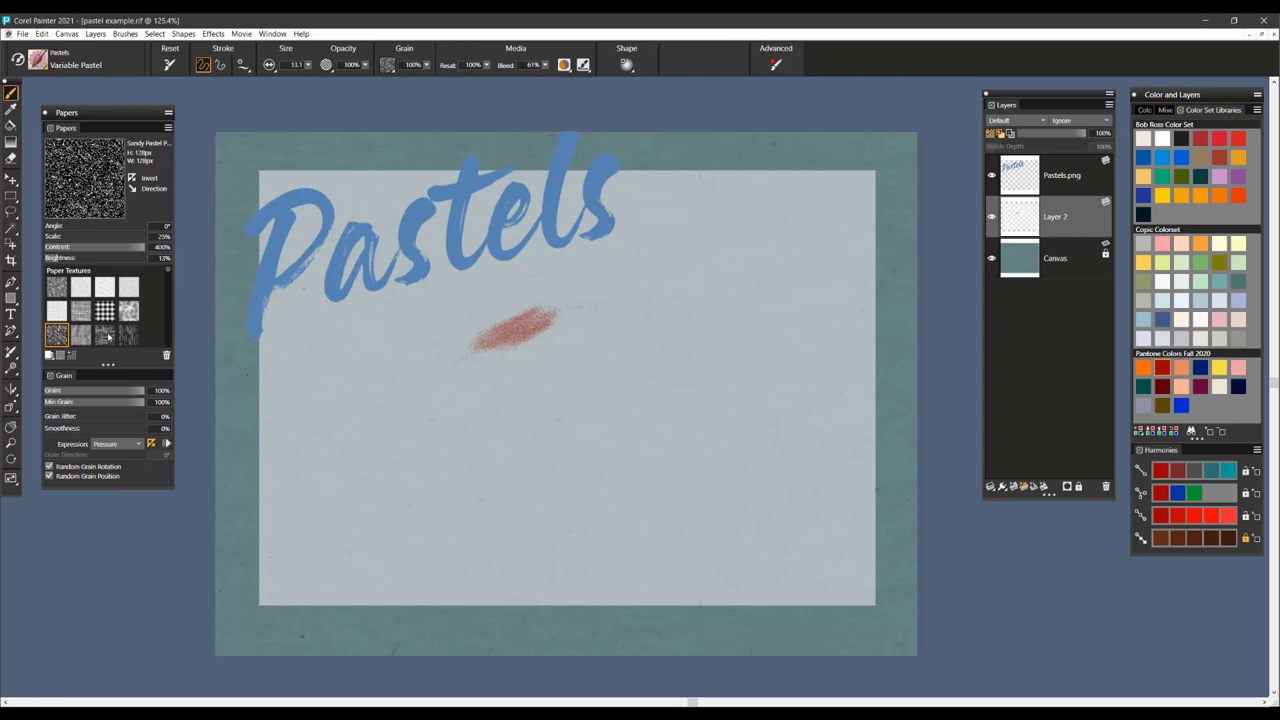
- Change the paper to Retro Fabric and hatch red strokes overlaid with teal from the colour harmonies beside the red patch
left_click(105, 335)
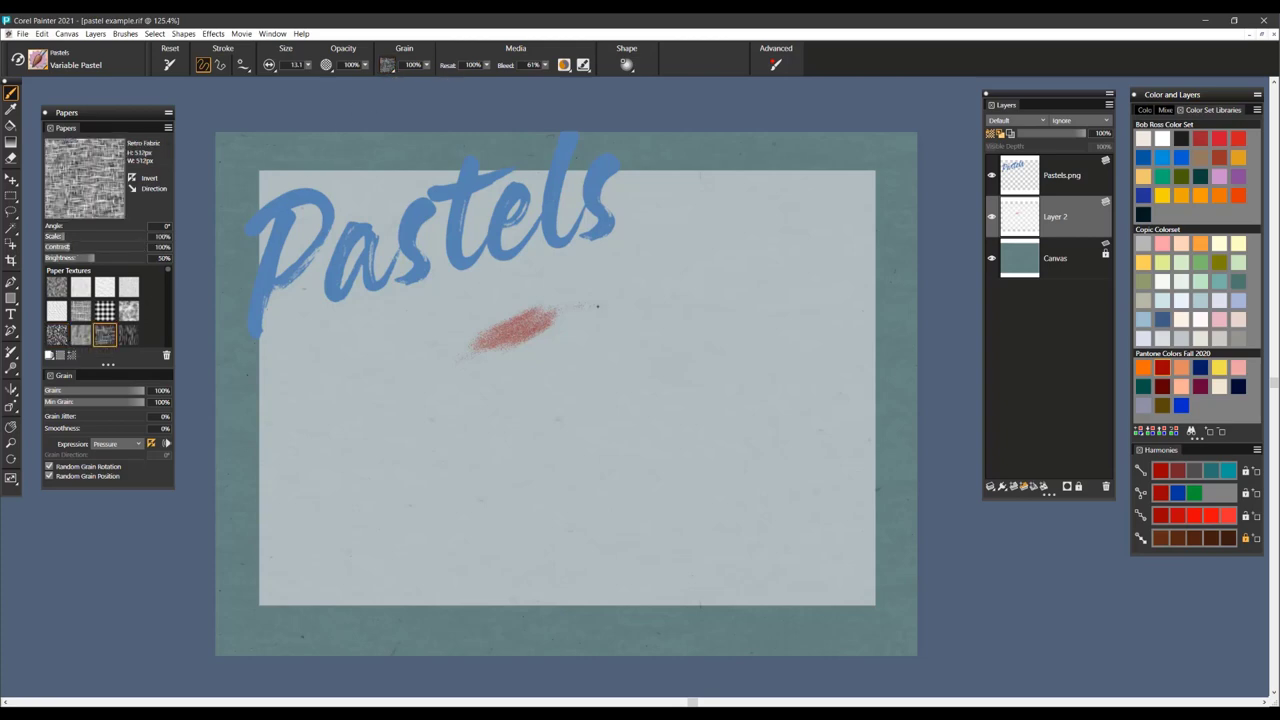
mouse_move(600, 312)
left_mouse_down()
mouse_move(630, 308)
mouse_move(648, 302)
mouse_move(611, 324)
mouse_move(645, 290)
mouse_move(602, 302)
mouse_move(626, 262)
mouse_move(560, 316)
mouse_move(616, 290)
mouse_move(594, 302)
mouse_move(624, 300)
mouse_move(590, 332)
mouse_move(630, 323)
mouse_move(594, 342)
mouse_move(598, 326)
mouse_move(570, 337)
mouse_move(580, 313)
mouse_move(645, 299)
mouse_move(622, 311)
mouse_move(627, 301)
mouse_move(585, 286)
mouse_move(543, 303)
mouse_move(535, 326)
mouse_move(550, 301)
mouse_move(500, 321)
mouse_move(592, 329)
mouse_move(548, 366)
mouse_move(658, 377)
left_mouse_up()
left_click(1230, 471)
left_click(1199, 517)
- Lay a broad diagonal band across the panel in Bob Ross orange and red-orange at brush size 41.9
left_click(1219, 195)
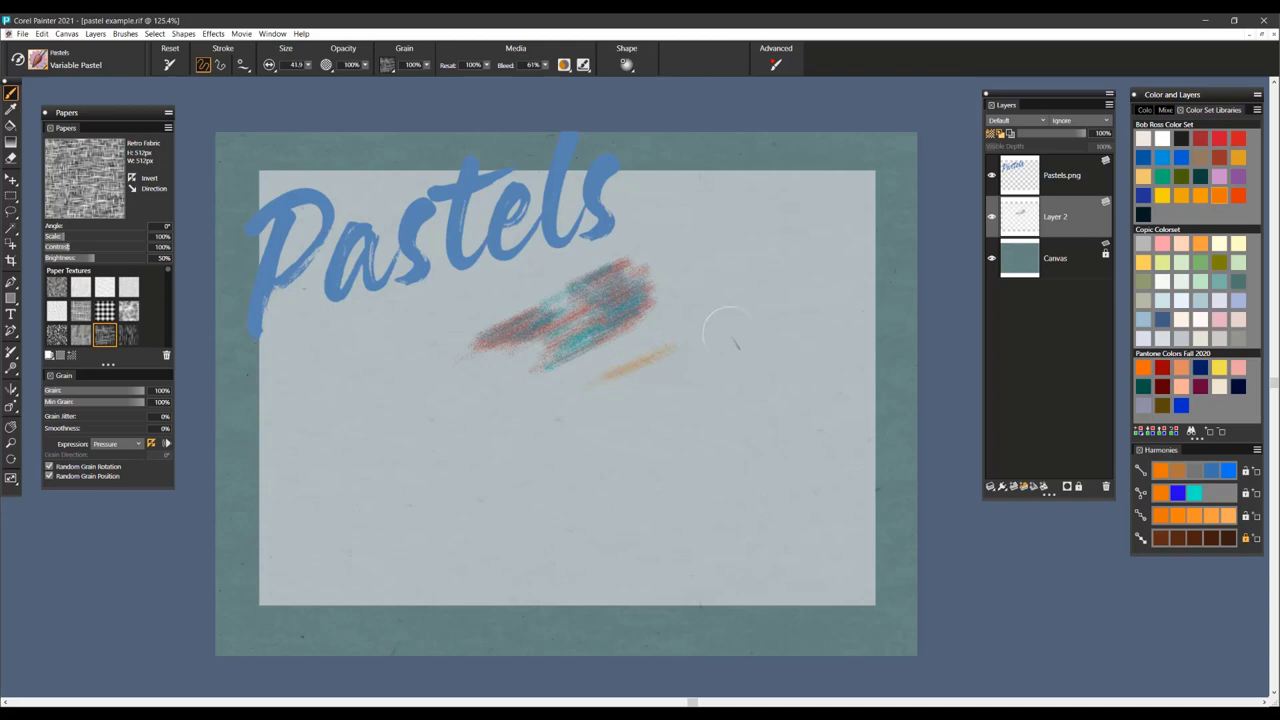
left_click_drag(720, 326, 566, 392)
left_click_drag(566, 392, 666, 344)
mouse_move(750, 293)
left_mouse_down()
mouse_move(665, 322)
mouse_move(765, 278)
mouse_move(705, 320)
mouse_move(552, 372)
mouse_move(366, 470)
mouse_move(779, 313)
left_mouse_up()
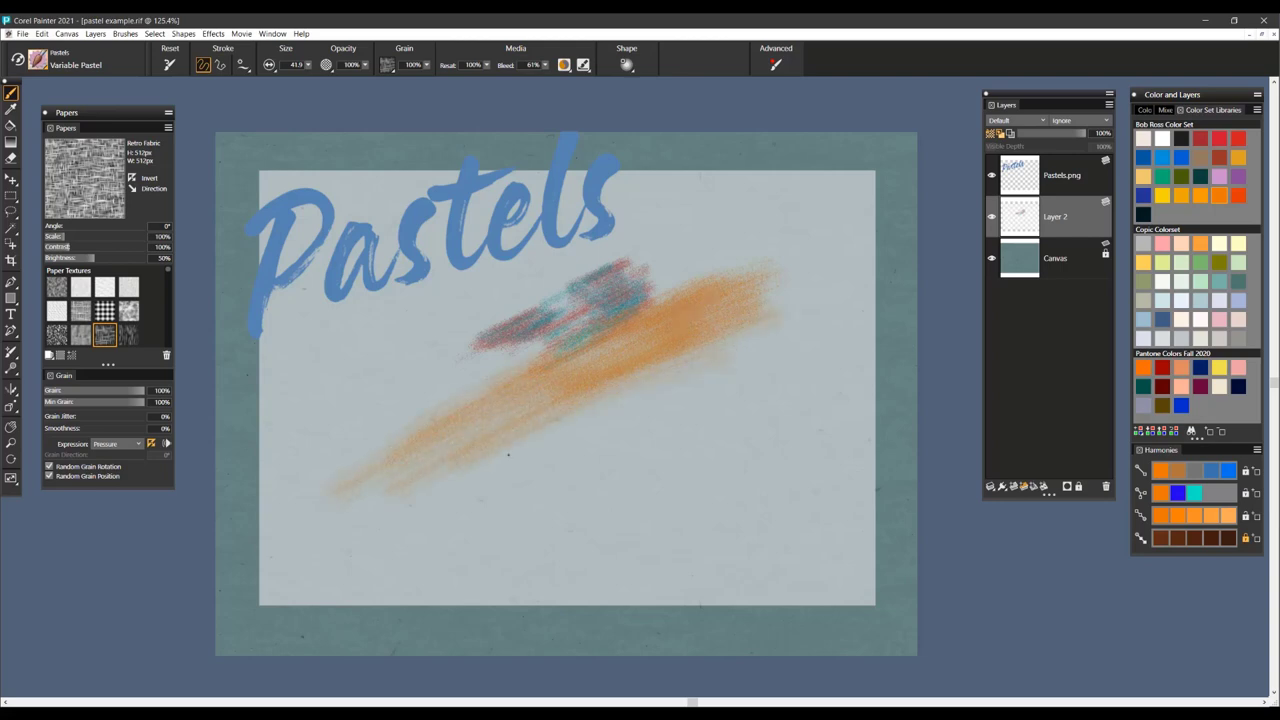
mouse_move(508, 455)
left_mouse_down()
mouse_move(539, 443)
mouse_move(635, 334)
mouse_move(436, 389)
mouse_move(717, 282)
left_mouse_up()
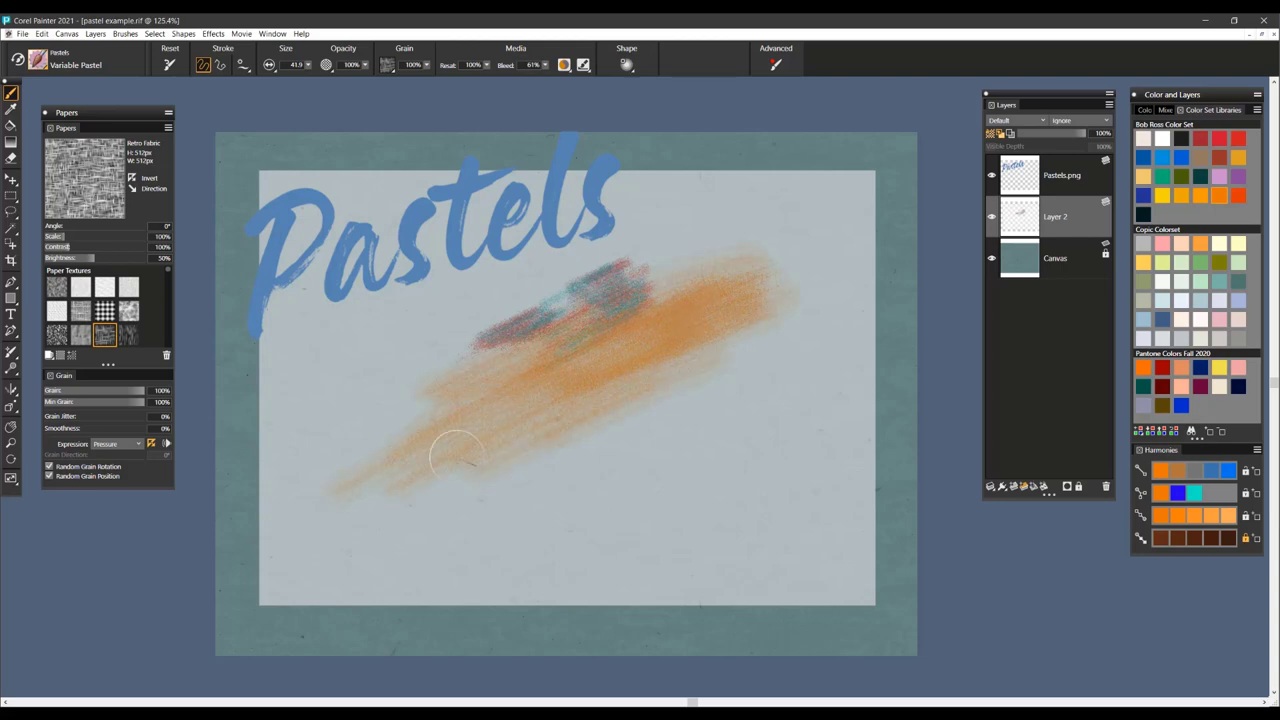
left_click(1238, 195)
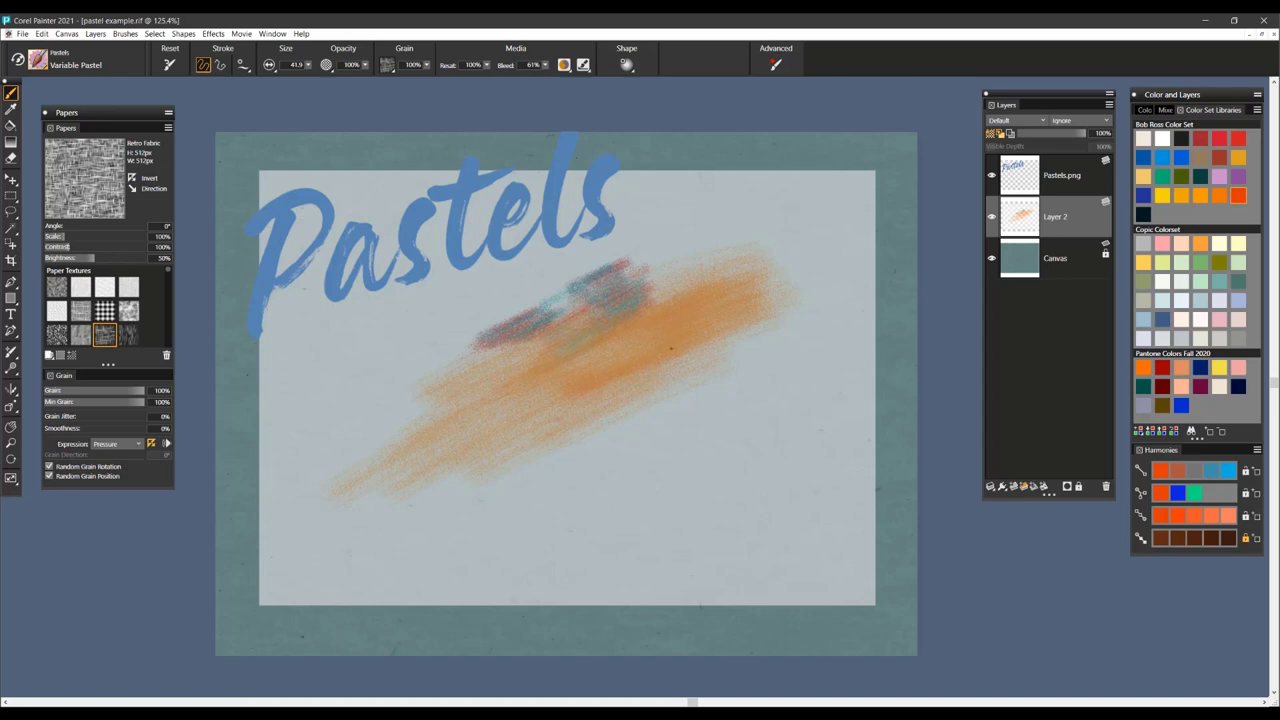
mouse_move(384, 500)
left_mouse_down()
mouse_move(712, 370)
mouse_move(846, 294)
mouse_move(717, 318)
left_mouse_up()
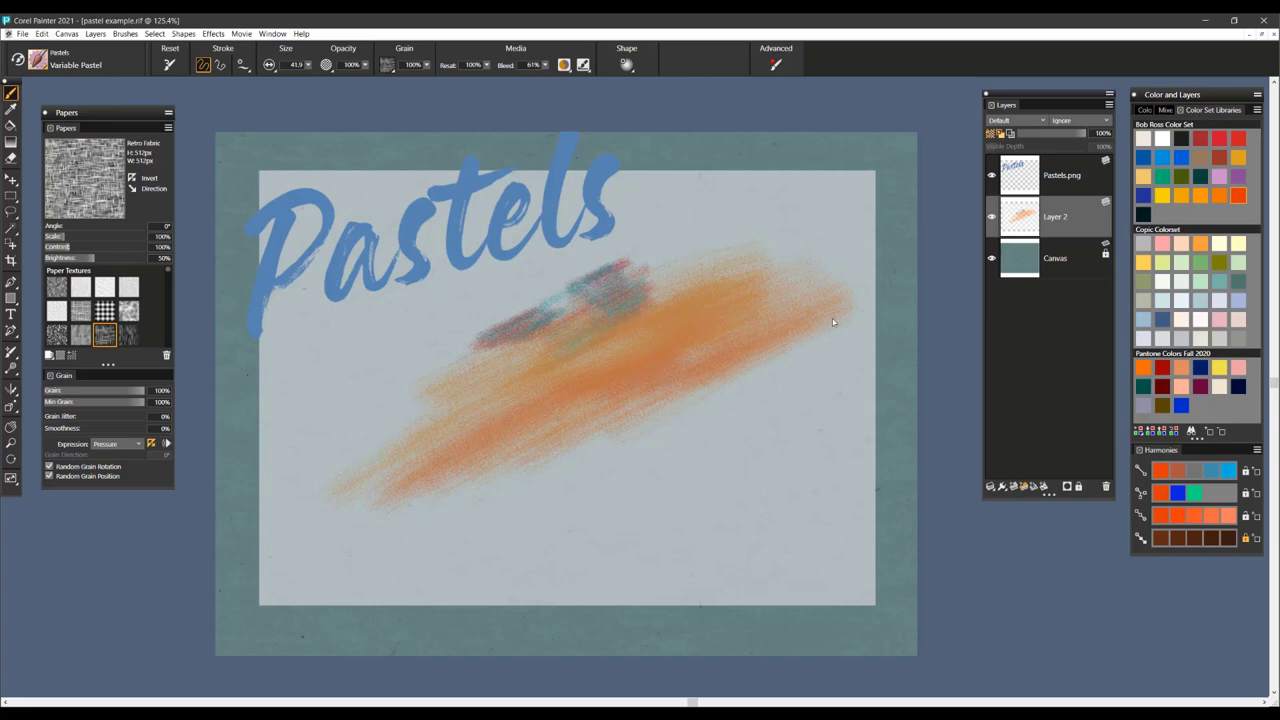
- Stroke Bob Ross purple diagonally through the orange band and along its lower edge
left_click(1238, 177)
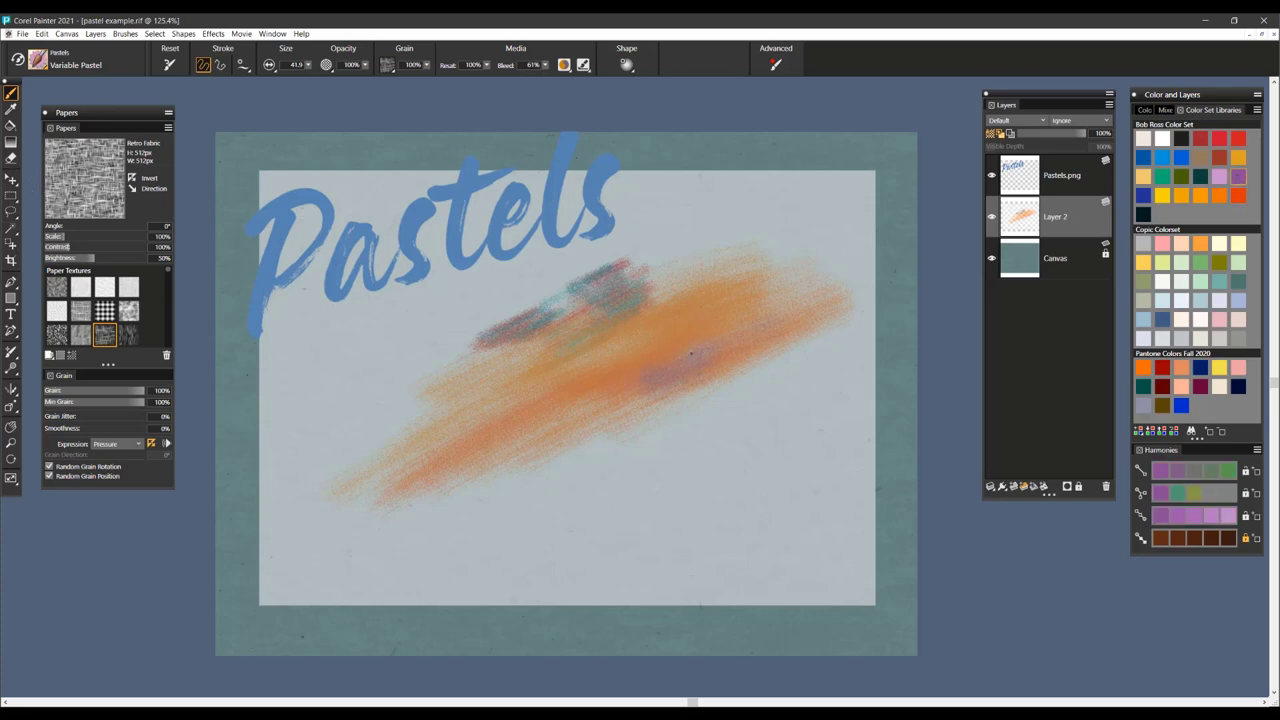
mouse_move(434, 469)
left_mouse_down()
mouse_move(318, 528)
mouse_move(466, 486)
left_mouse_up()
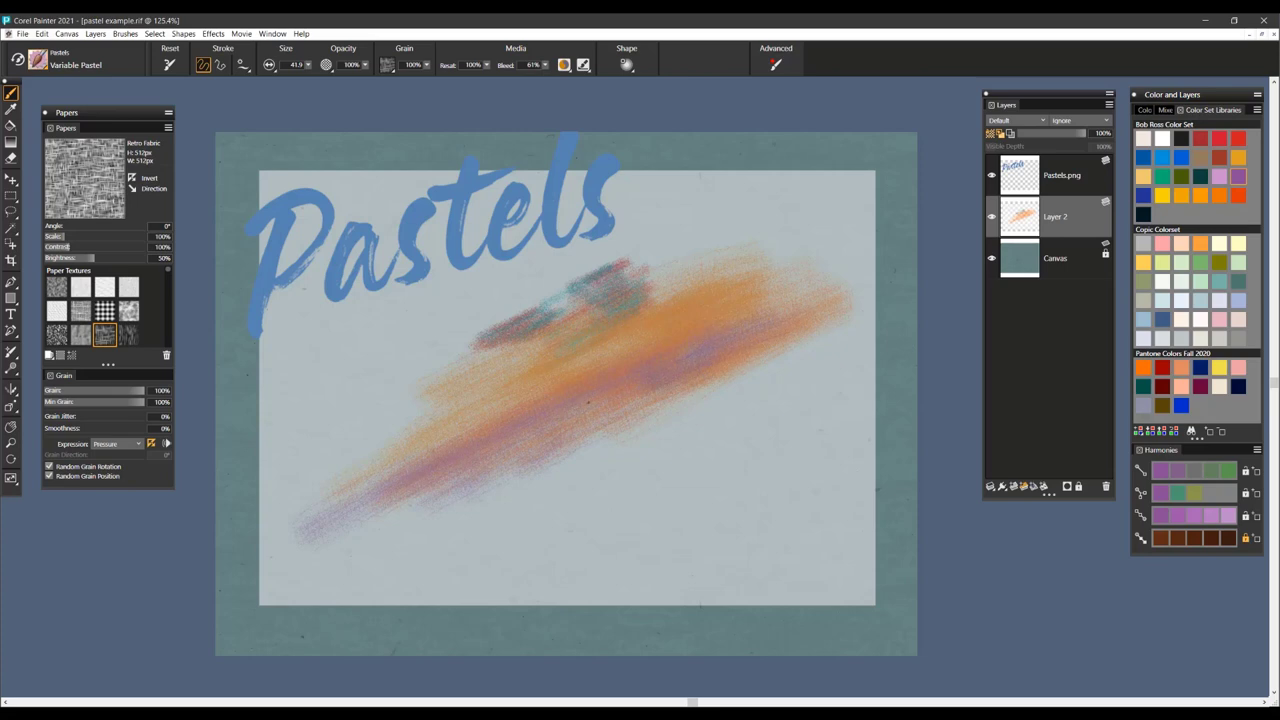
mouse_move(740, 378)
left_mouse_down()
mouse_move(622, 432)
mouse_move(790, 382)
mouse_move(829, 356)
left_mouse_up()
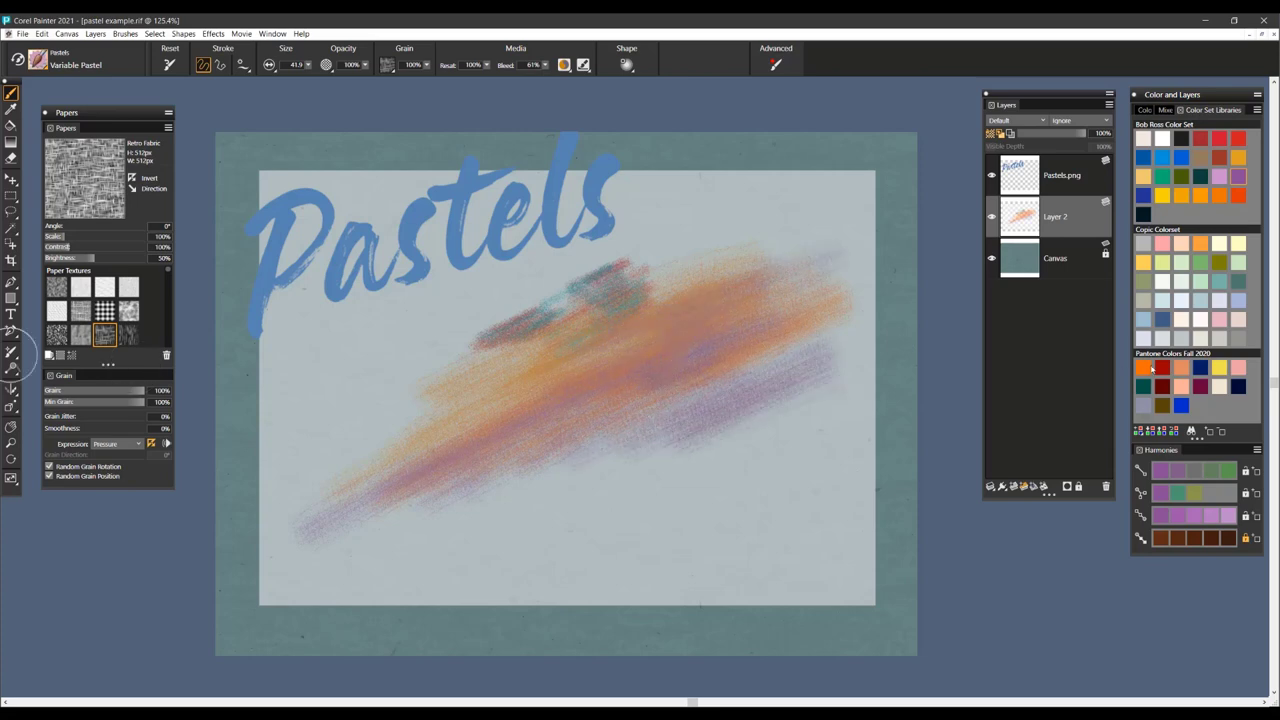
left_click_drag(650, 443, 400, 535)
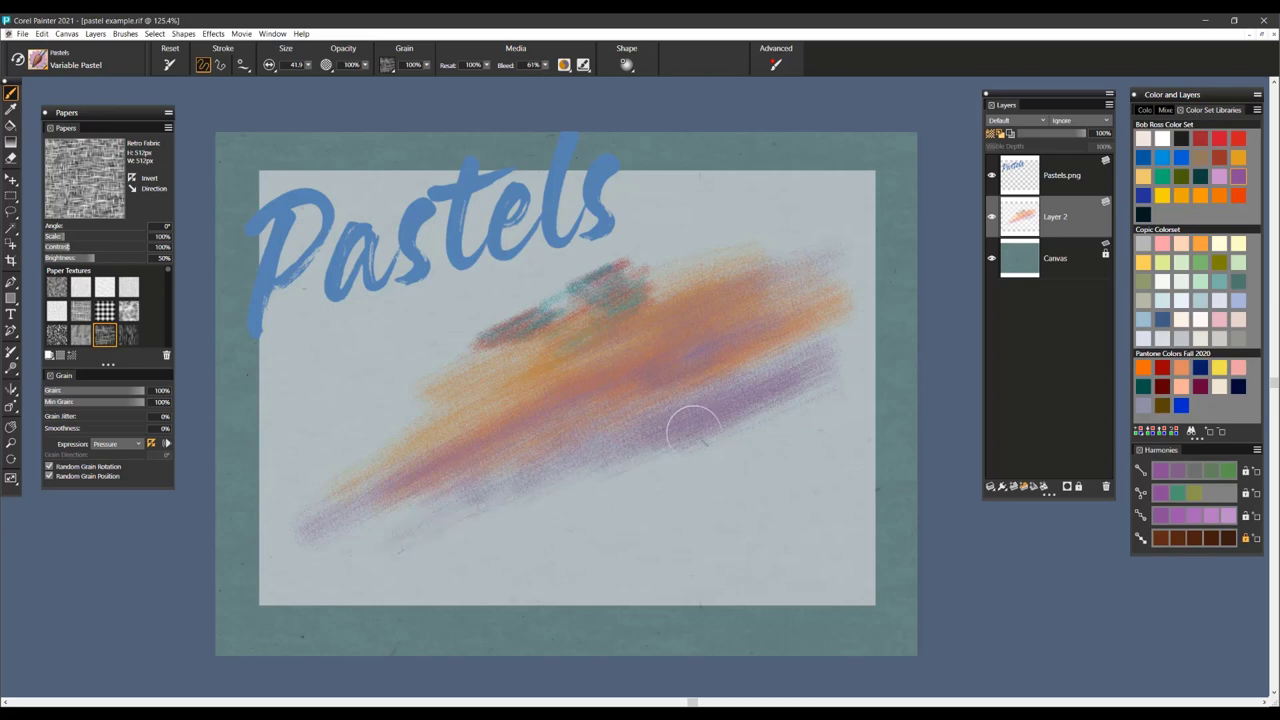
- Layer Pantone orange, a tan sampled from the band and pale Copic Colorset pink over and below the diagonal strokes
left_click(1143, 367)
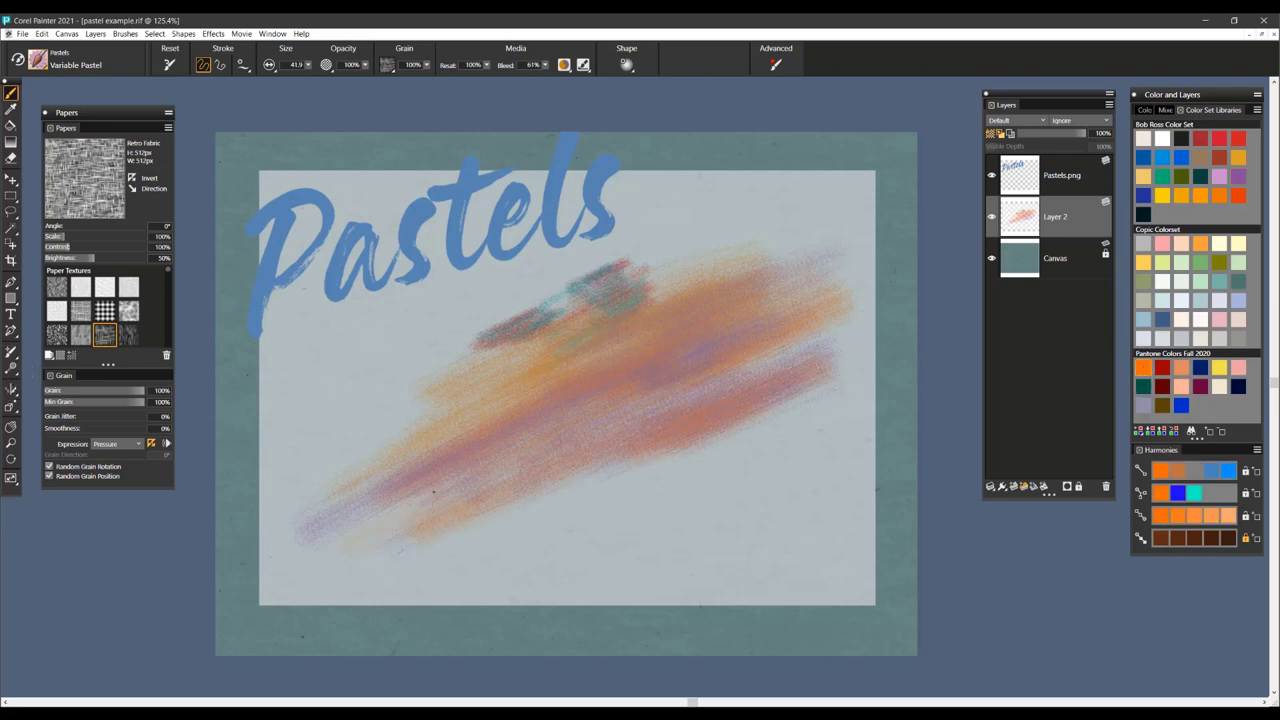
left_click(526, 380, "alt")
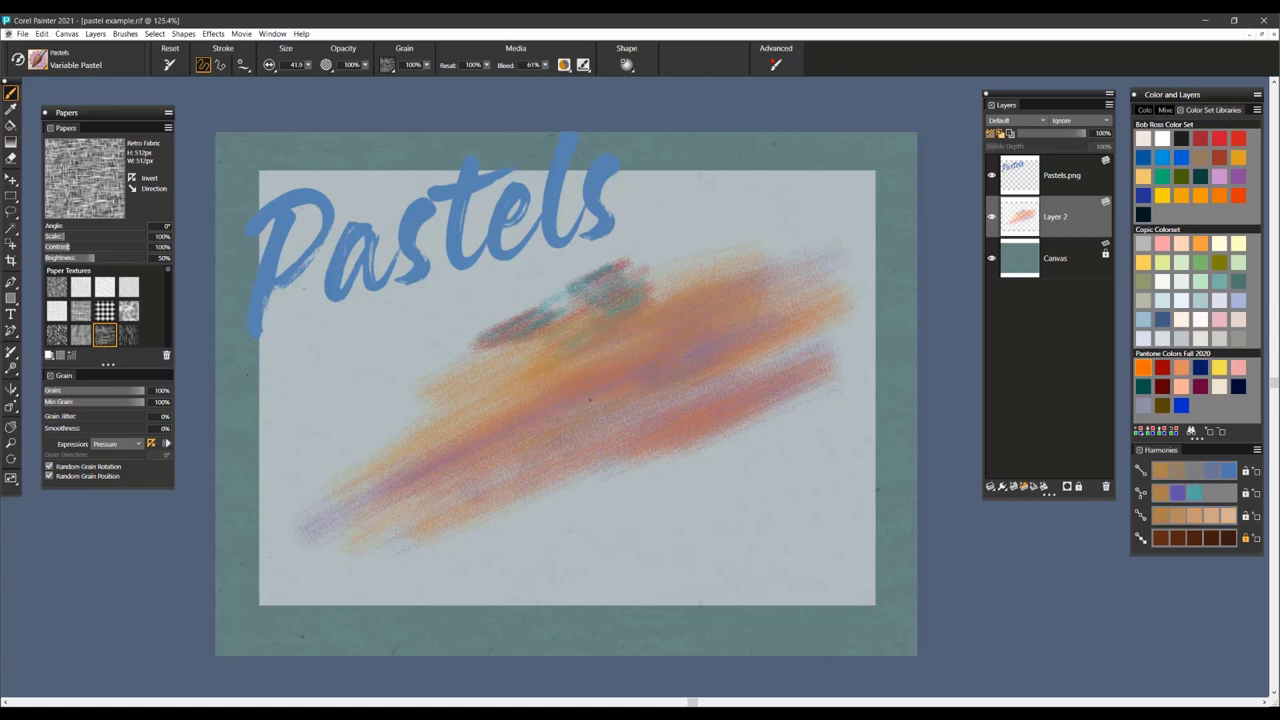
mouse_move(668, 461)
left_mouse_down()
mouse_move(835, 406)
mouse_move(555, 473)
mouse_move(545, 371)
mouse_move(642, 375)
mouse_move(756, 466)
mouse_move(679, 497)
left_mouse_up()
left_click_drag(740, 462, 548, 540)
left_click_drag(595, 497, 420, 580)
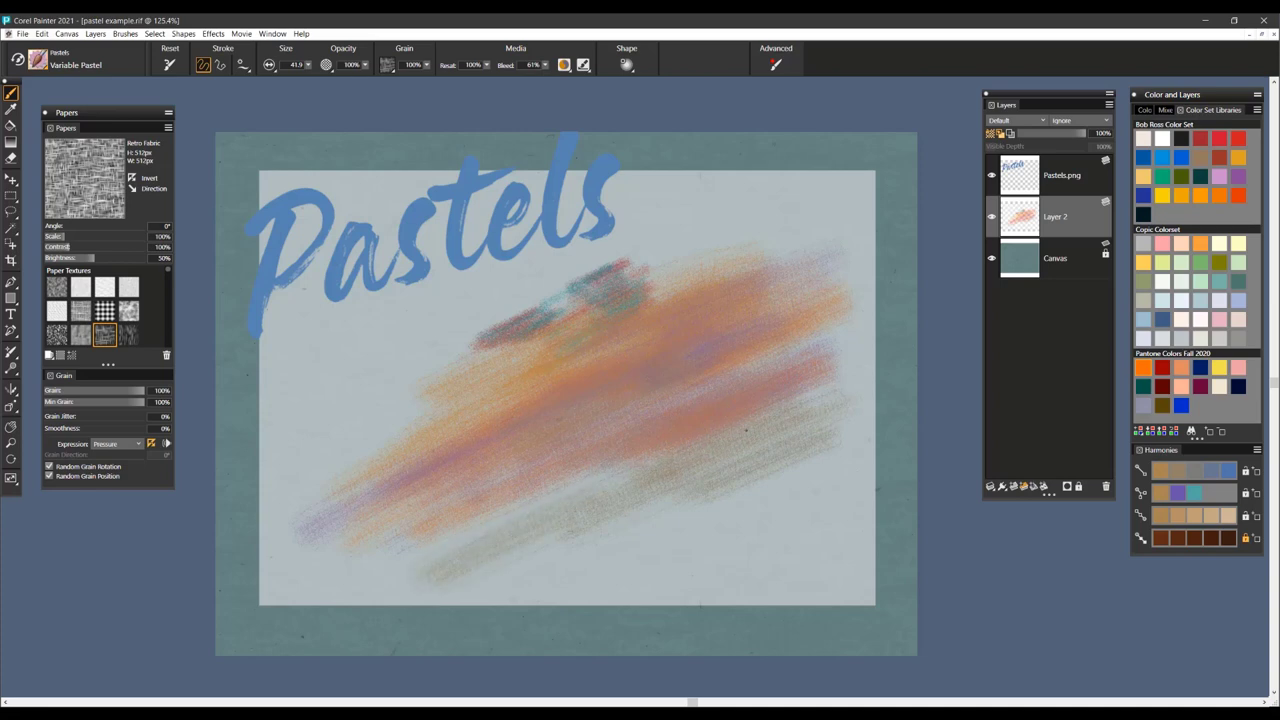
left_click(1220, 320)
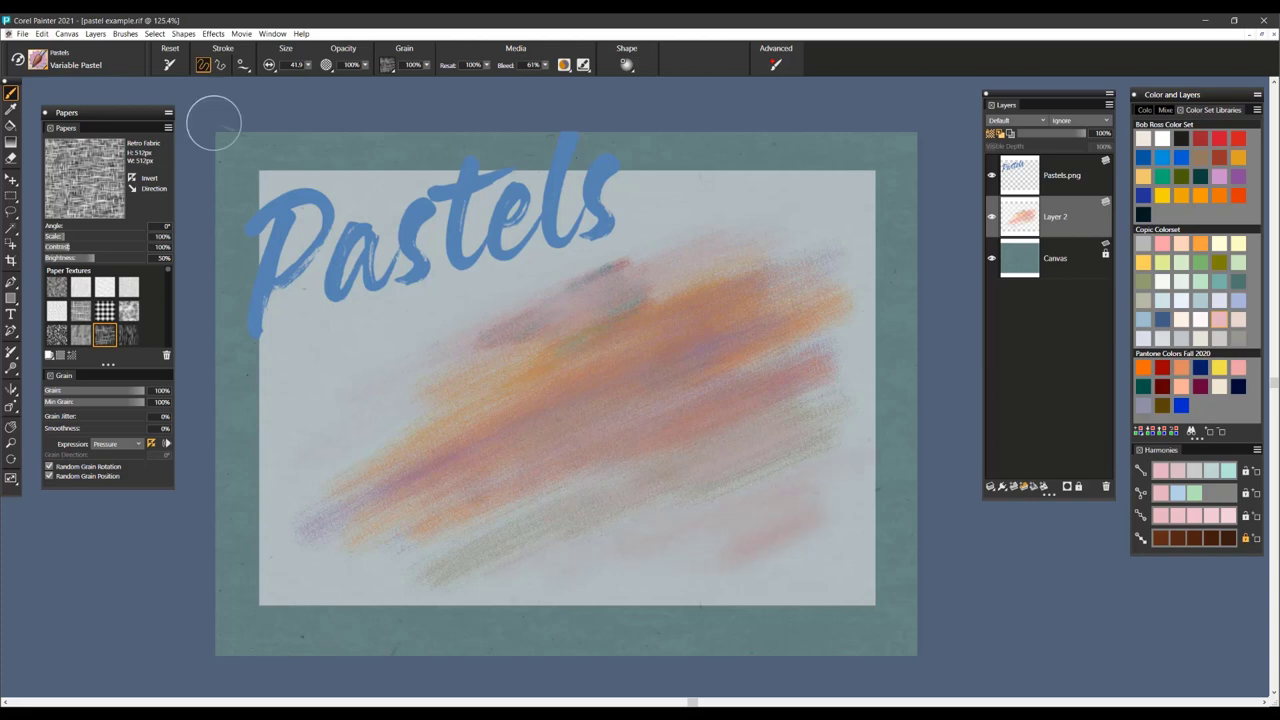
- Switch to the Wispy Blend brush, reset it and smear the diagonal pastel strokes together at size 122.5
left_click(38, 60)
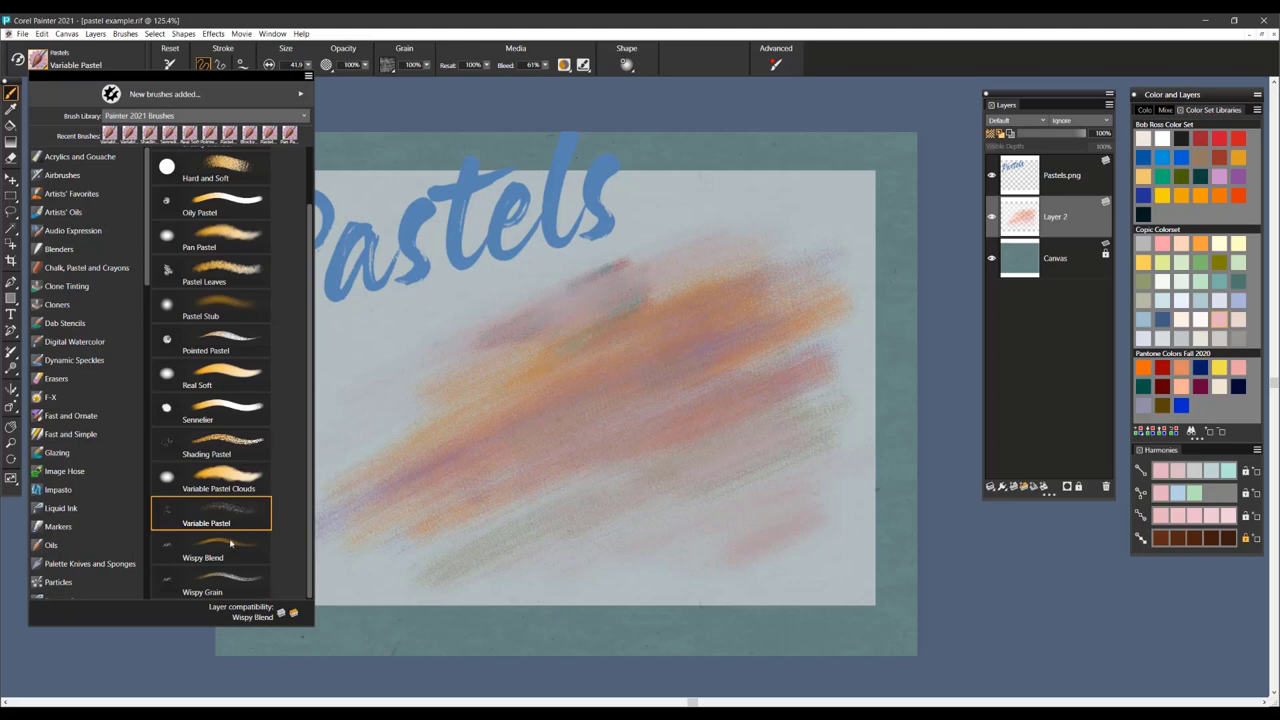
left_click(210, 553)
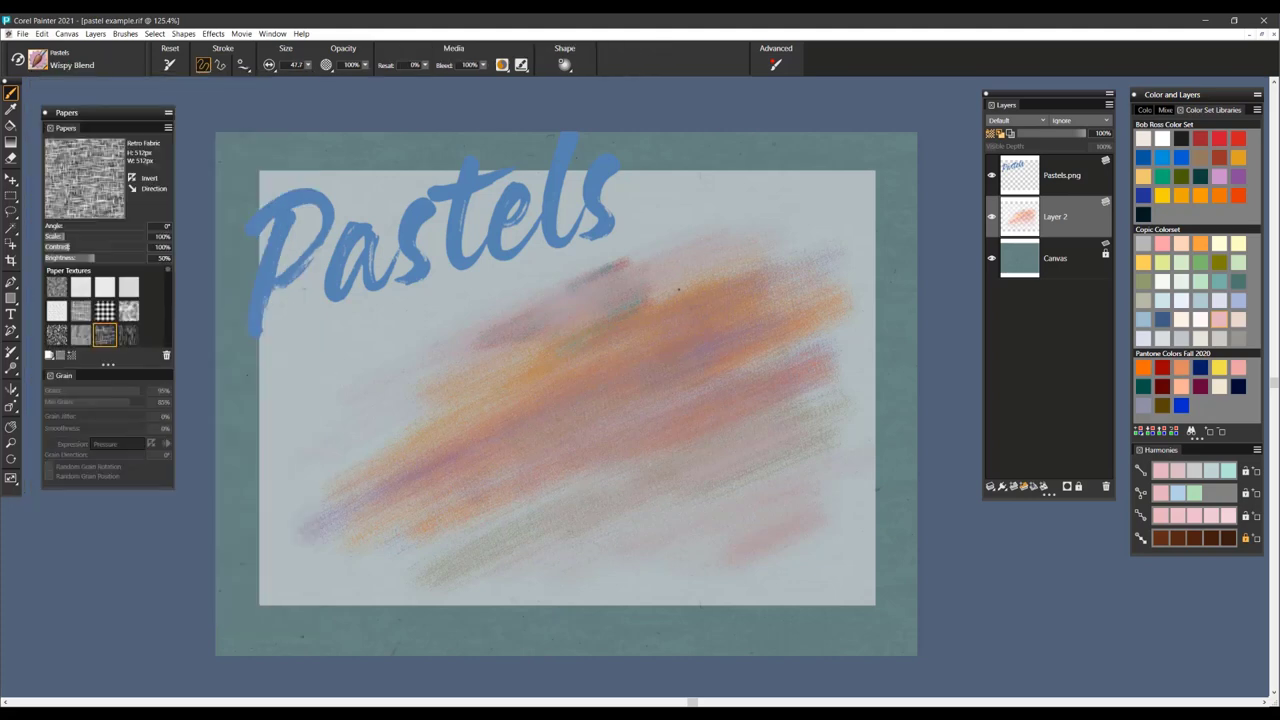
left_click(169, 64)
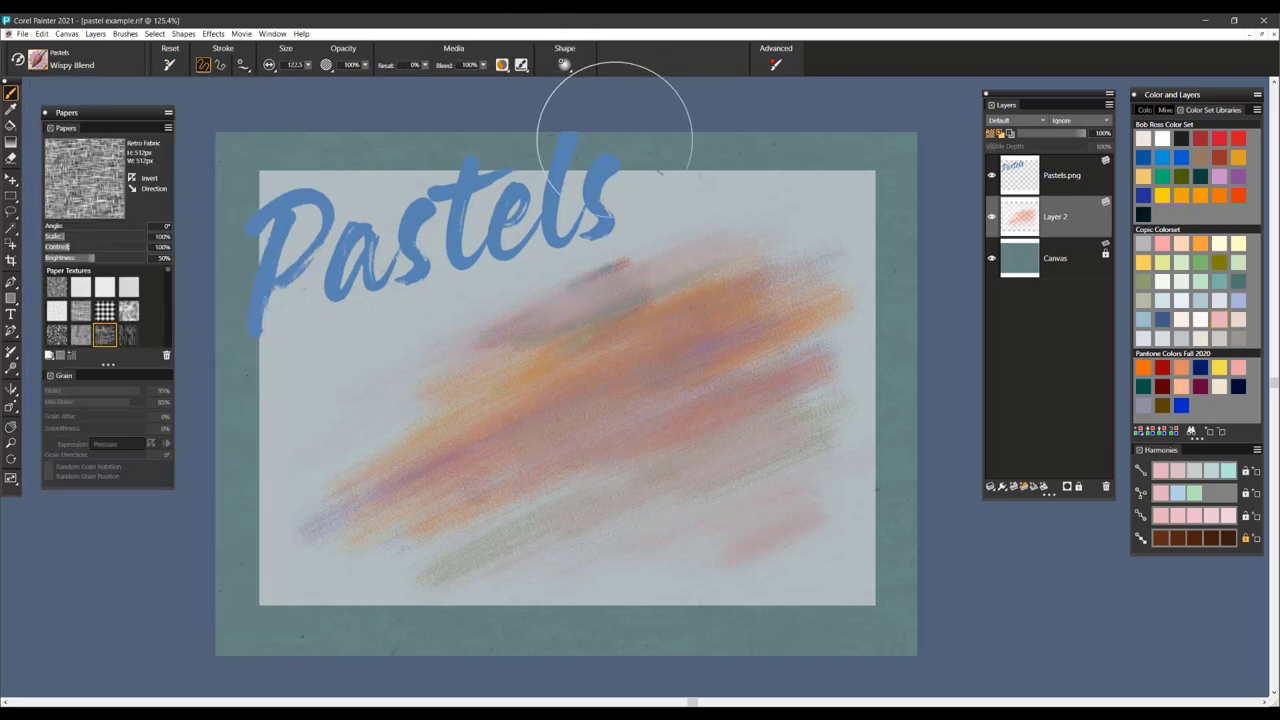
mouse_move(704, 266)
left_mouse_down()
mouse_move(657, 270)
mouse_move(420, 380)
mouse_move(314, 449)
mouse_move(538, 401)
mouse_move(300, 515)
mouse_move(410, 540)
mouse_move(330, 585)
mouse_move(550, 536)
left_mouse_up()
mouse_move(483, 598)
left_mouse_down()
mouse_move(680, 540)
mouse_move(846, 446)
left_mouse_up()
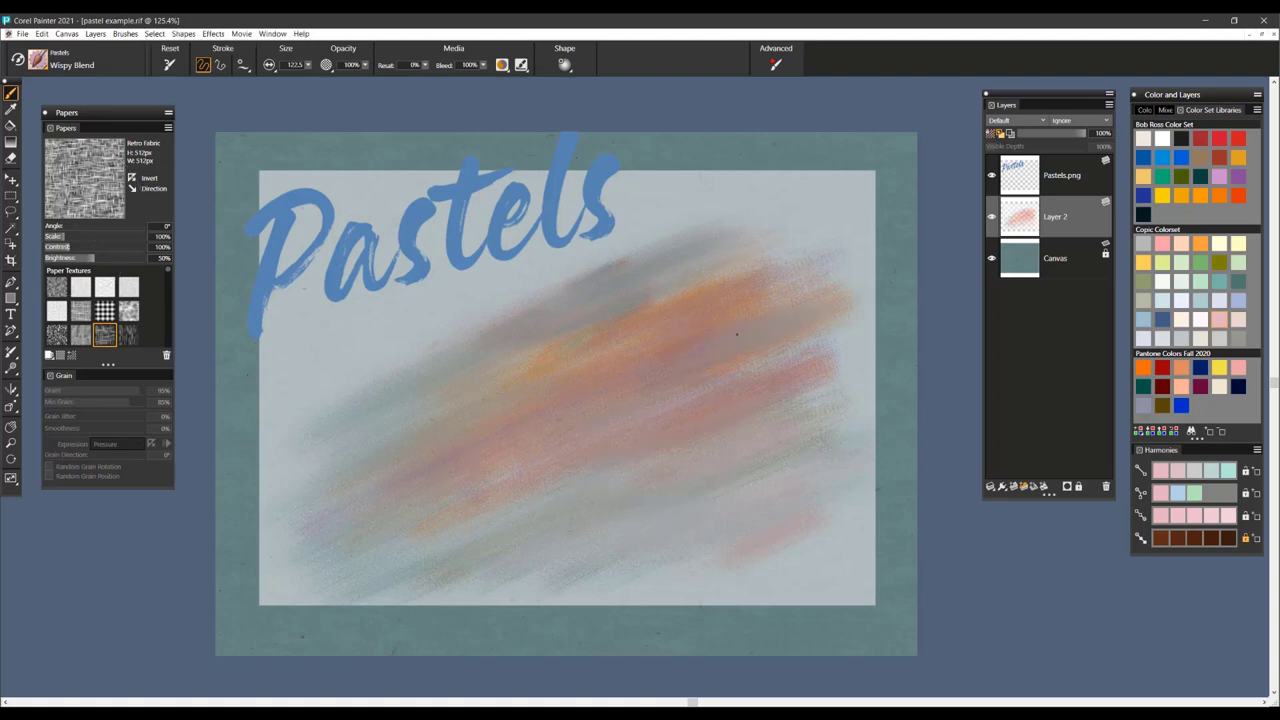
- Blend the ends of the diagonal pastel strokes, then add a layer above Layer 2 and keep smoothing the whole blend on it
left_click_drag(737, 334, 777, 234)
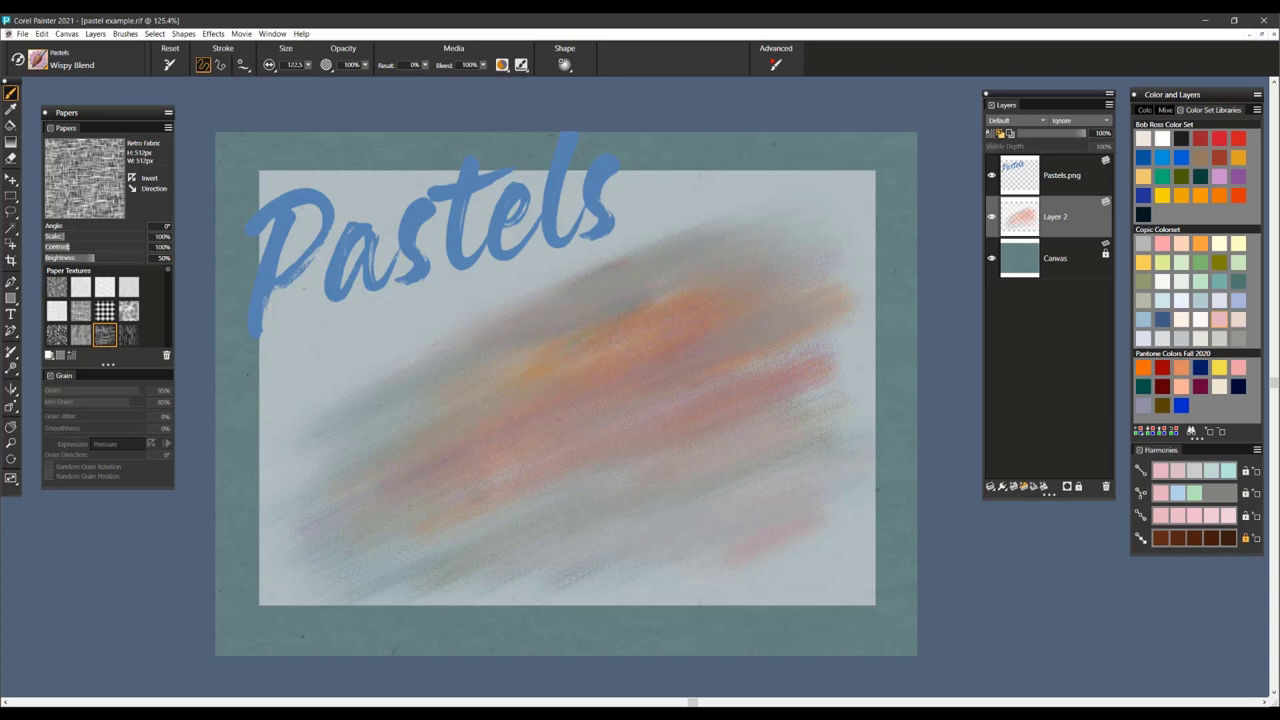
left_click_drag(786, 550, 585, 586)
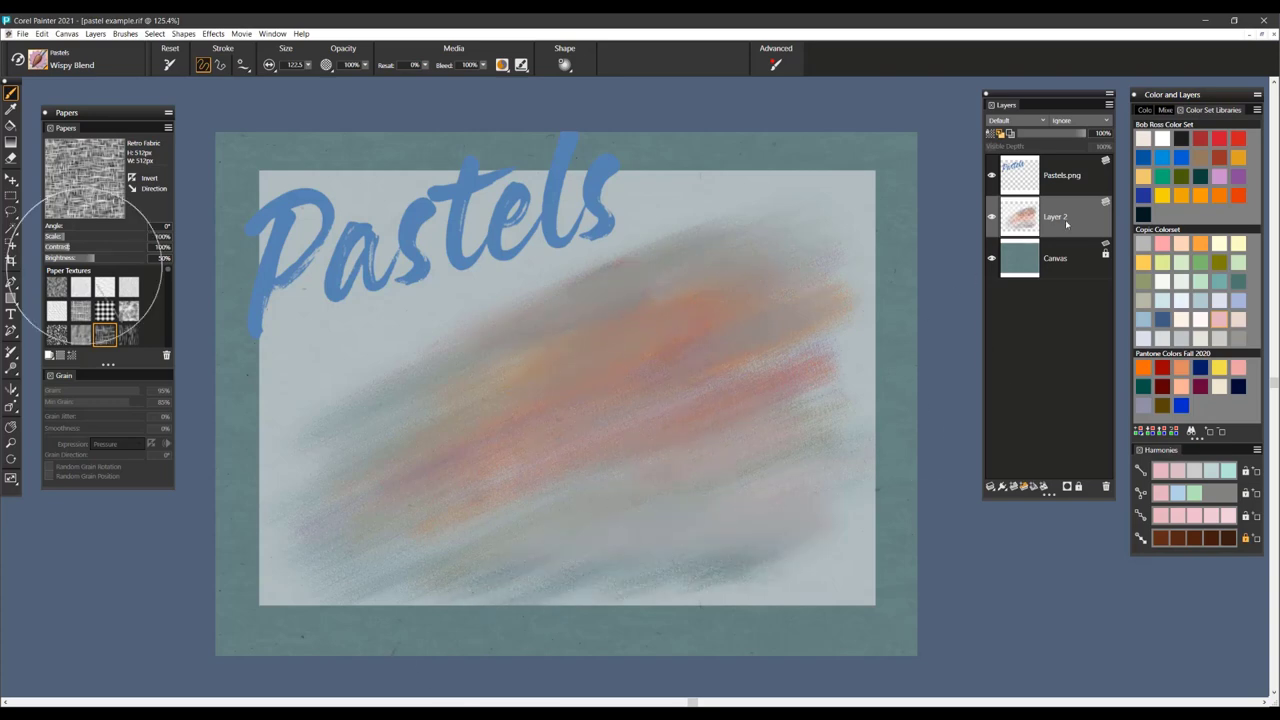
left_click(1017, 485)
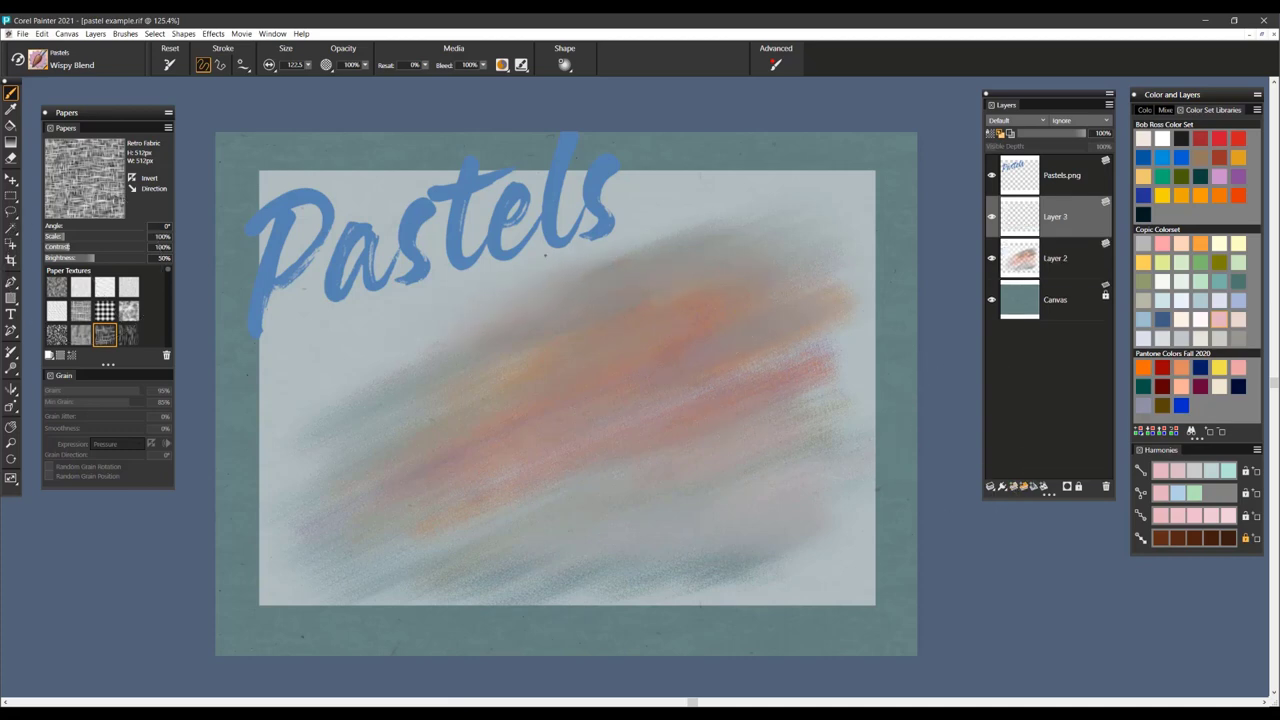
left_click_drag(560, 315, 344, 400)
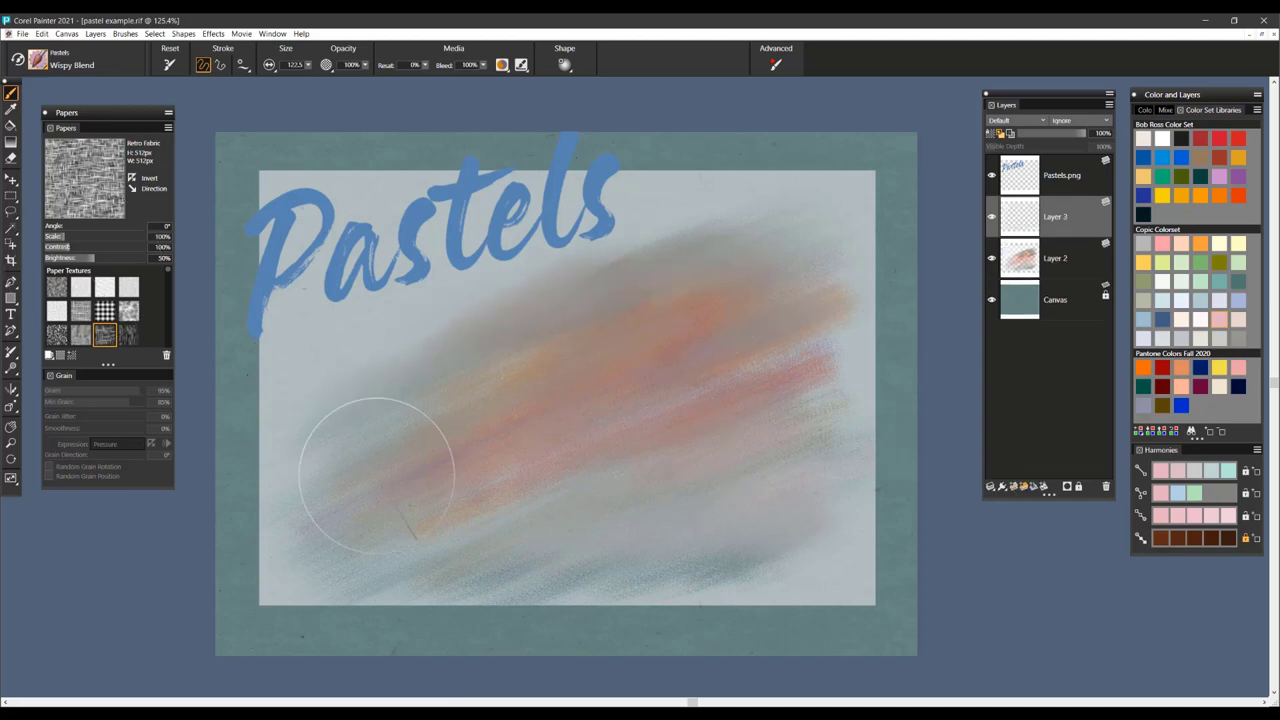
left_click_drag(418, 476, 515, 508)
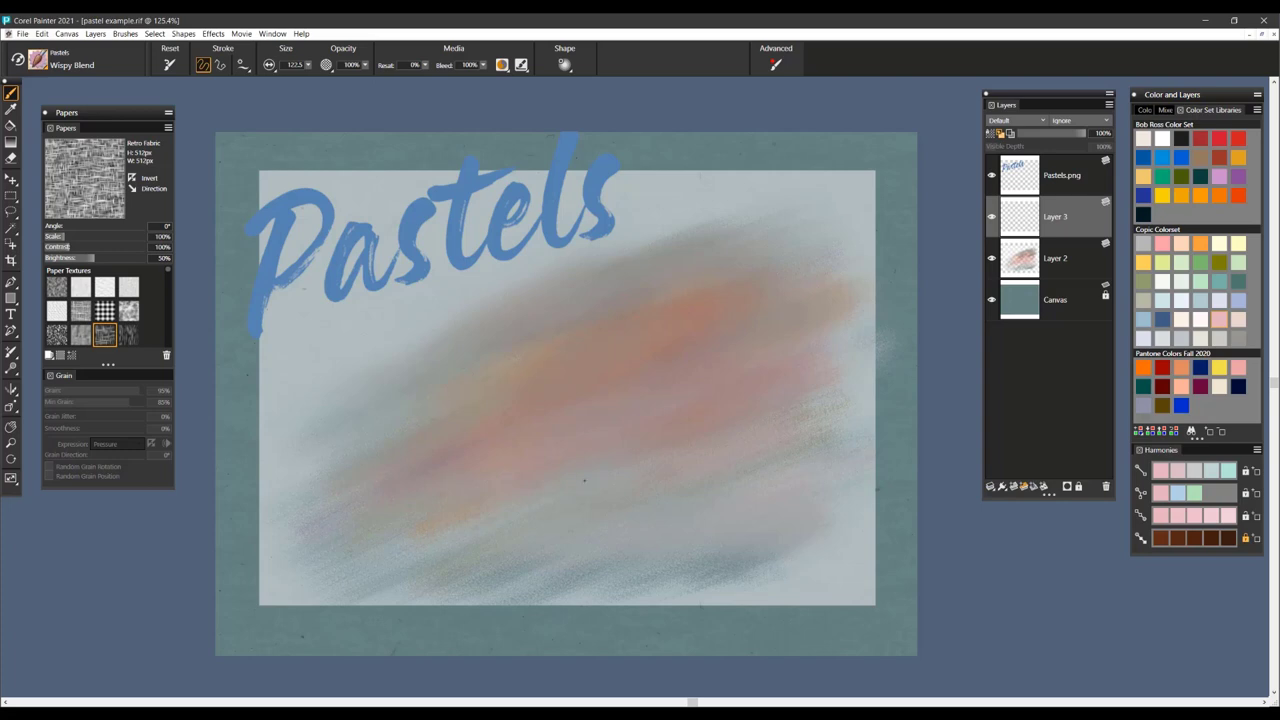
mouse_move(689, 571)
left_mouse_down()
mouse_move(808, 535)
mouse_move(622, 536)
left_mouse_up()
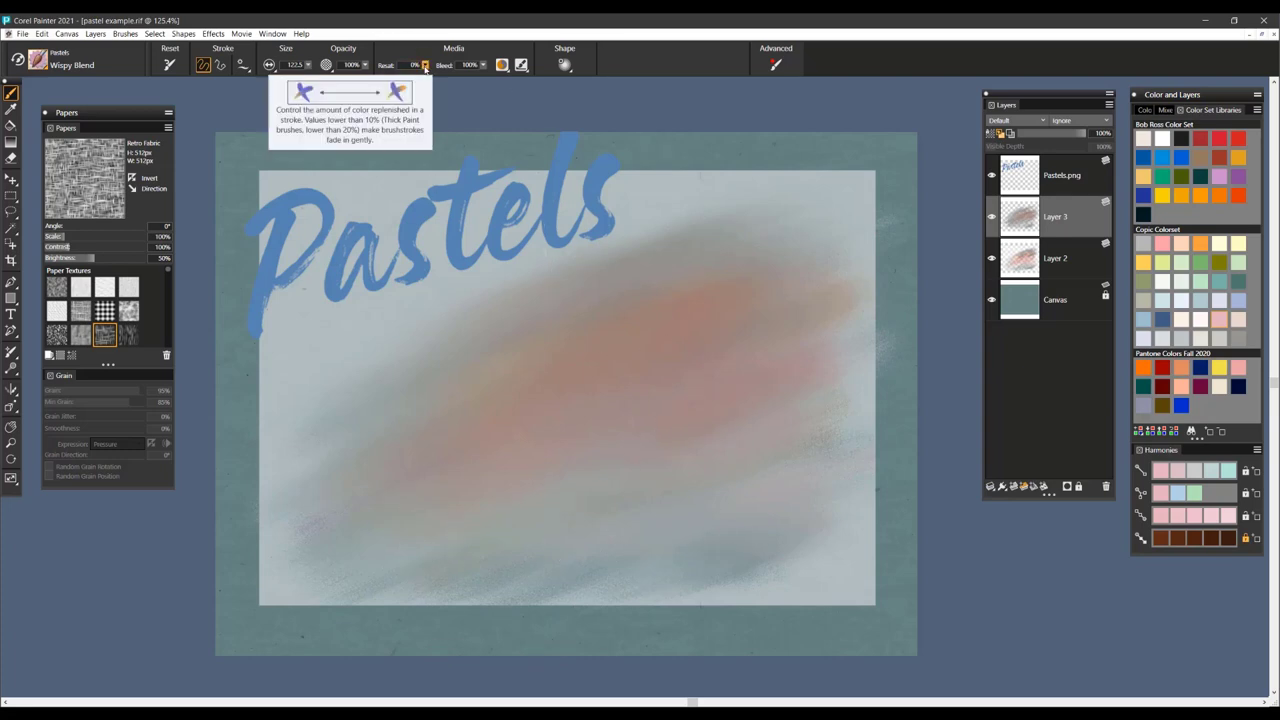
- Raise the Wispy Blend brush's Resat to 100% and stroke Bob Ross yellow diagonally across the middle and upper part of the blend
left_click_drag(425, 67, 556, 65)
left_click(1162, 196)
left_click_drag(575, 382, 686, 323)
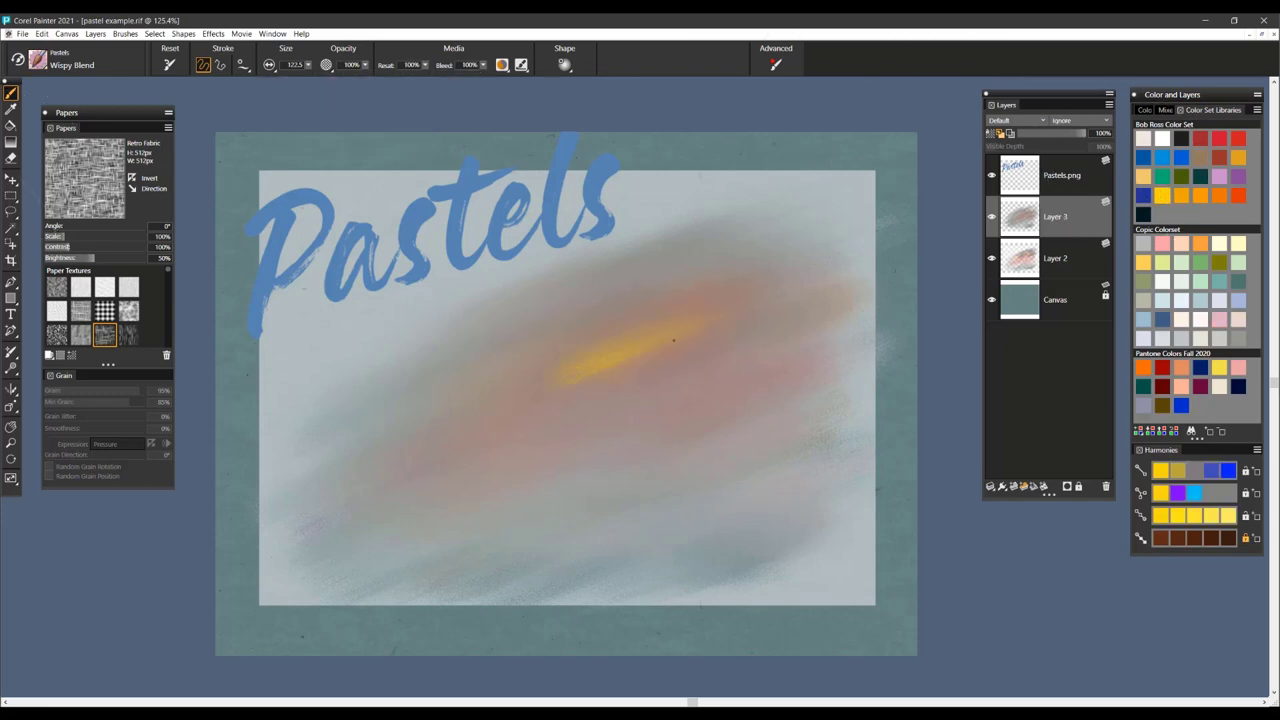
mouse_move(477, 417)
left_mouse_down()
mouse_move(602, 357)
mouse_move(464, 417)
mouse_move(681, 325)
mouse_move(435, 425)
mouse_move(619, 379)
mouse_move(470, 457)
mouse_move(737, 366)
mouse_move(662, 361)
mouse_move(581, 319)
mouse_move(590, 314)
mouse_move(375, 406)
mouse_move(611, 338)
mouse_move(340, 440)
left_mouse_up()
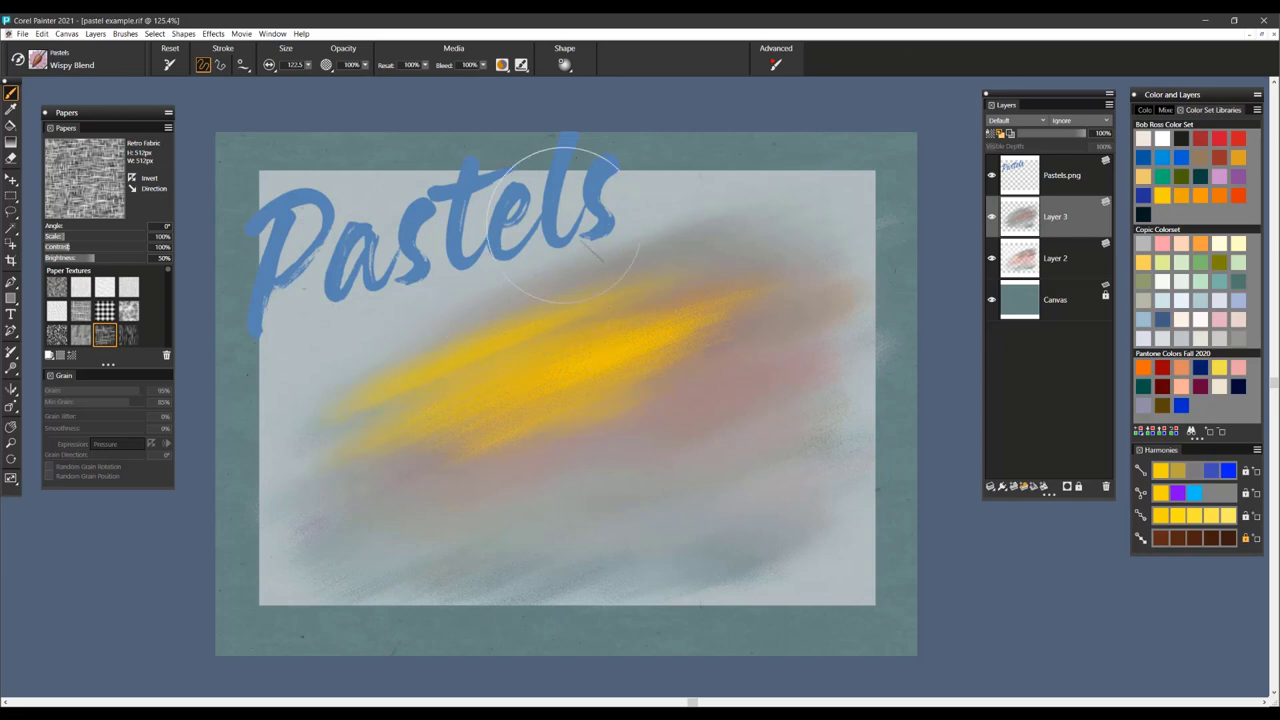
- Lower Resat to 0% and blend the yellow strokes softly into the surrounding colours
left_click(425, 65)
left_click_drag(427, 67, 362, 77)
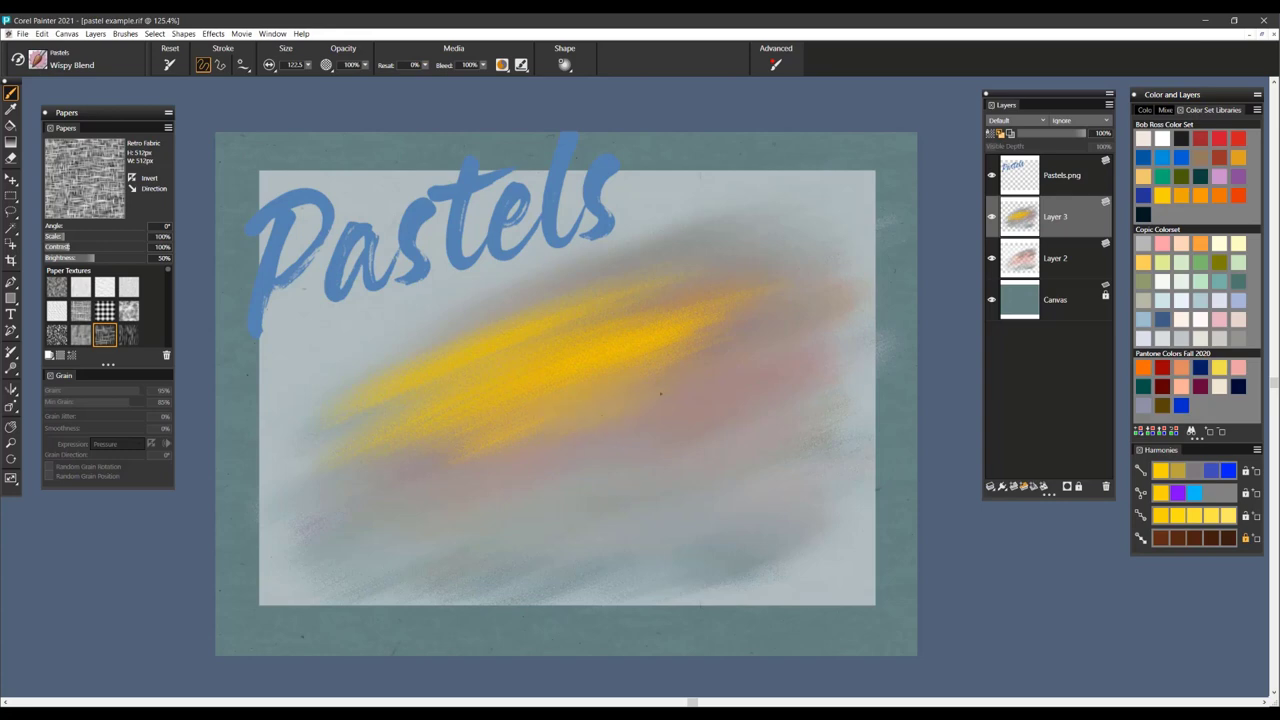
left_click_drag(747, 328, 611, 352)
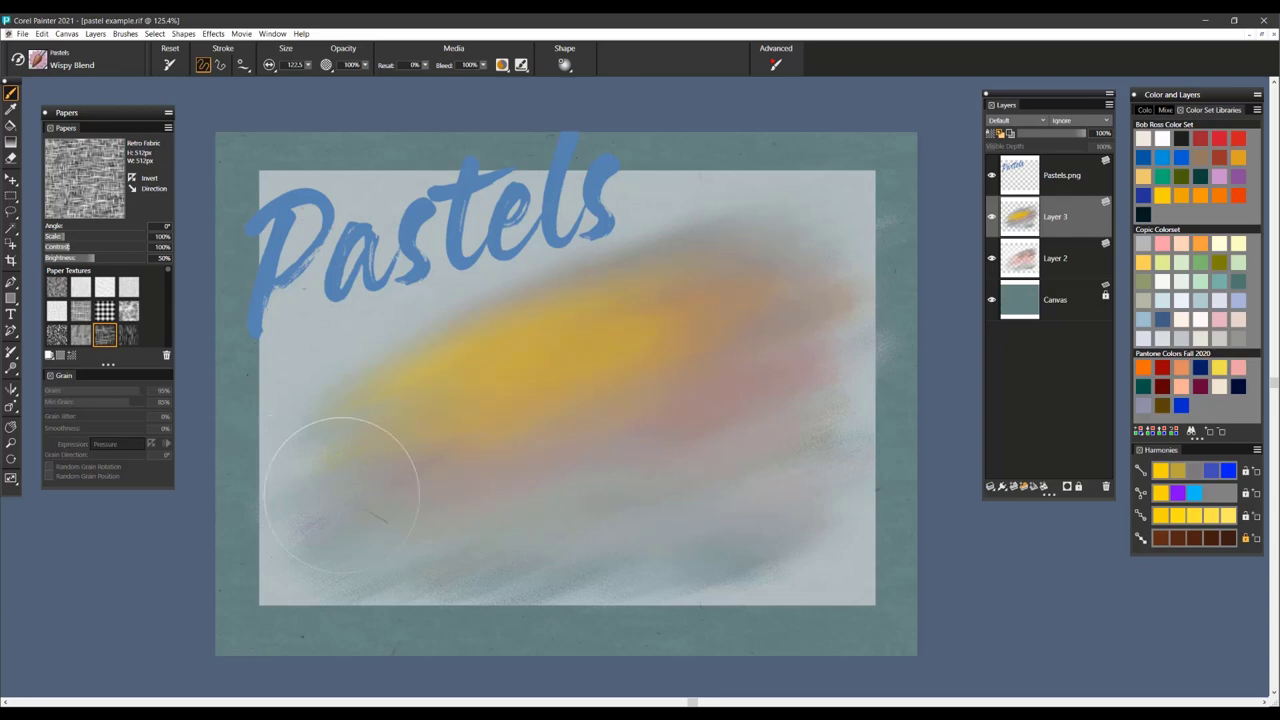
- Switch to the Wispy Grain brush, try a stroke over the yellow area, then clear everything painted on Layer 3
left_click(45, 66)
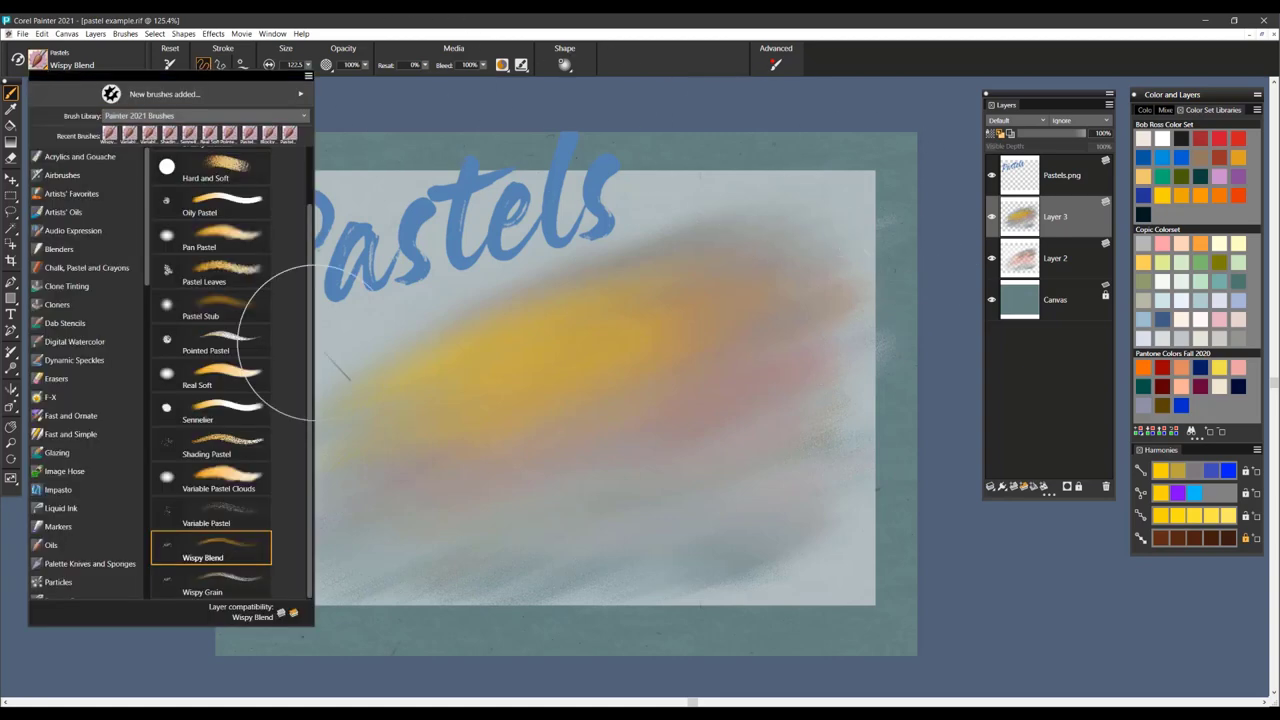
left_click(231, 591)
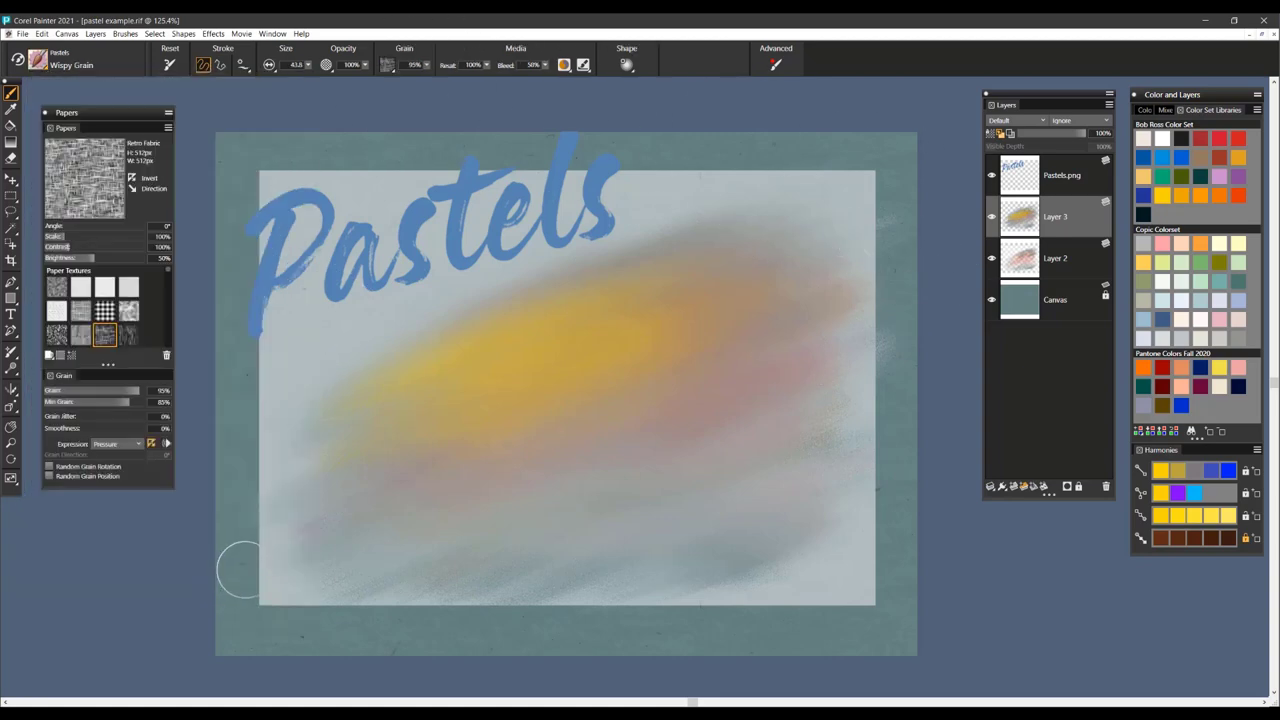
mouse_move(490, 452)
left_mouse_down()
mouse_move(650, 380)
mouse_move(527, 436)
left_mouse_up()
key("ctrl+a")
key("BackSpace")
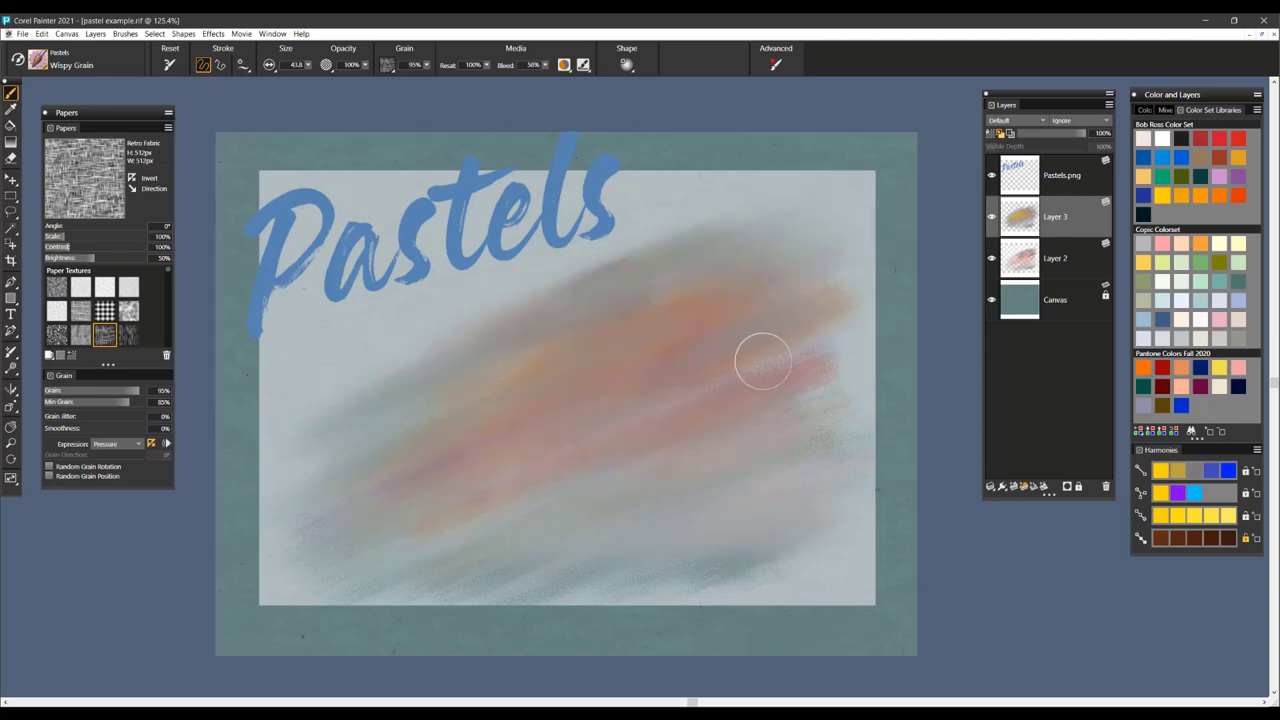
- Paint grainy yellow diagonal strokes with Wispy Grain at size 43.8 across the blend, extending them below the lettering and below the band
mouse_move(655, 337)
left_mouse_down()
mouse_move(483, 399)
mouse_move(598, 351)
mouse_move(554, 389)
mouse_move(667, 302)
mouse_move(653, 300)
mouse_move(715, 305)
mouse_move(518, 346)
mouse_move(567, 318)
mouse_move(615, 372)
mouse_move(650, 367)
mouse_move(550, 409)
mouse_move(637, 376)
mouse_move(673, 324)
mouse_move(770, 332)
left_mouse_up()
mouse_move(738, 282)
left_mouse_down()
mouse_move(788, 300)
mouse_move(771, 285)
mouse_move(783, 284)
mouse_move(745, 282)
mouse_move(756, 258)
mouse_move(695, 289)
mouse_move(629, 271)
left_mouse_up()
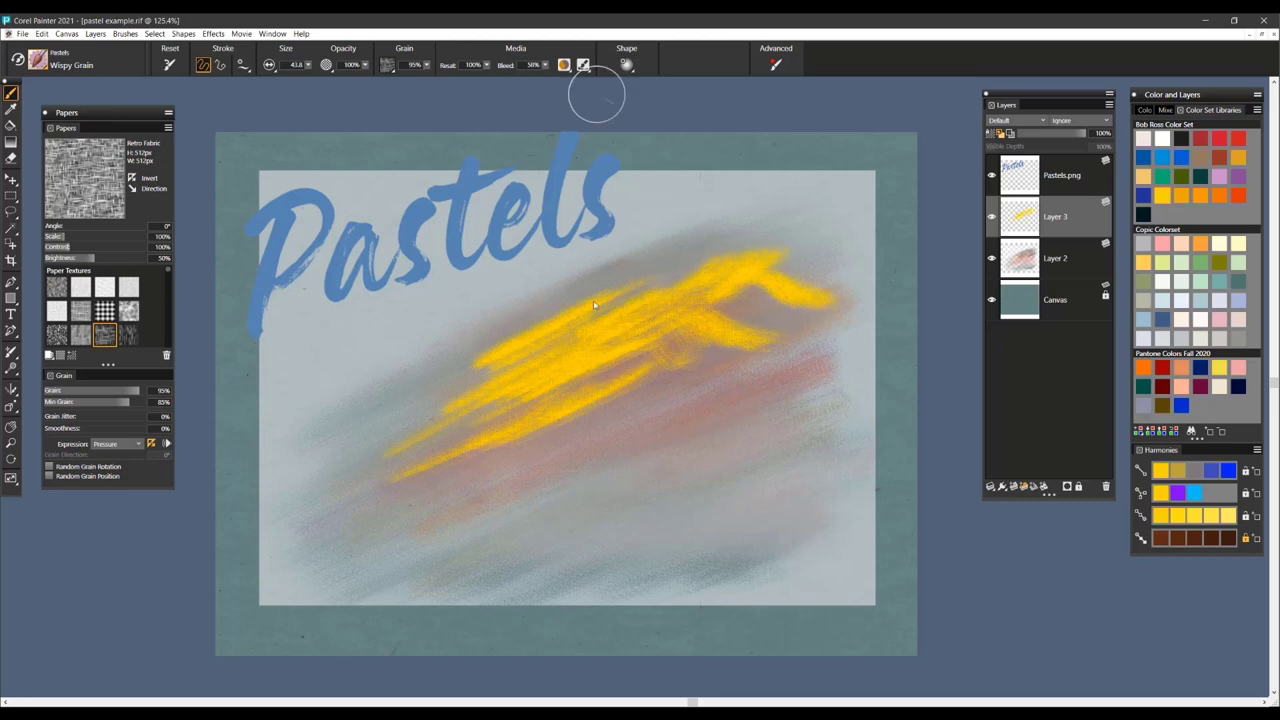
mouse_move(507, 316)
left_mouse_down()
mouse_move(400, 341)
mouse_move(428, 356)
left_mouse_up()
mouse_move(503, 331)
left_mouse_down()
mouse_move(452, 358)
mouse_move(468, 381)
left_mouse_up()
left_click_drag(638, 416, 492, 497)
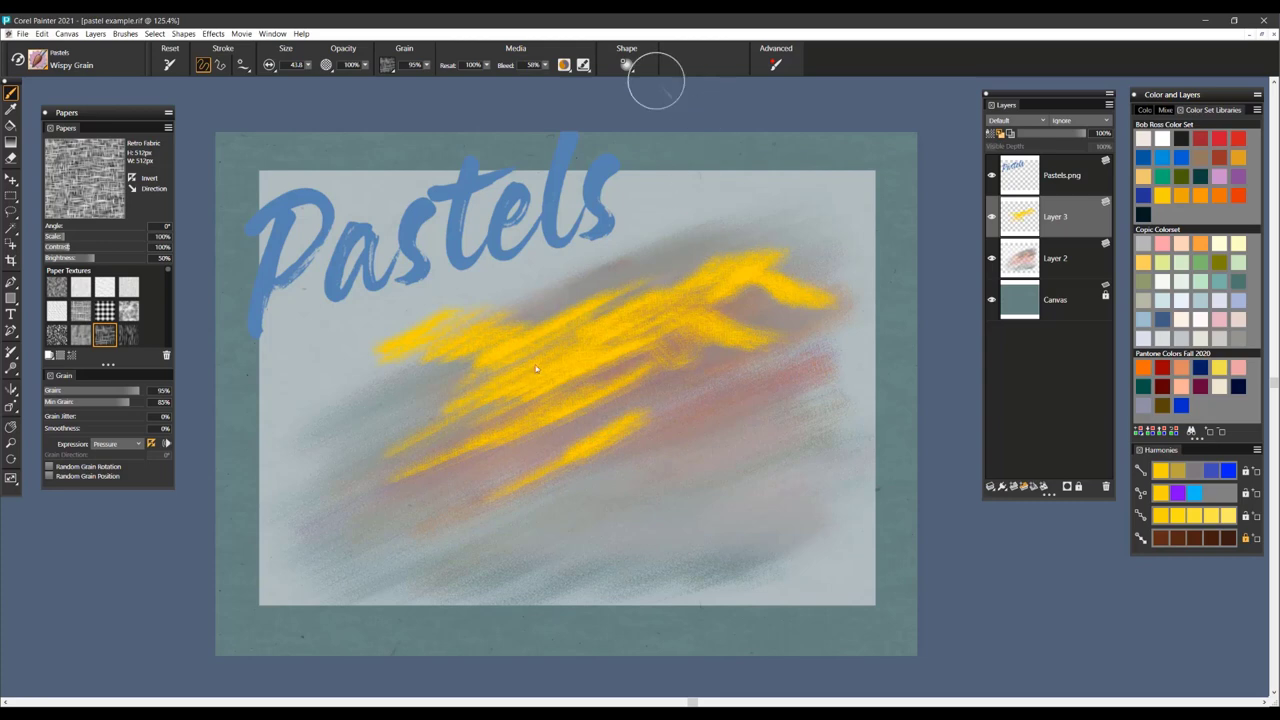
- Apply a dab stencil to the Wispy Grain brush with Paper as its source and Thick Verticals as the paper
left_click(625, 66)
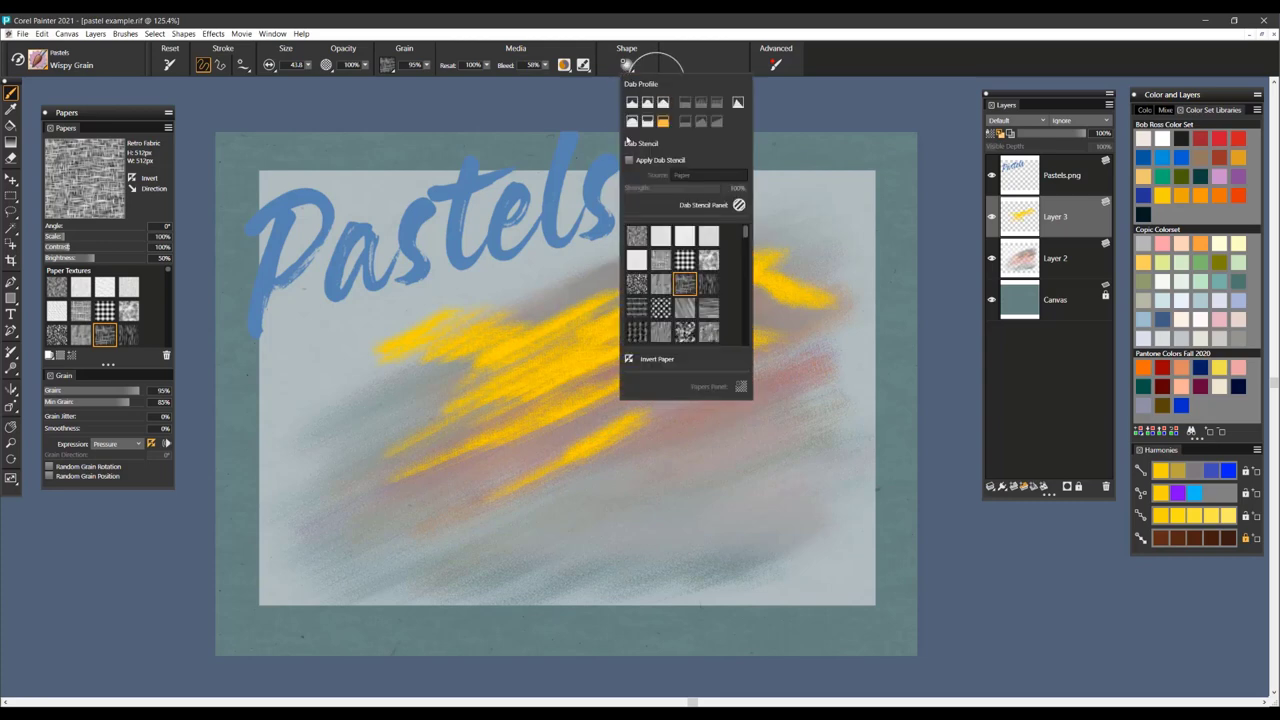
left_click(628, 161)
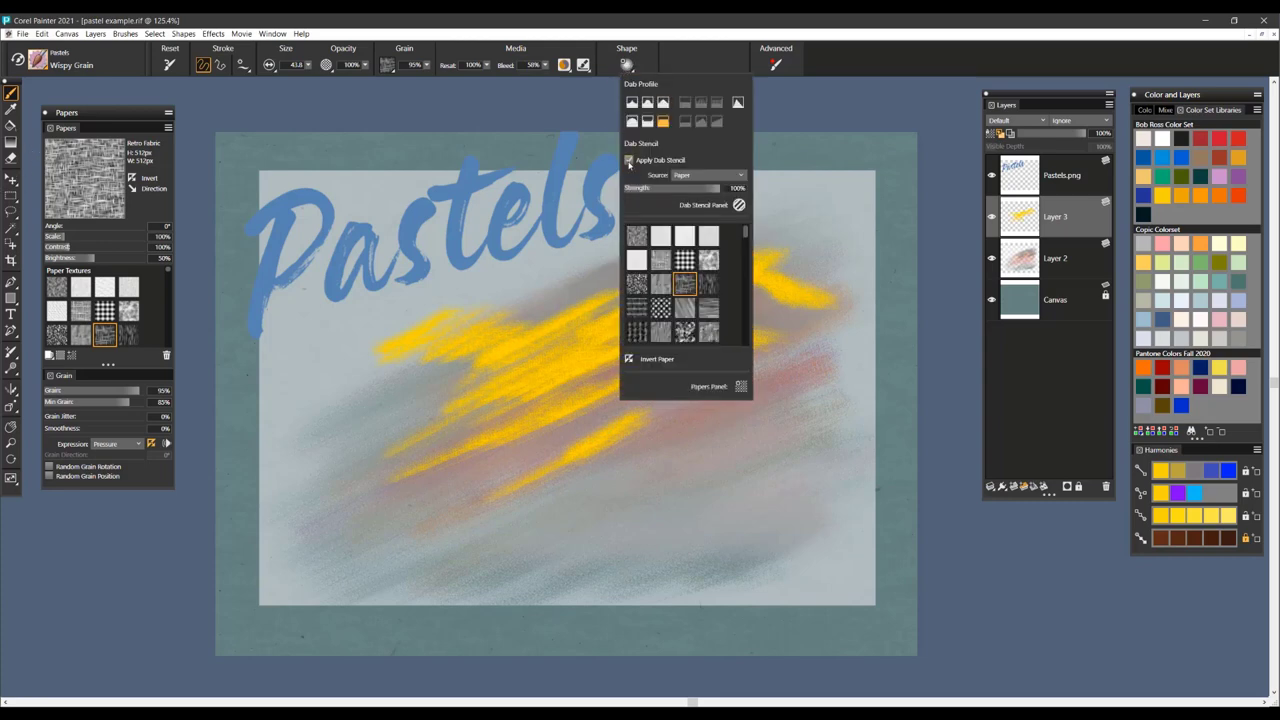
left_click(700, 177)
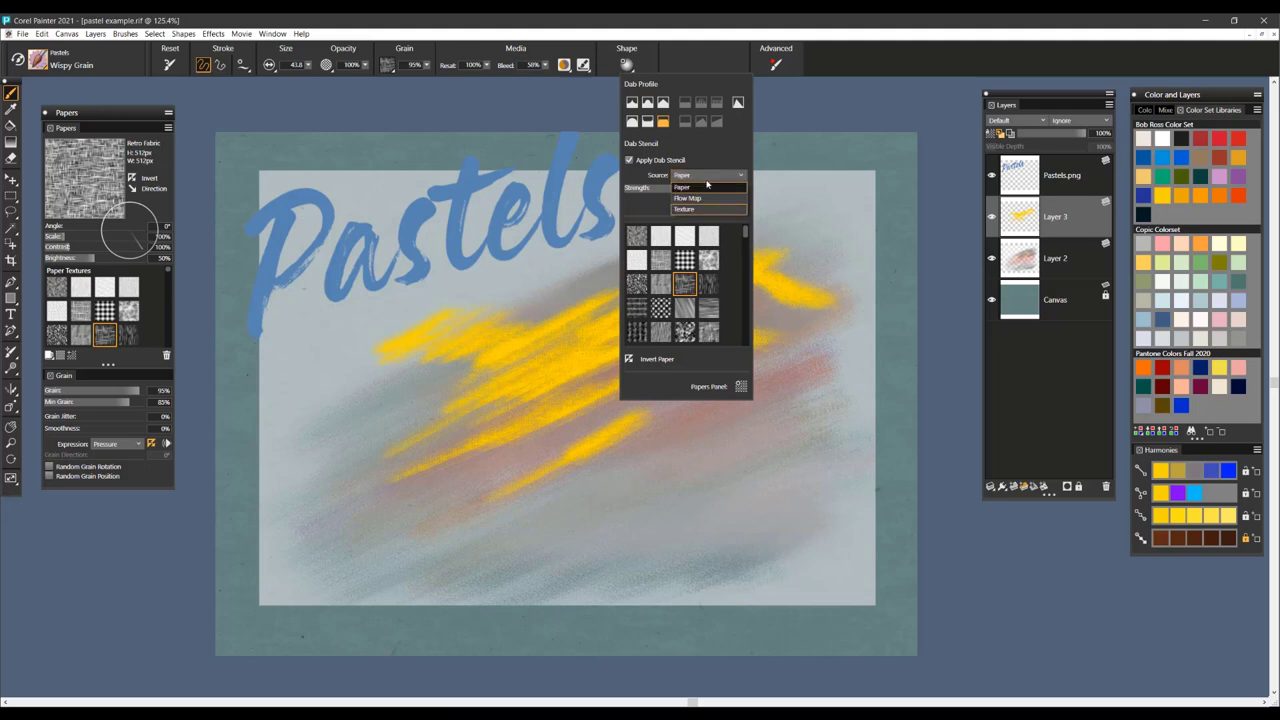
left_click(748, 234)
left_click_drag(748, 234, 737, 290)
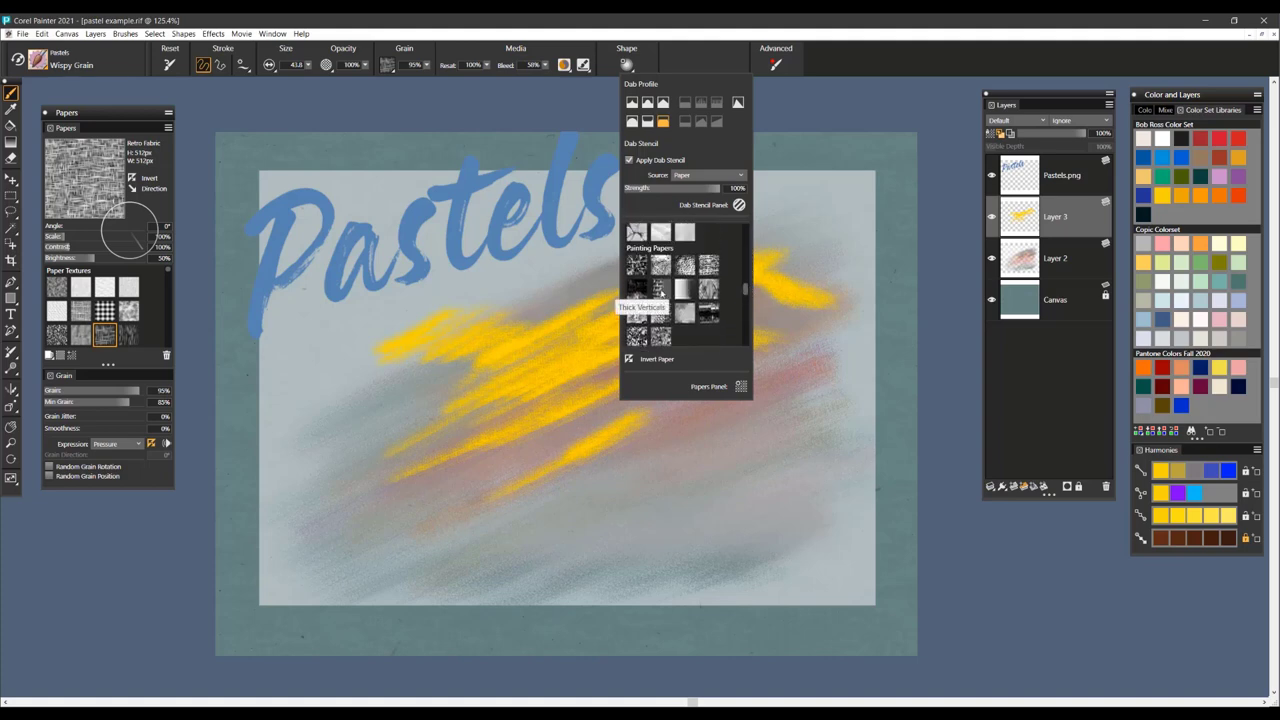
left_click(660, 289)
- Test the Thick Verticals stencil with yellow strokes below the band, then red vertical strokes rising to the panel's upper edge
left_click_drag(728, 440, 662, 466)
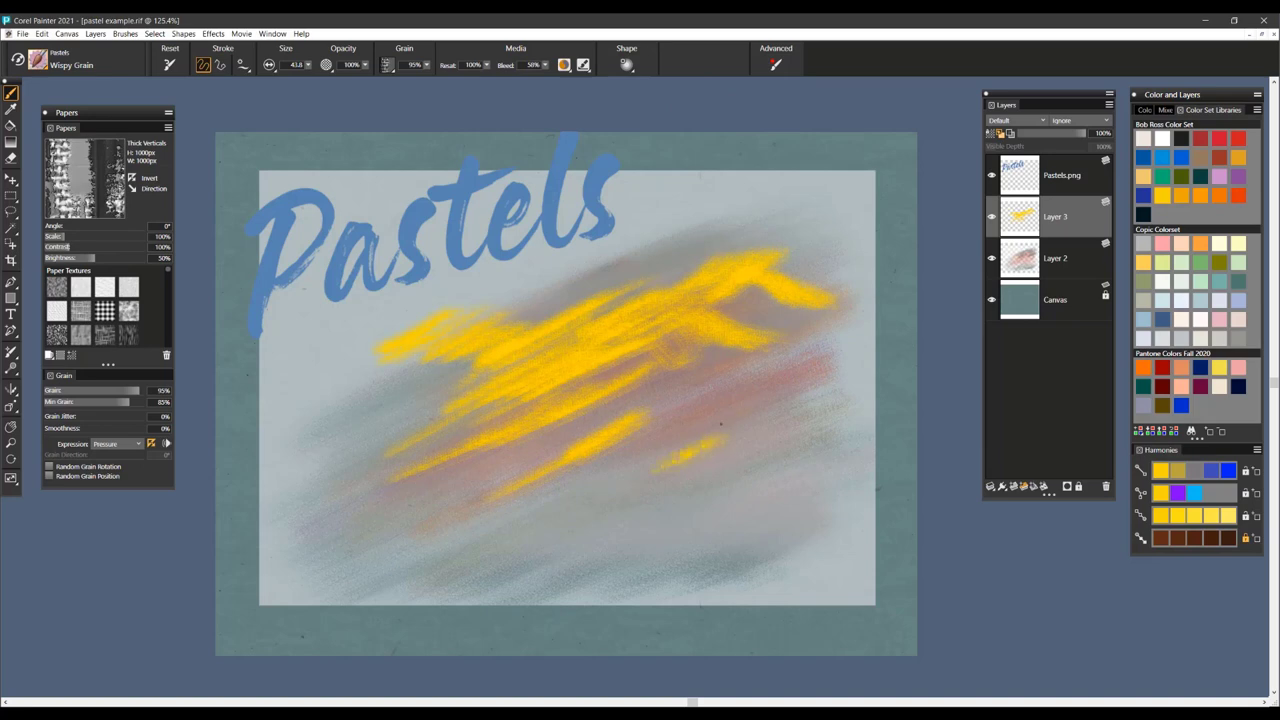
mouse_move(735, 415)
left_mouse_down()
mouse_move(670, 430)
mouse_move(697, 386)
mouse_move(688, 338)
left_mouse_up()
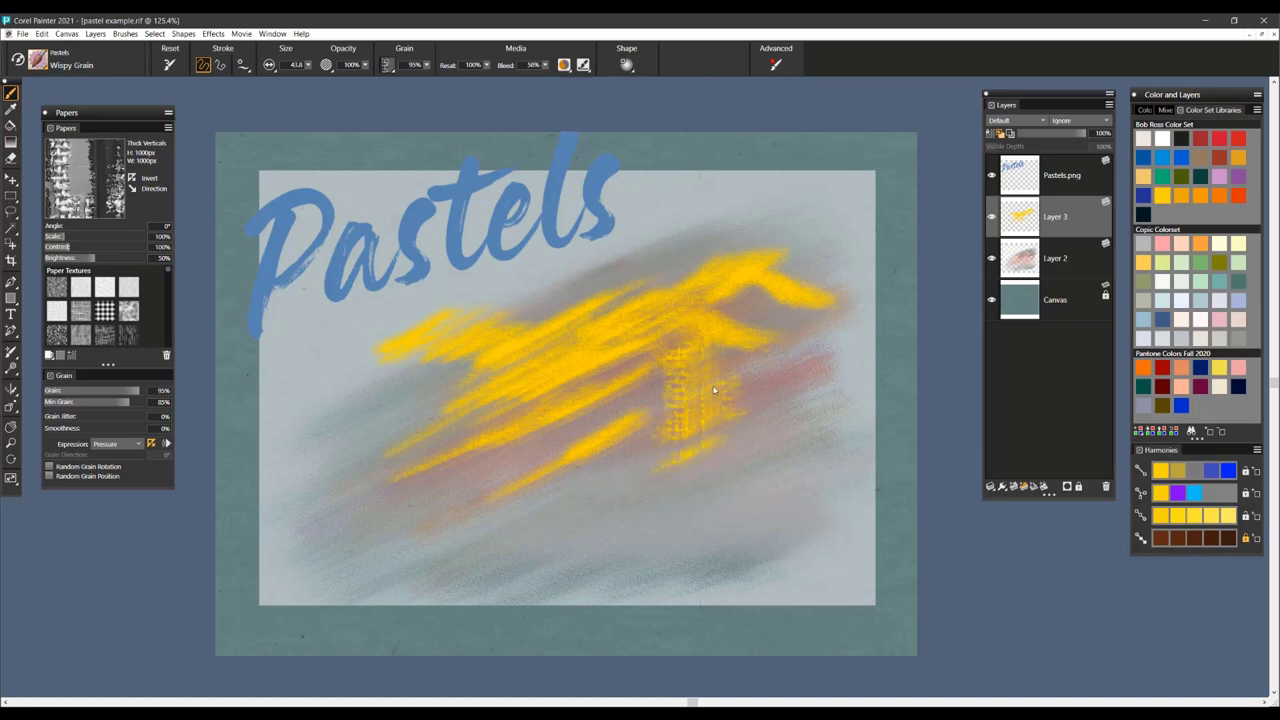
mouse_move(732, 448)
left_mouse_down()
mouse_move(707, 424)
mouse_move(713, 404)
mouse_move(690, 345)
left_mouse_up()
mouse_move(793, 315)
left_mouse_down()
mouse_move(750, 372)
mouse_move(762, 410)
mouse_move(700, 470)
left_mouse_up()
left_click_drag(720, 335, 705, 292)
left_click_drag(715, 250, 713, 172)
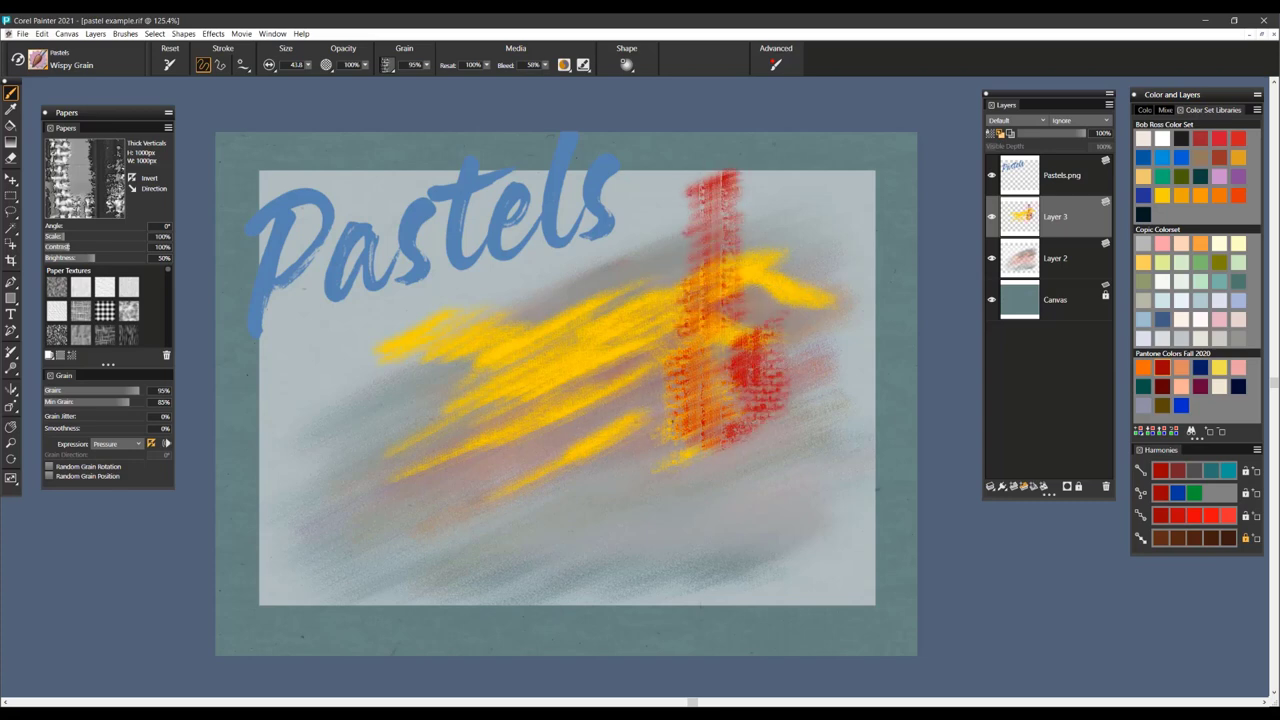
- Lay five horizontal red strokes with the stencilled Wispy Grain brush across the yellow strokes and the red vertical band
mouse_move(712, 420)
left_mouse_down()
mouse_move(416, 420)
mouse_move(560, 420)
left_mouse_up()
mouse_move(660, 390)
left_mouse_down()
mouse_move(470, 390)
mouse_move(640, 390)
left_mouse_up()
mouse_move(600, 340)
left_mouse_down()
mouse_move(720, 340)
mouse_move(260, 340)
left_mouse_up()
mouse_move(670, 308)
left_mouse_down()
mouse_move(560, 308)
mouse_move(712, 308)
left_mouse_up()
left_click_drag(600, 260, 808, 260)
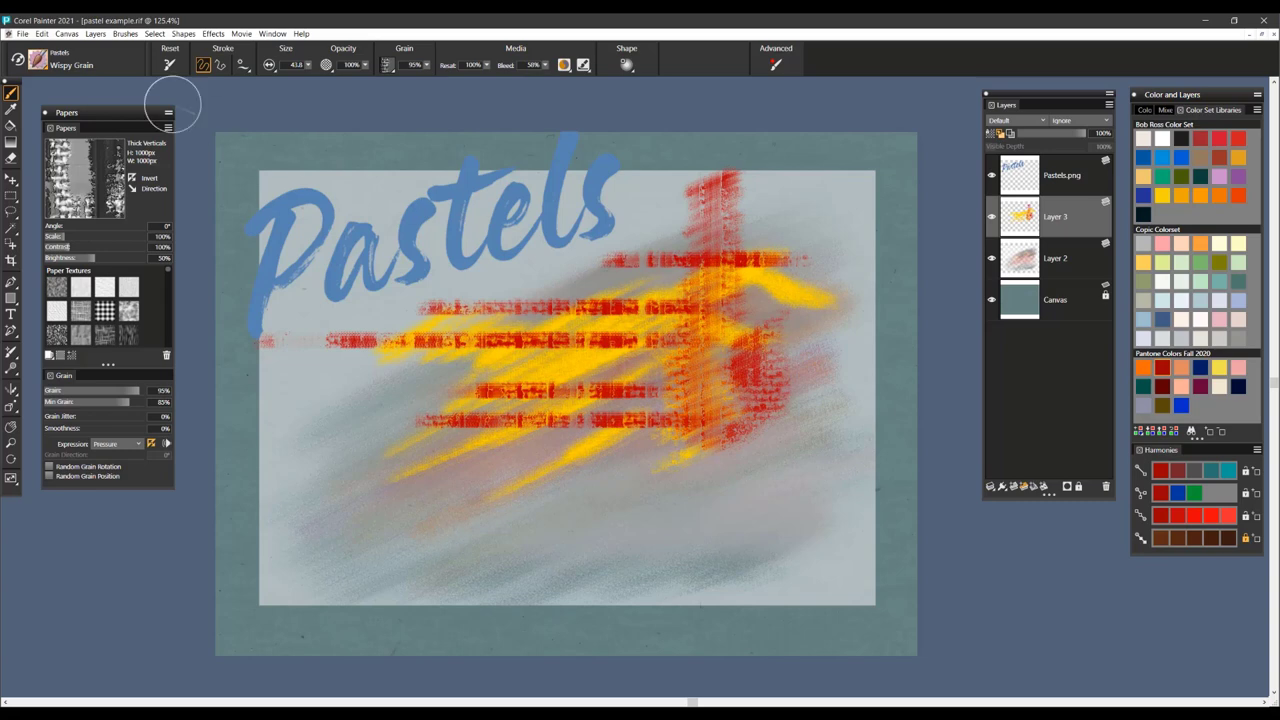